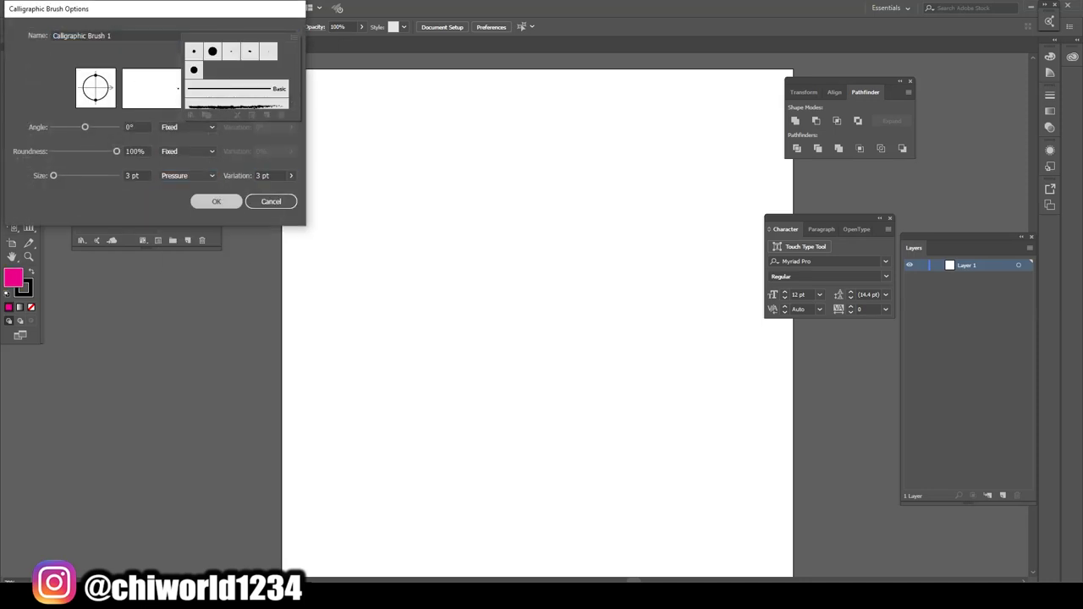
Confirm the calligraphic brush settings, remove the fill and set opacity to 52%.
key(Return)
key(shift+x)
key(slash)
drag(259, 106, 243, 178)
key(5)
key(2)
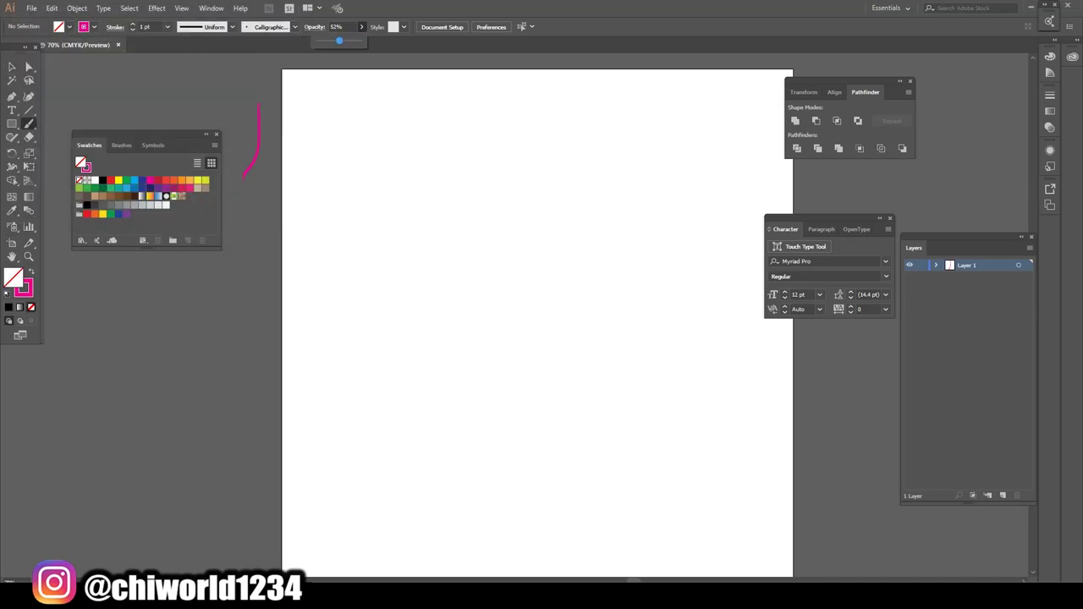
Sketch the head's first curve and the curve below the chin in pink.
drag(520, 315, 609, 323)
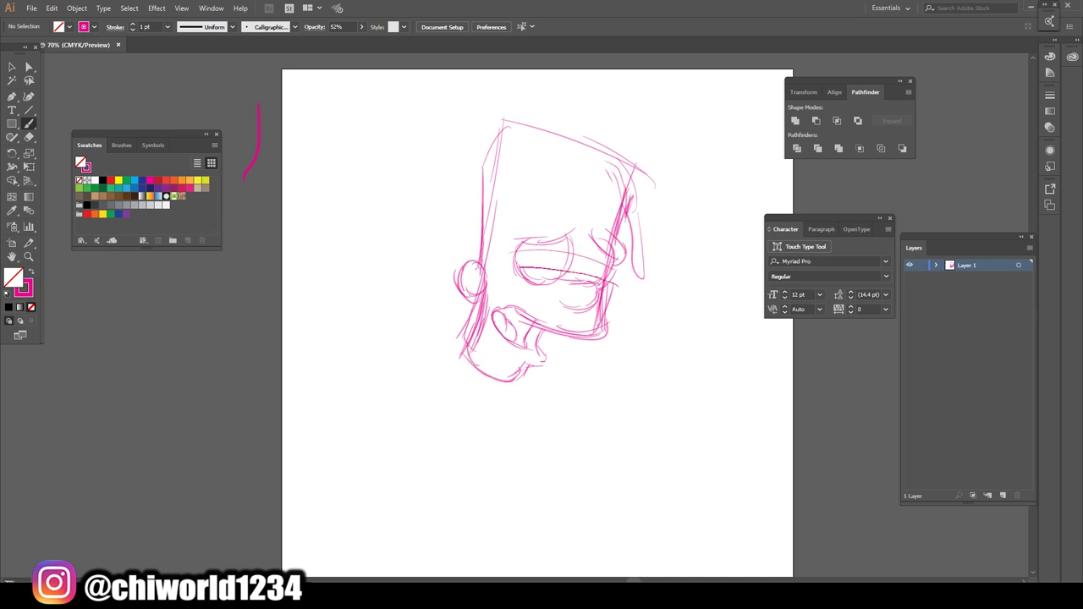
drag(538, 359, 557, 397)
scroll(541, 338, up, 1)
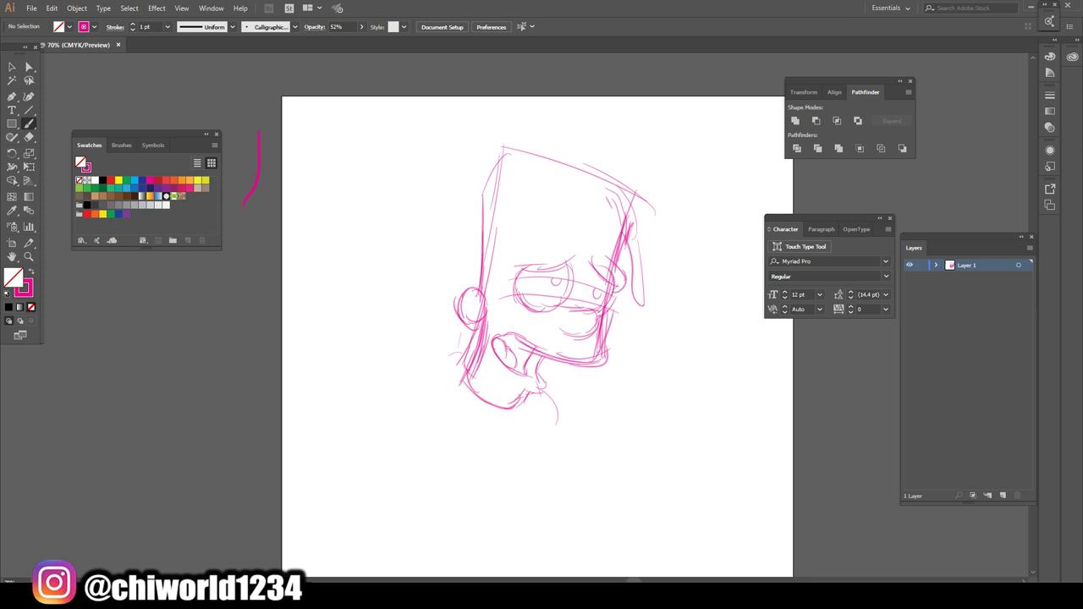
Scale the whole head sketch down to make room for the body.
key(ctrl+a)
scroll(538, 313, down, 1)
drag(447, 394, 473, 338)
key(ctrl+shift+a)
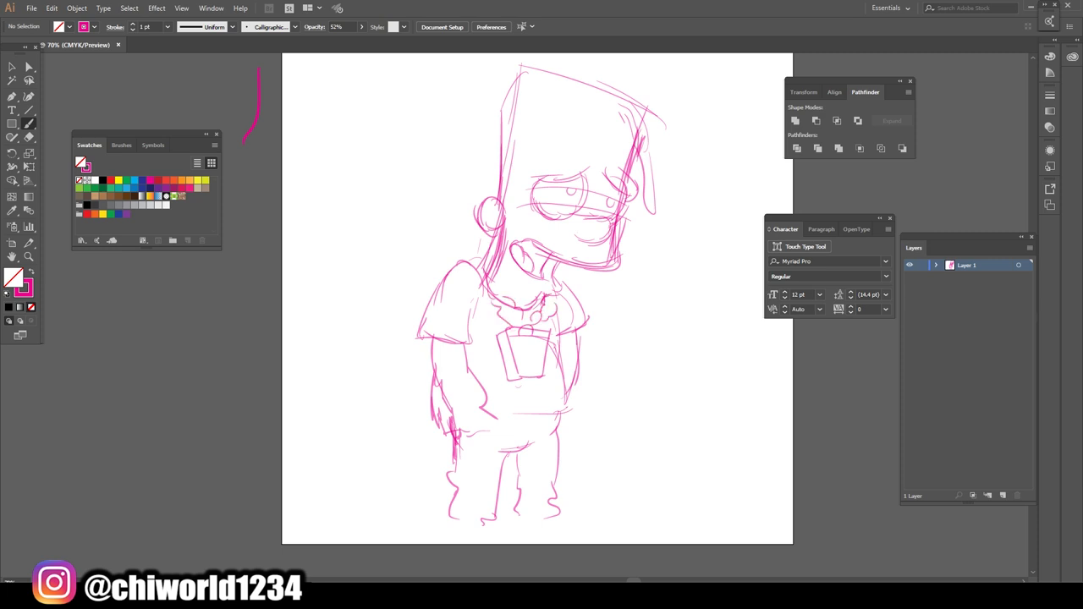
scroll(538, 299, down, 2)
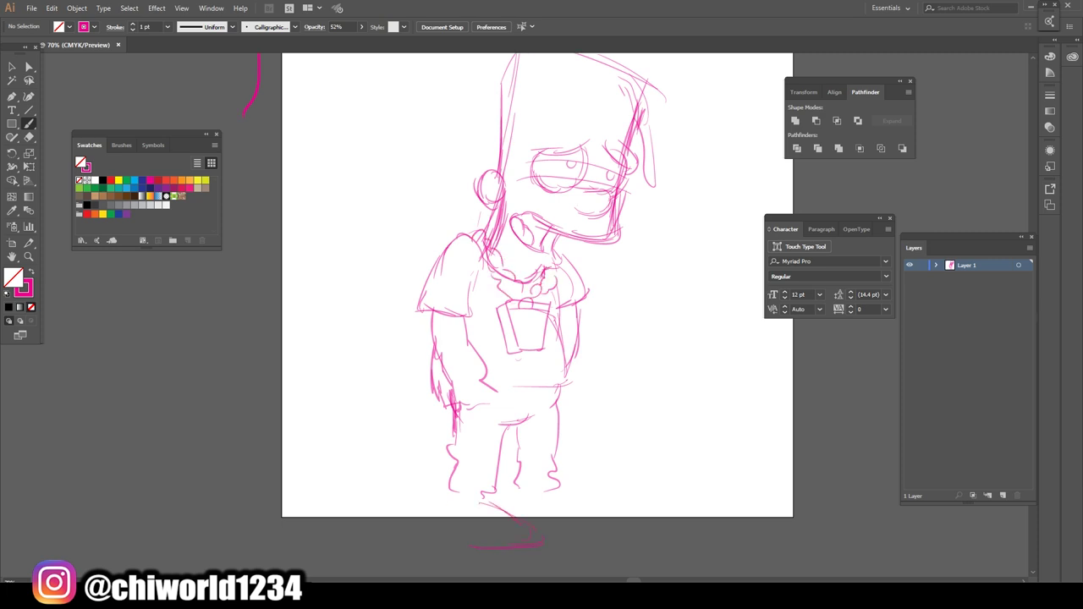
scroll(539, 292, up, 1)
Sketch dreadlocks along the hair's left edge, beside the face and over the head.
key(v)
scroll(538, 293, up, 1)
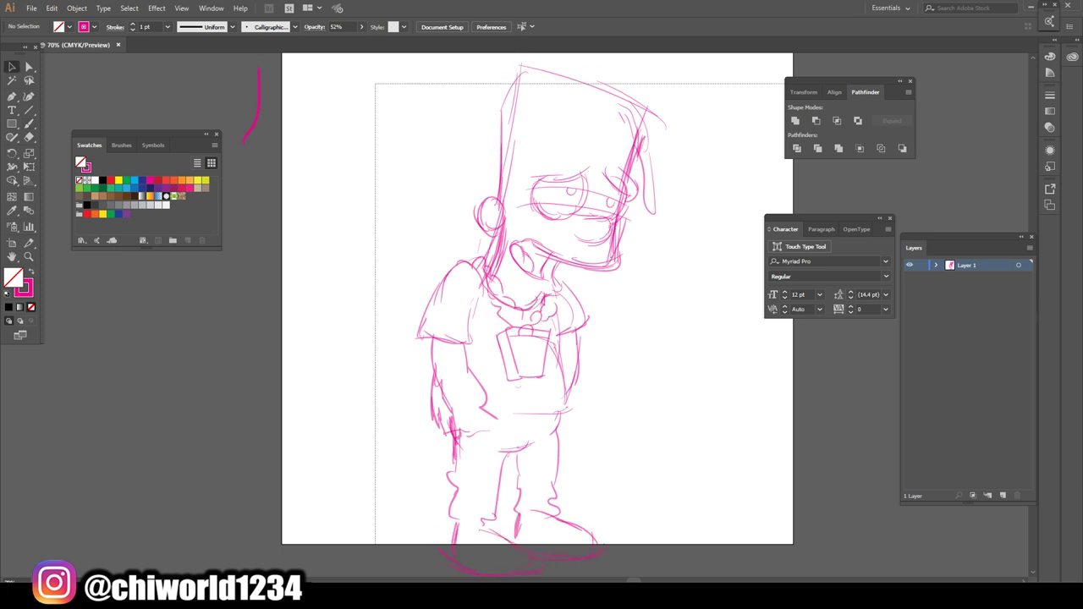
key(ctrl+a)
scroll(538, 313, up, 1)
key(ctrl+shift+a)
key(b)
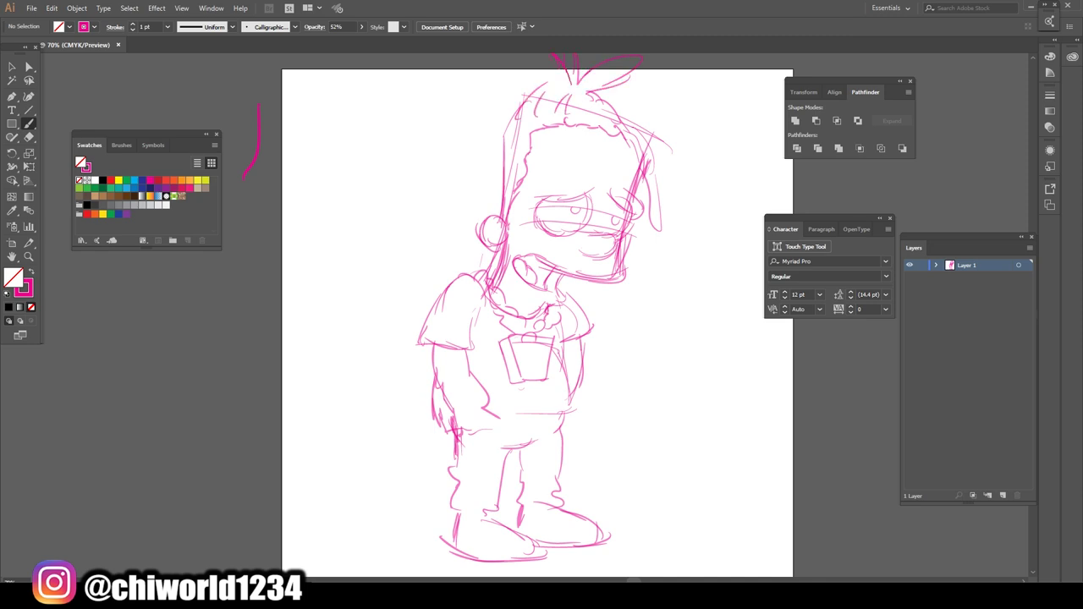
drag(532, 127, 521, 222)
drag(497, 168, 466, 254)
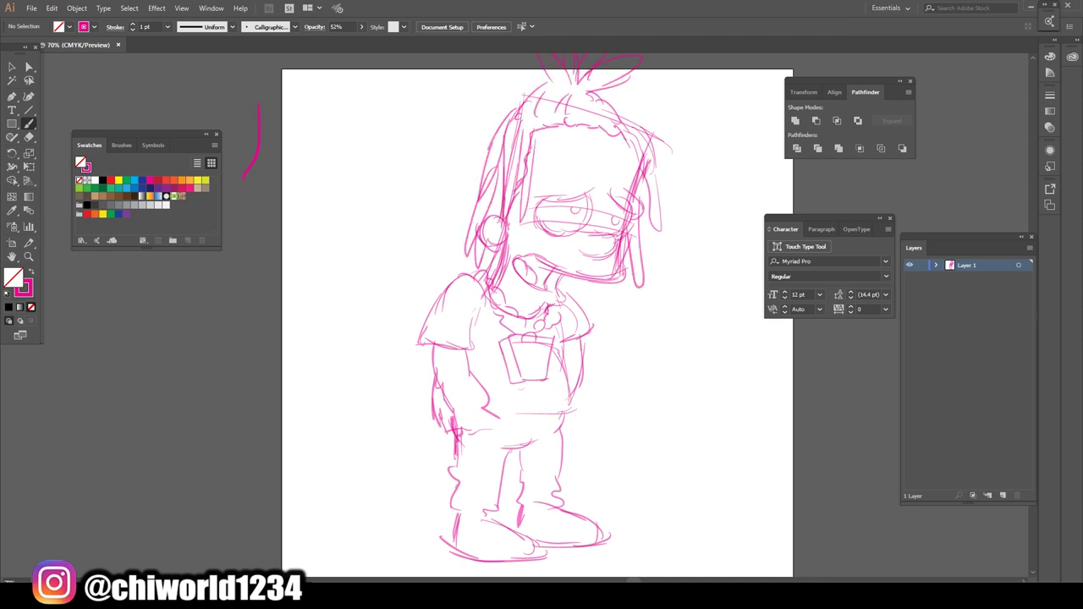
drag(544, 86, 466, 167)
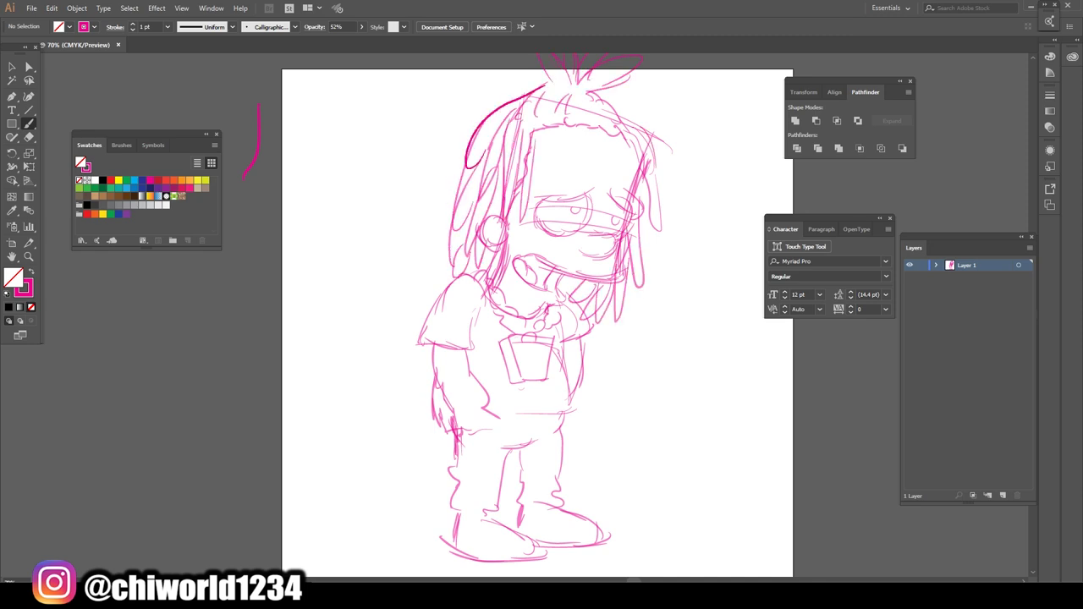
Fade the whole sketch to 24% opacity and set the stroke colour to black.
key(ctrl+minus)
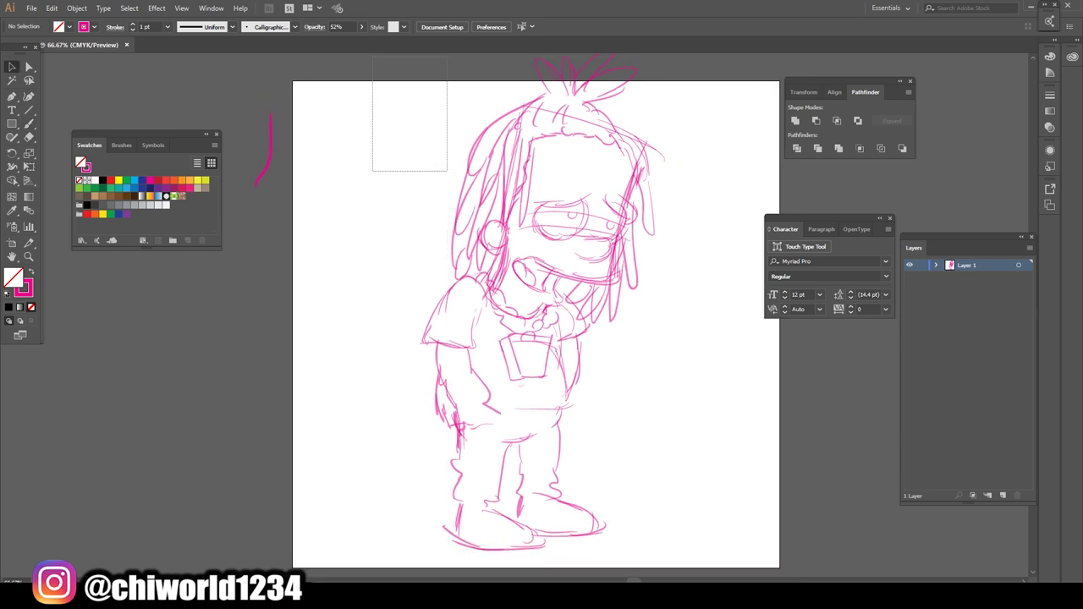
drag(449, 80, 372, 254)
scroll(544, 135, up, 1)
scroll(544, 140, down, 1)
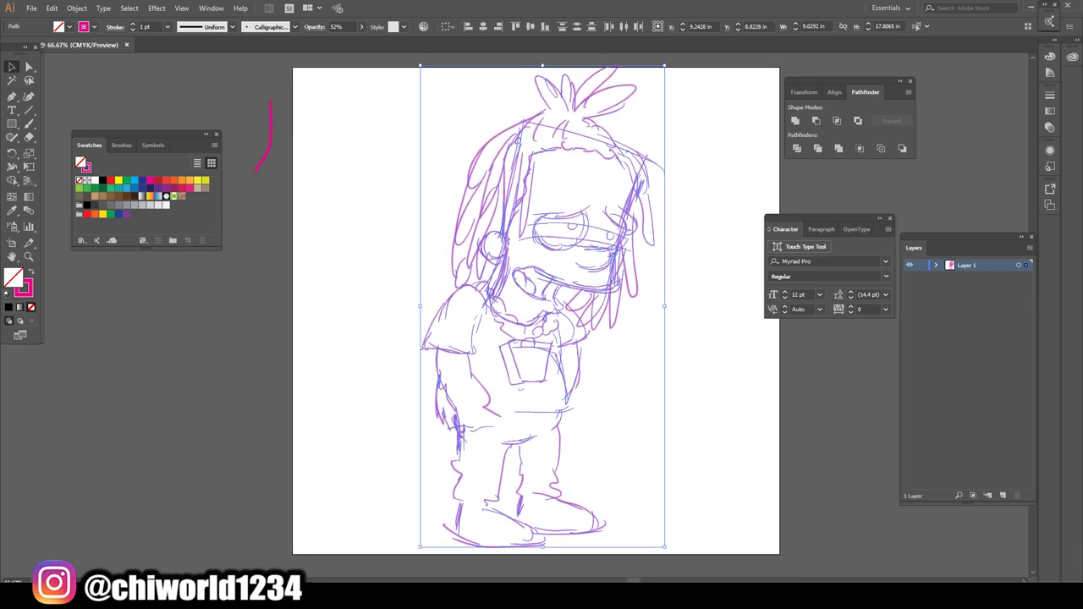
click(361, 26)
drag(341, 40, 328, 40)
key(ctrl+shift+a)
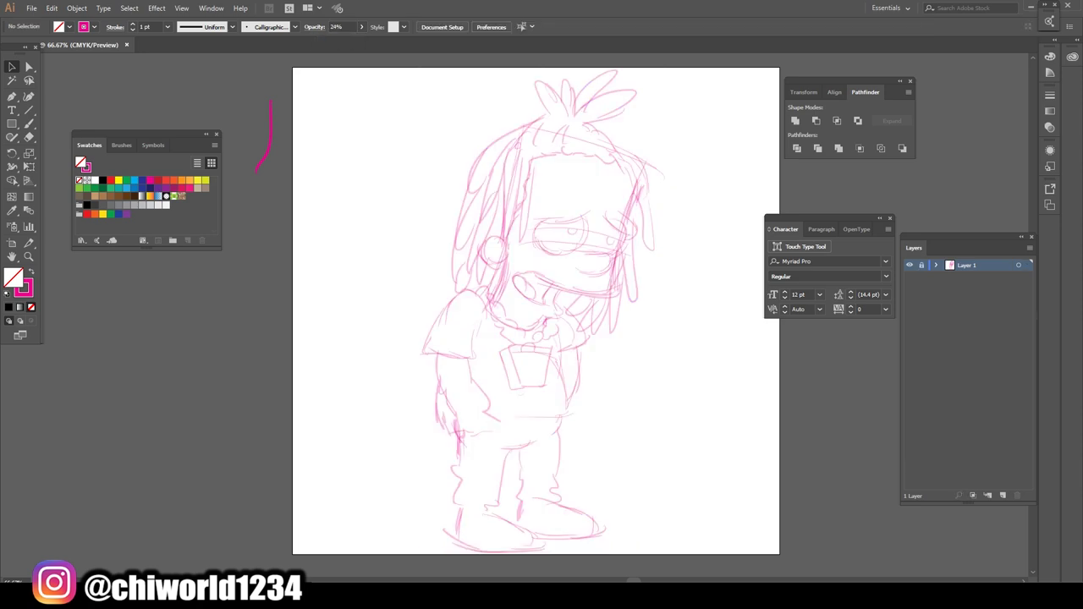
double_click(22, 287)
click(285, 41)
Undo a faint test ink line and raise the ink opacity to 100%.
scroll(575, 241, up, 5)
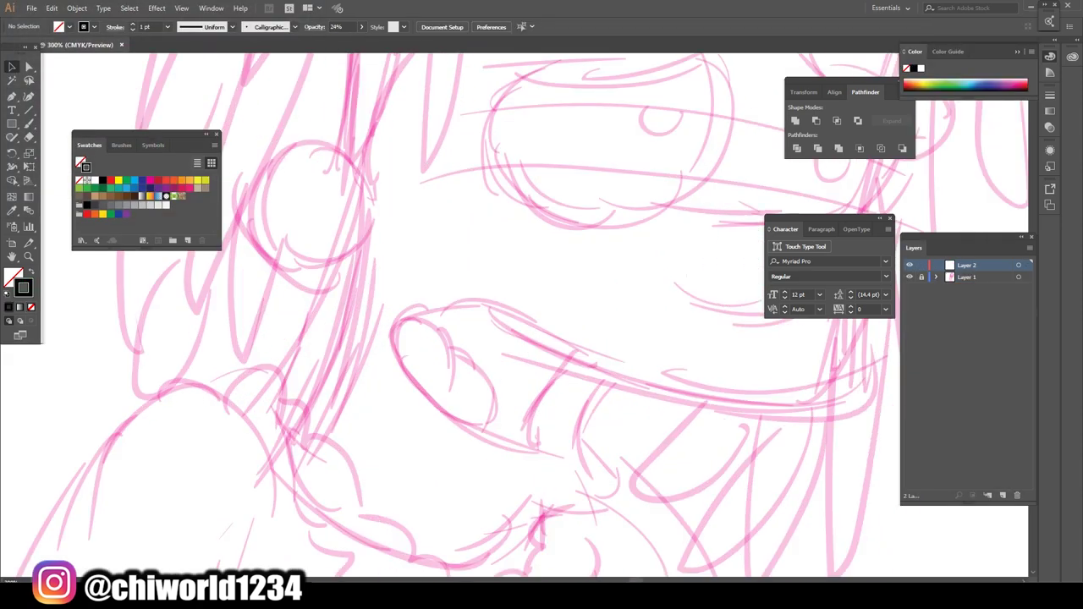
scroll(297, 503, down, 1)
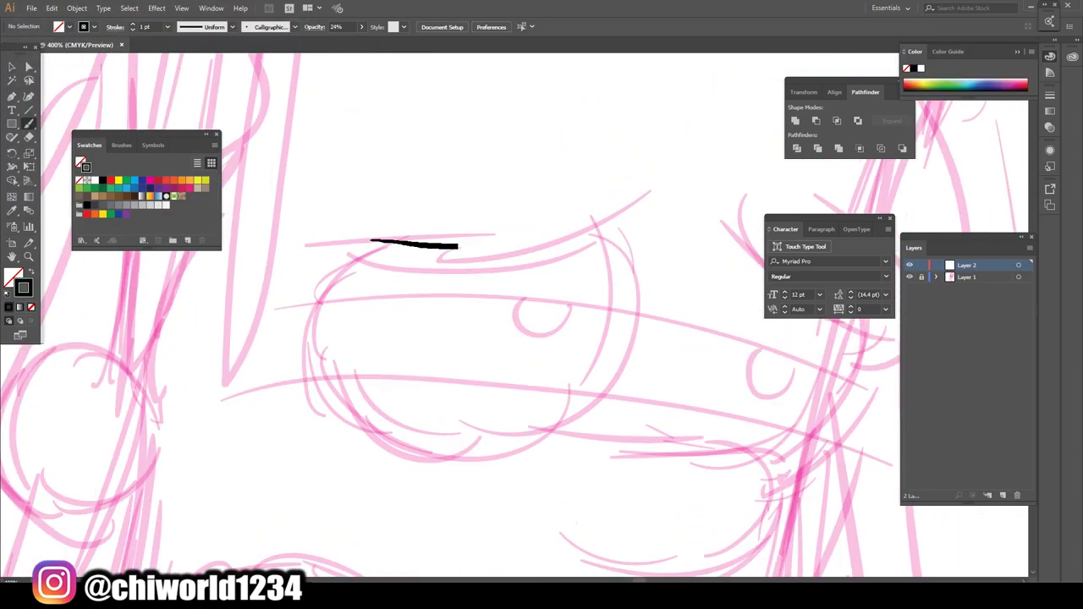
drag(458, 244, 648, 172)
key(ctrl+z)
click(361, 26)
drag(324, 41, 359, 41)
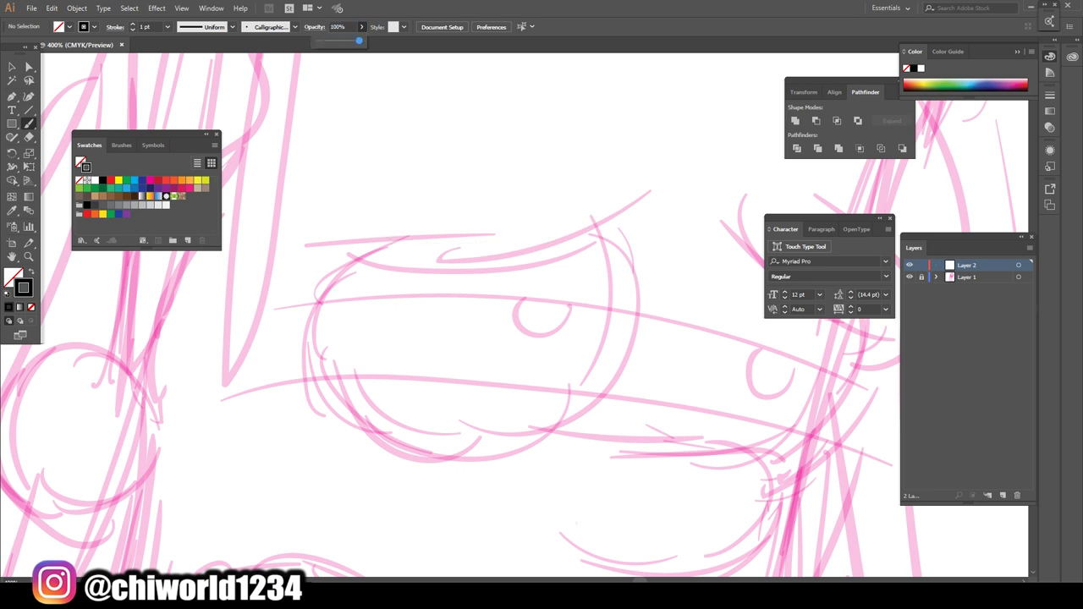
Ink both eye outlines, the right brow, the nose and the upper and lower eyelid lines.
drag(385, 229, 665, 172)
drag(381, 227, 623, 380)
drag(609, 217, 588, 419)
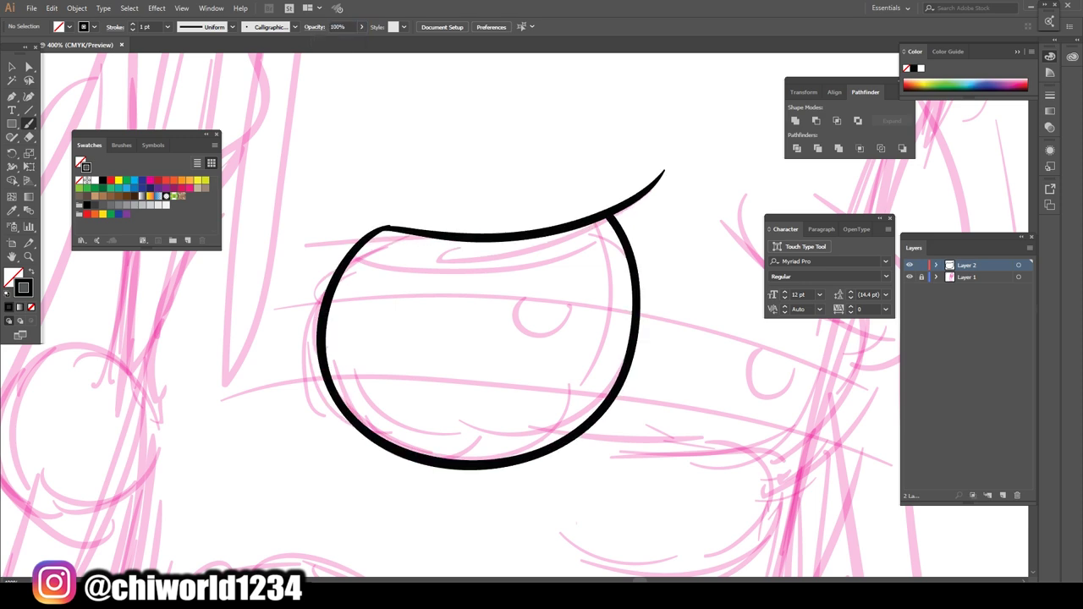
scroll(89, 203, down, 1)
scroll(474, 338, down, 1)
drag(476, 347, 440, 435)
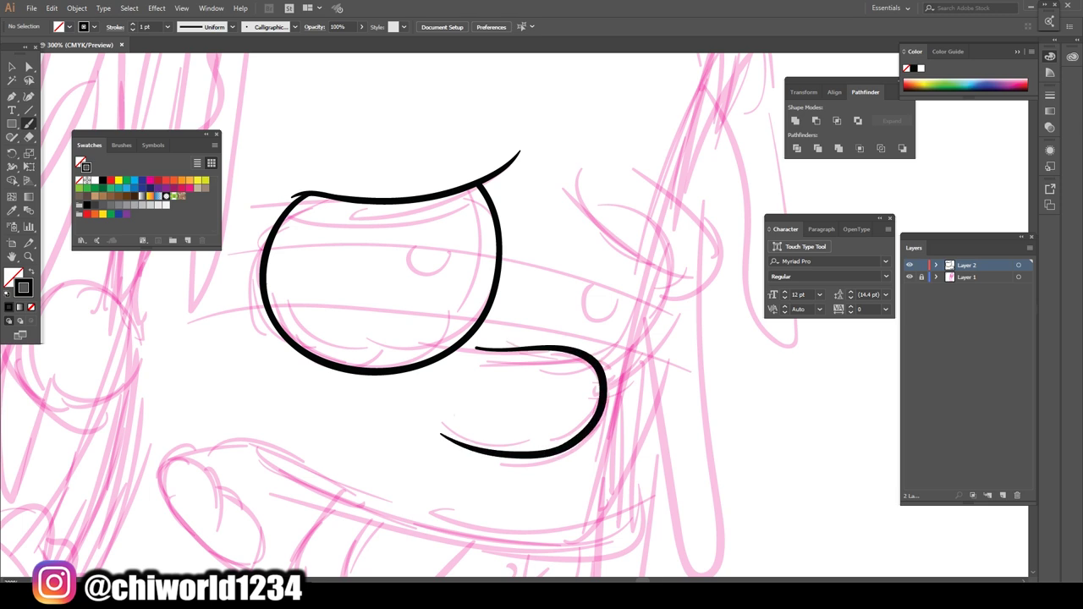
drag(633, 248, 568, 168)
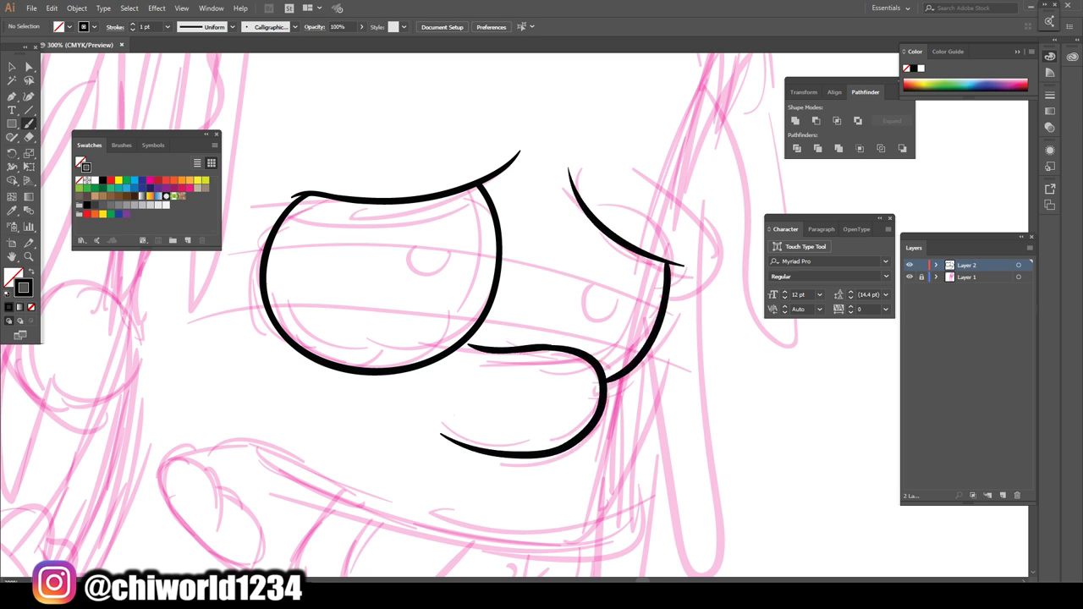
drag(639, 164, 671, 290)
drag(269, 251, 498, 258)
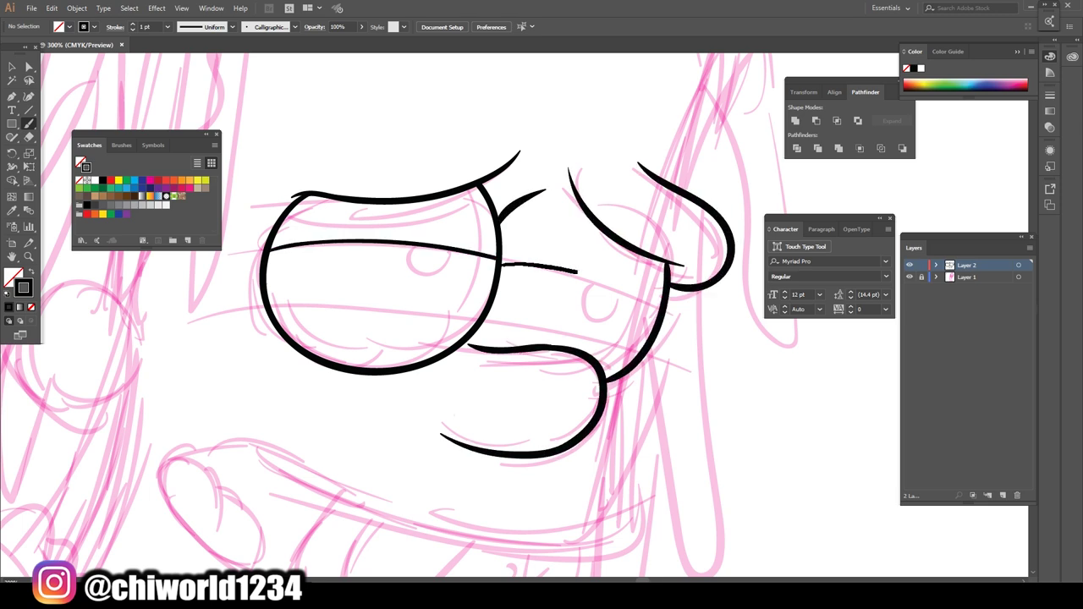
drag(577, 272, 659, 311)
drag(486, 315, 639, 348)
drag(321, 298, 479, 311)
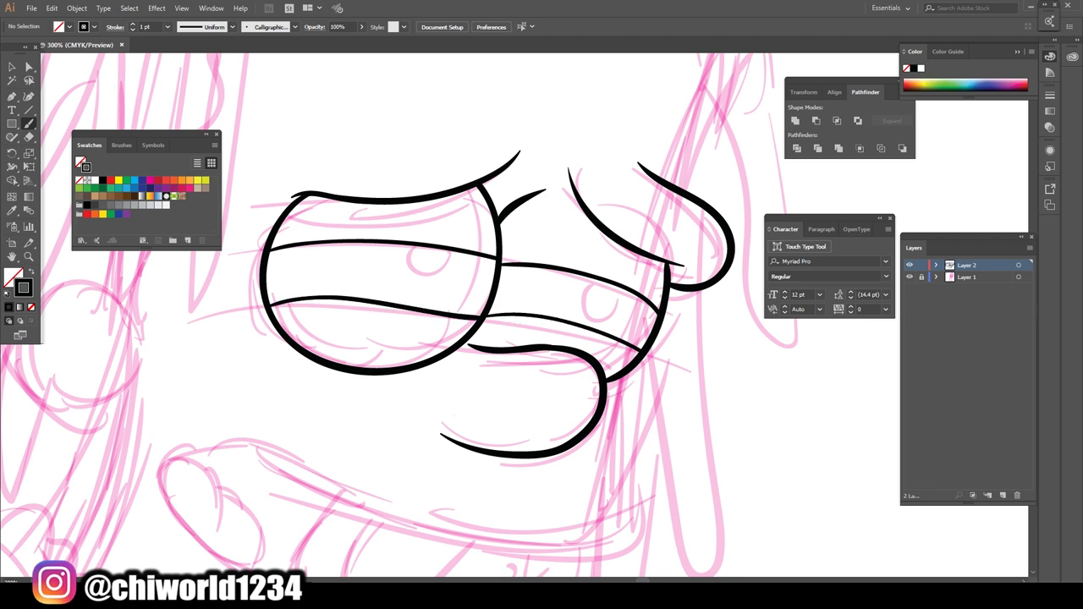
Ink the outline of the open mouth.
key(ctrl+minus)
drag(446, 418, 645, 273)
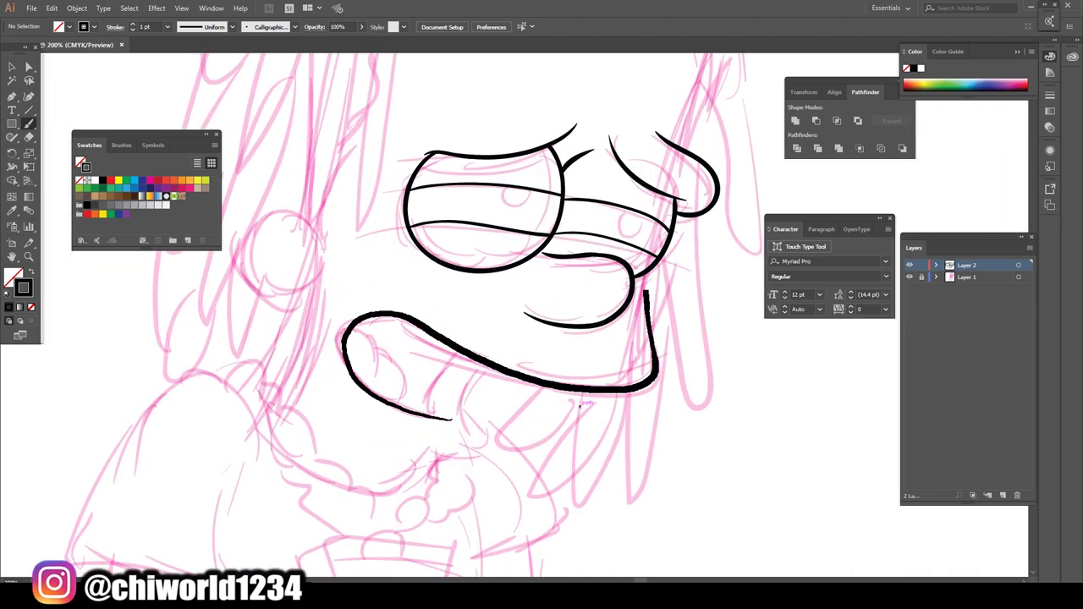
key(ctrl+plus)
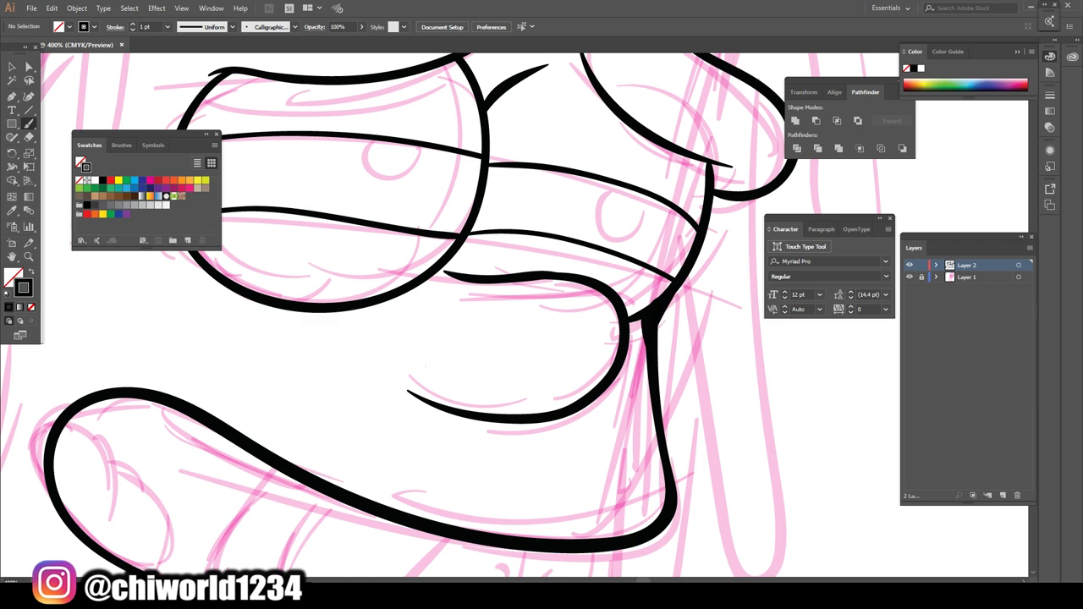
key(ctrl+plus)
Draw black-filled pupils in both eyes and the black mouth interior with the Pencil.
key(shift+x)
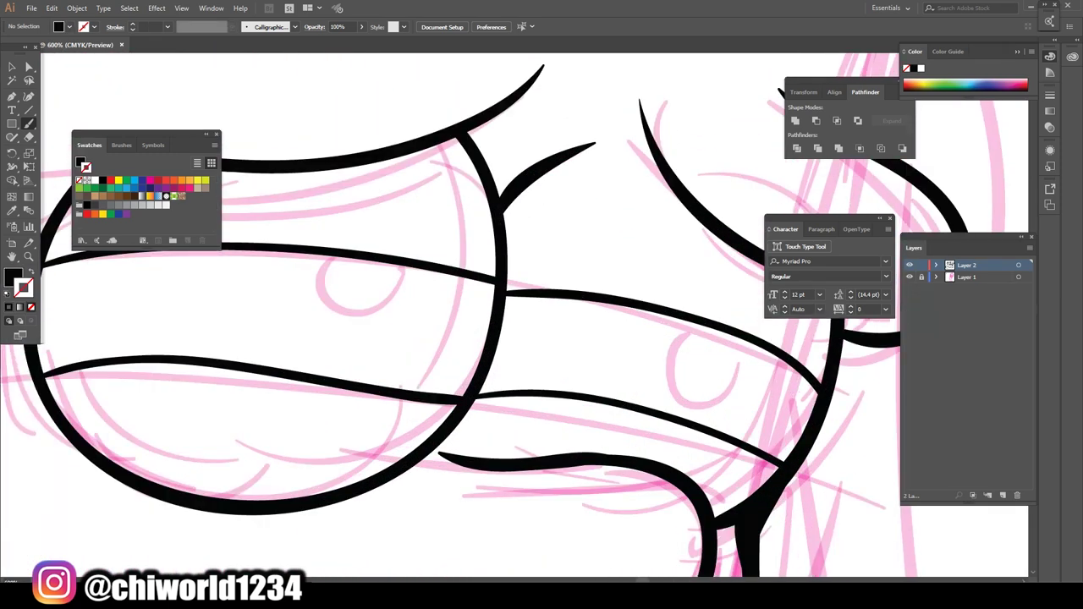
key(n)
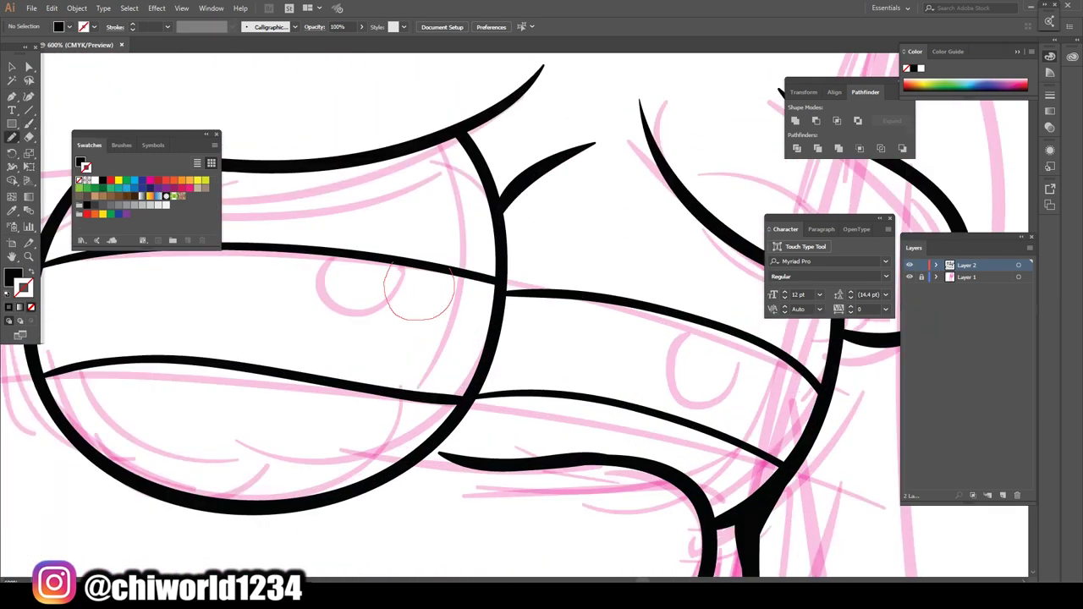
drag(397, 264, 387, 269)
drag(719, 347, 715, 354)
scroll(716, 354, down, 5)
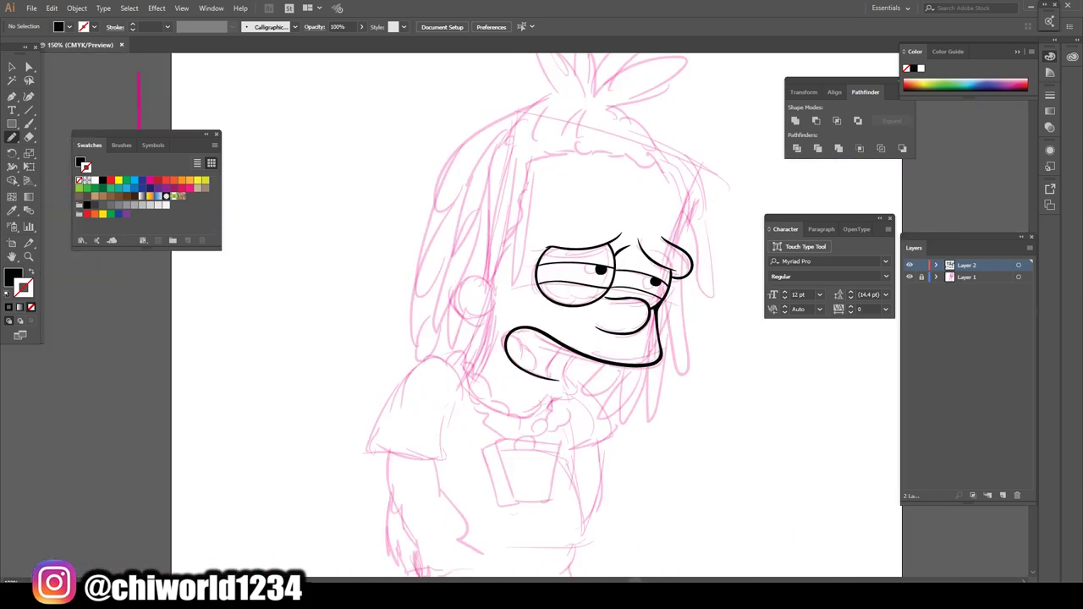
scroll(474, 338, up, 6)
drag(433, 298, 499, 494)
scroll(473, 338, down, 3)
scroll(474, 338, down, 2)
scroll(474, 338, up, 2)
Add an ink line along the mouth edge and restore black stroke with no fill.
key(b)
scroll(474, 339, down, 1)
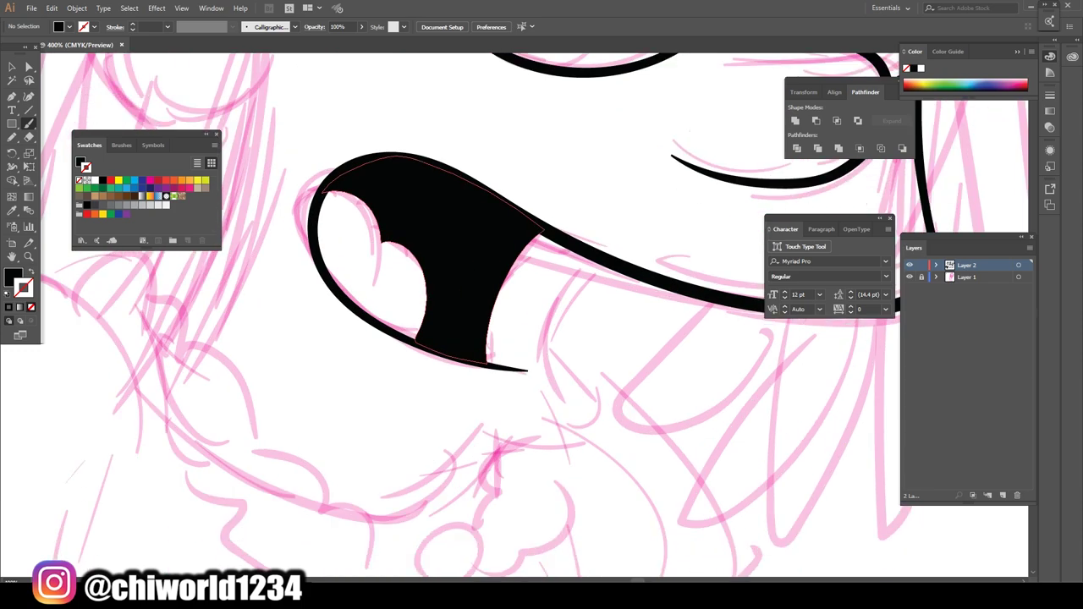
mouse_move(419, 423)
mouse_down()
mouse_move(584, 355)
mouse_move(554, 253)
mouse_up()
key(shift+x)
scroll(474, 339, down, 1)
Ink the left hairline, a strand near the top and a strand hanging over the left eye.
scroll(473, 338, up, 5)
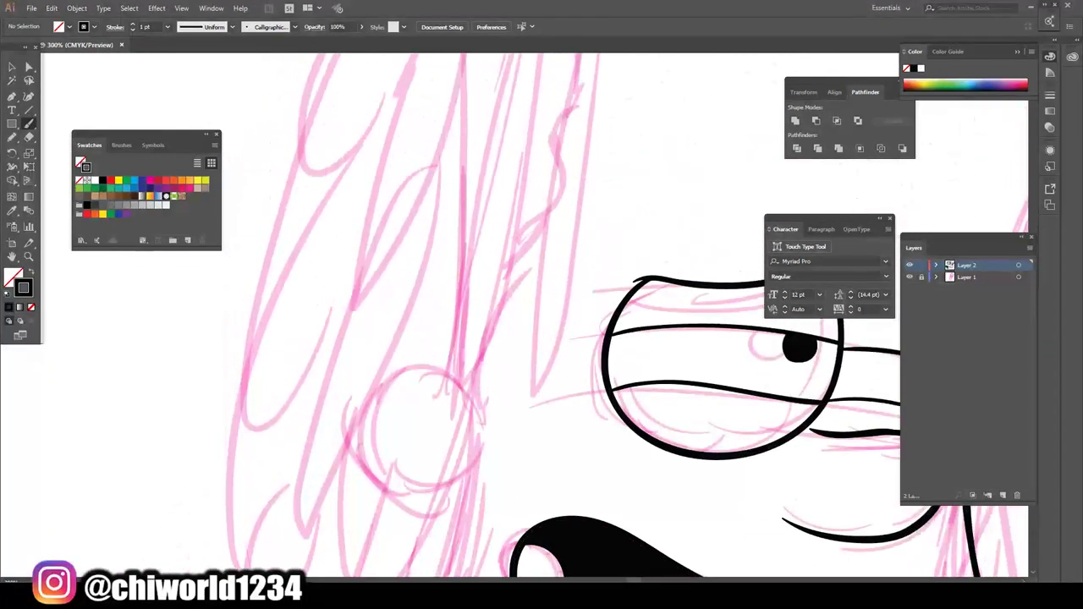
scroll(474, 338, down, 2)
mouse_move(487, 157)
mouse_down()
mouse_move(465, 410)
mouse_move(452, 148)
mouse_up()
scroll(474, 338, down, 1)
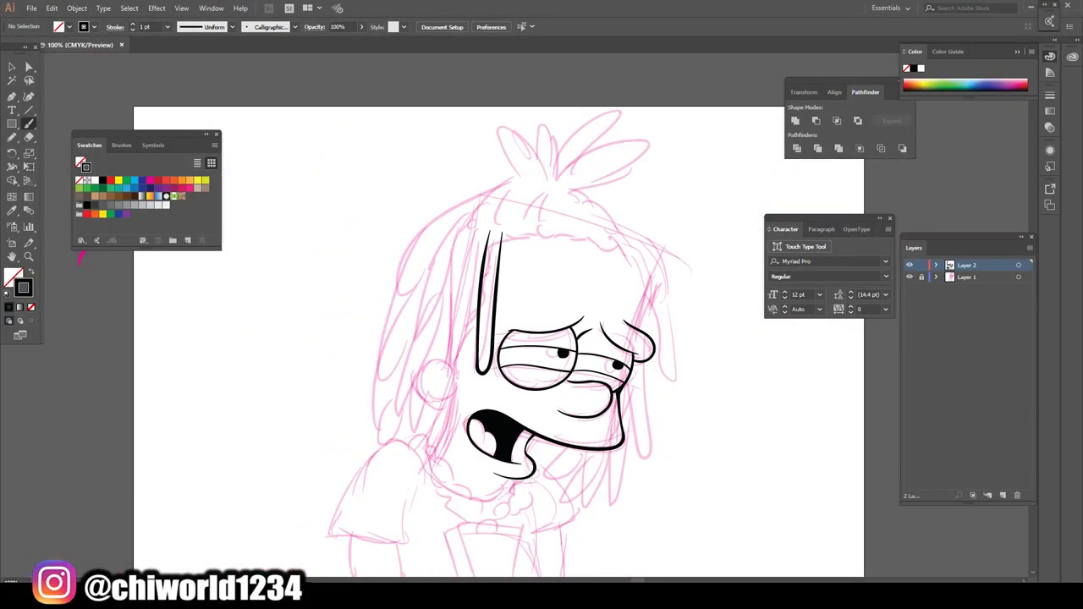
scroll(380, 342, up, 2)
drag(661, 88, 630, 196)
mouse_move(548, 330)
mouse_down()
mouse_move(499, 499)
mouse_move(588, 145)
mouse_up()
scroll(562, 249, up, 1)
drag(540, 324, 584, 120)
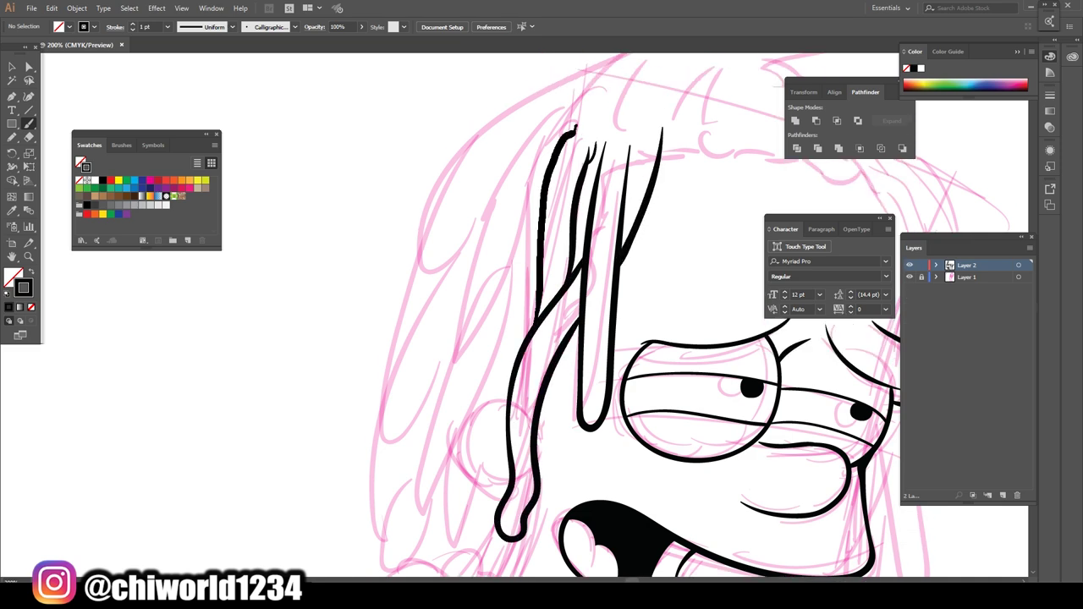
scroll(541, 304, down, 3)
scroll(541, 305, up, 3)
scroll(542, 305, down, 3)
scroll(541, 305, up, 3)
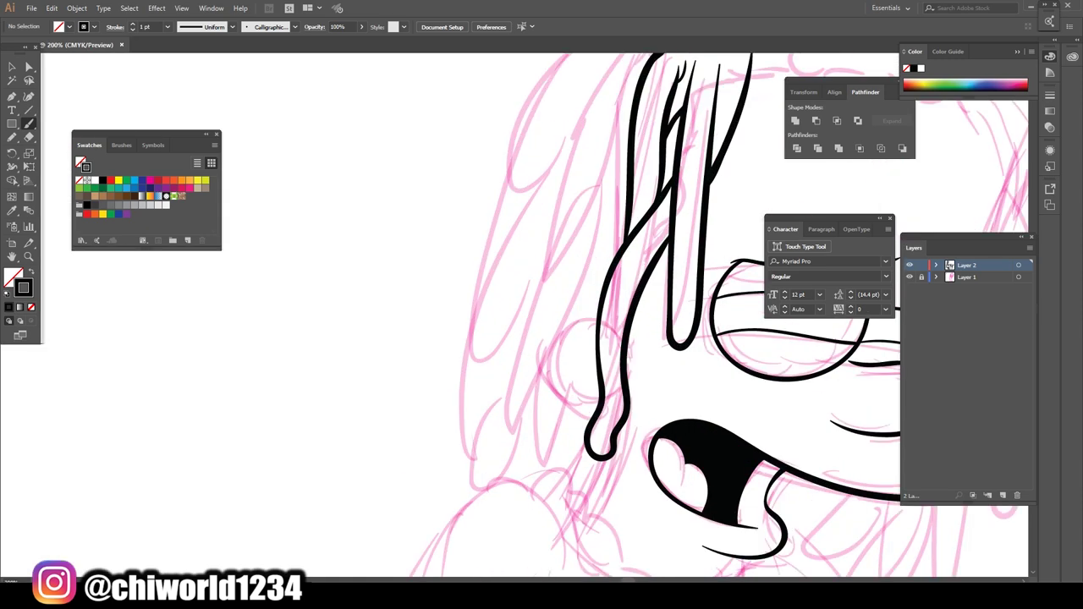
scroll(576, 279, up, 1)
Ink looped dreadlock strands down the left side of the face to the mouth.
mouse_move(631, 159)
mouse_down()
mouse_move(531, 406)
mouse_move(631, 81)
mouse_up()
drag(576, 262, 487, 366)
drag(547, 229, 467, 366)
drag(541, 232, 703, 95)
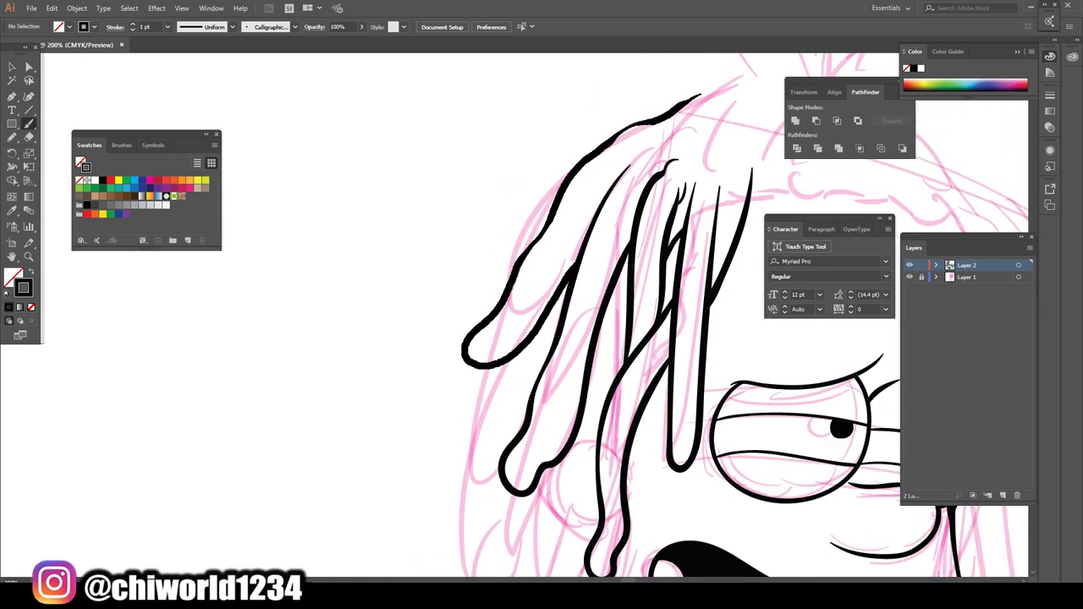
drag(655, 146, 749, 67)
scroll(580, 362, down, 4)
drag(619, 205, 499, 330)
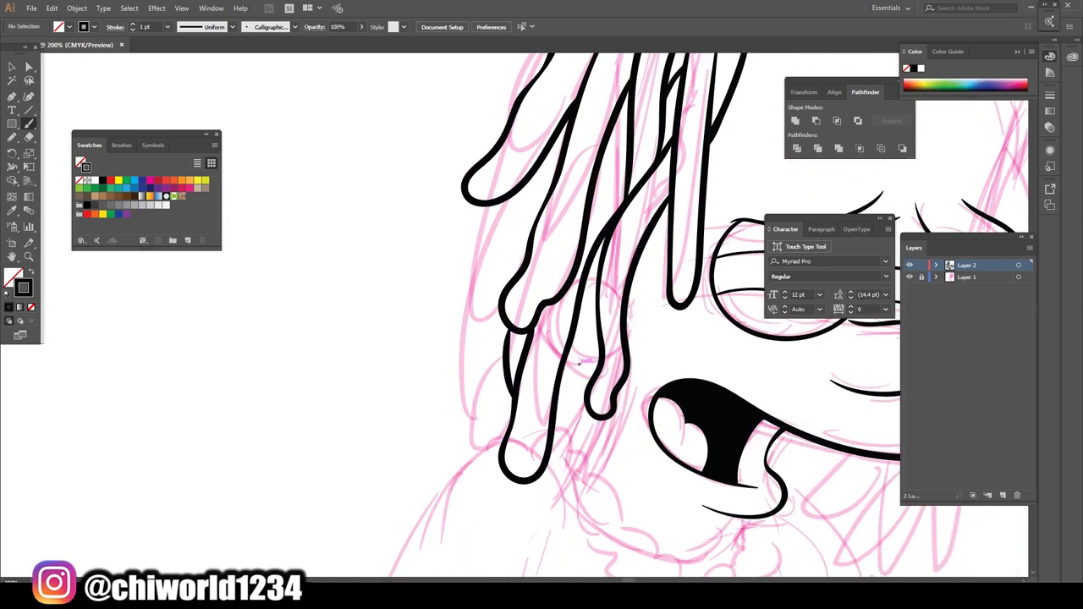
drag(513, 415, 486, 203)
scroll(550, 339, down, 1)
mouse_move(604, 381)
mouse_down()
mouse_move(596, 529)
mouse_move(561, 318)
mouse_up()
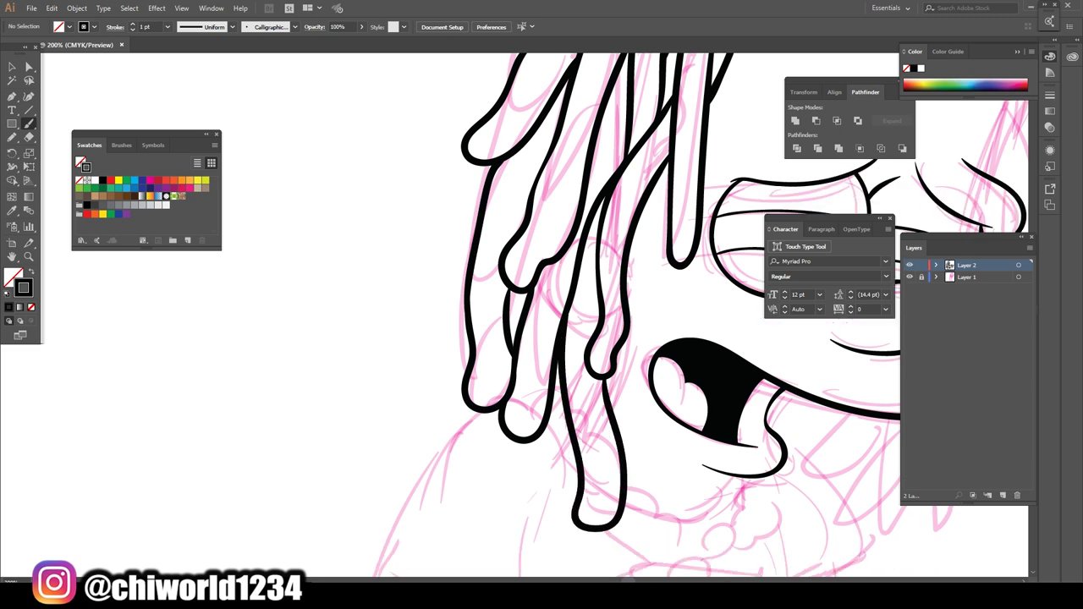
Ink two dreadlock strands on the right of the face beside the right eye.
key(ctrl+0)
scroll(381, 381, up, 5)
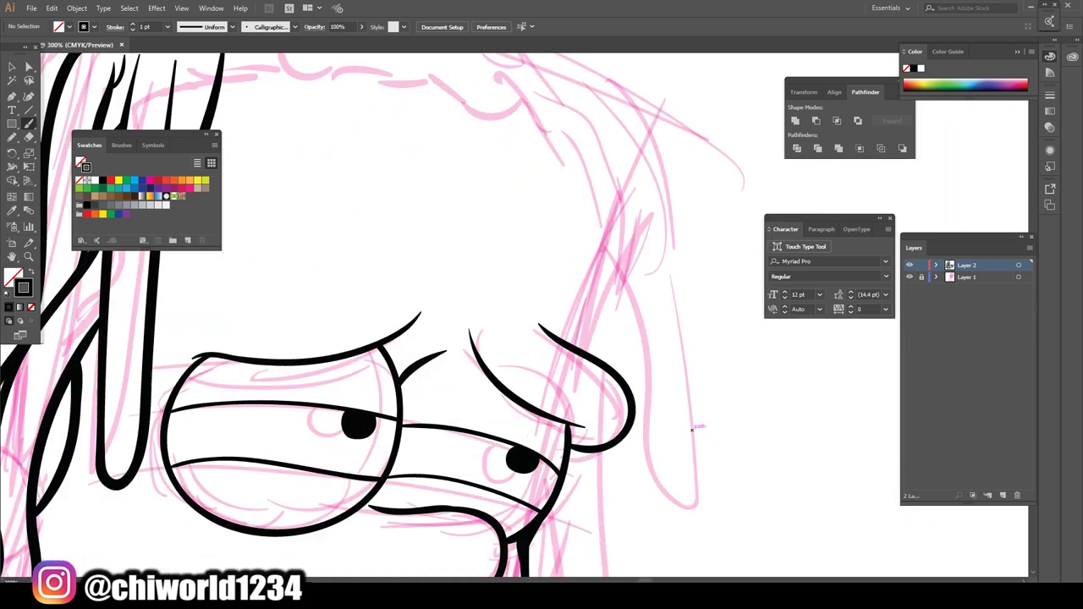
drag(641, 396, 560, 129)
drag(696, 533, 605, 123)
Ink the wavy hairline above the forehead.
scroll(592, 339, up, 3)
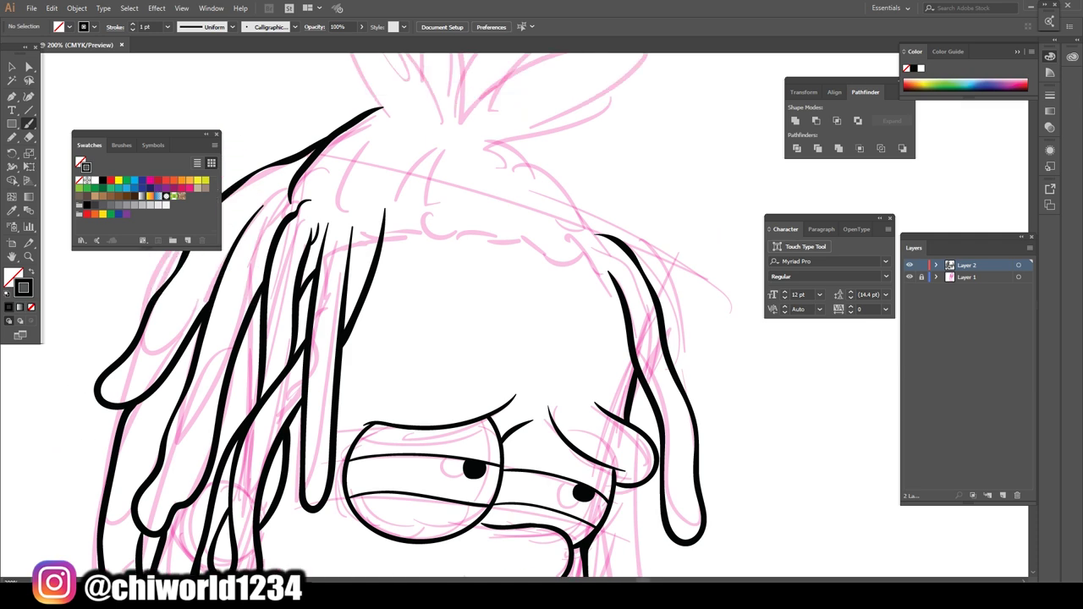
scroll(541, 254, up, 2)
mouse_move(708, 339)
mouse_down()
mouse_move(530, 225)
mouse_move(254, 254)
mouse_up()
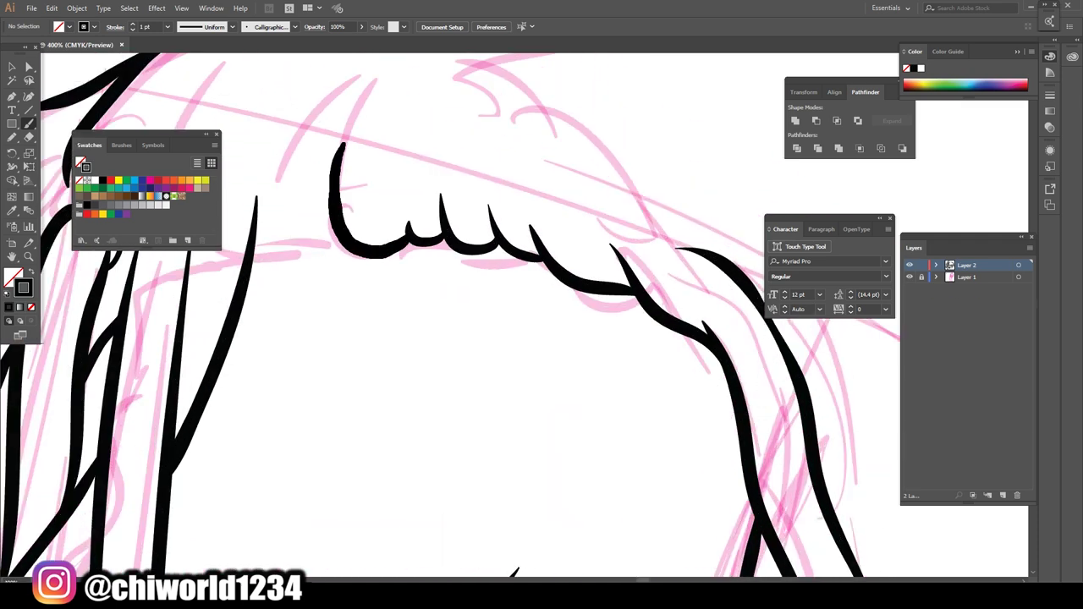
key(ctrl+minus)
key(ctrl+minus)
key(ctrl+minus)
scroll(474, 356, up, 5)
scroll(474, 356, down, 2)
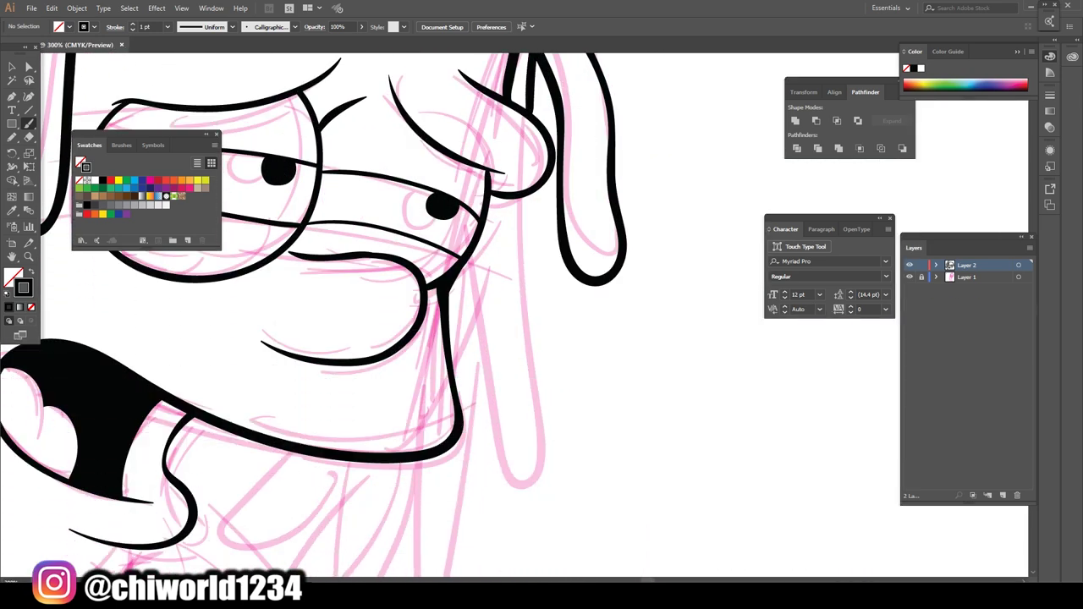
Ink hair strands on the right side, including long ones falling past the jaw.
drag(542, 194, 567, 508)
drag(507, 245, 490, 498)
key(ctrl+minus)
scroll(508, 338, up, 2)
drag(592, 183, 538, 305)
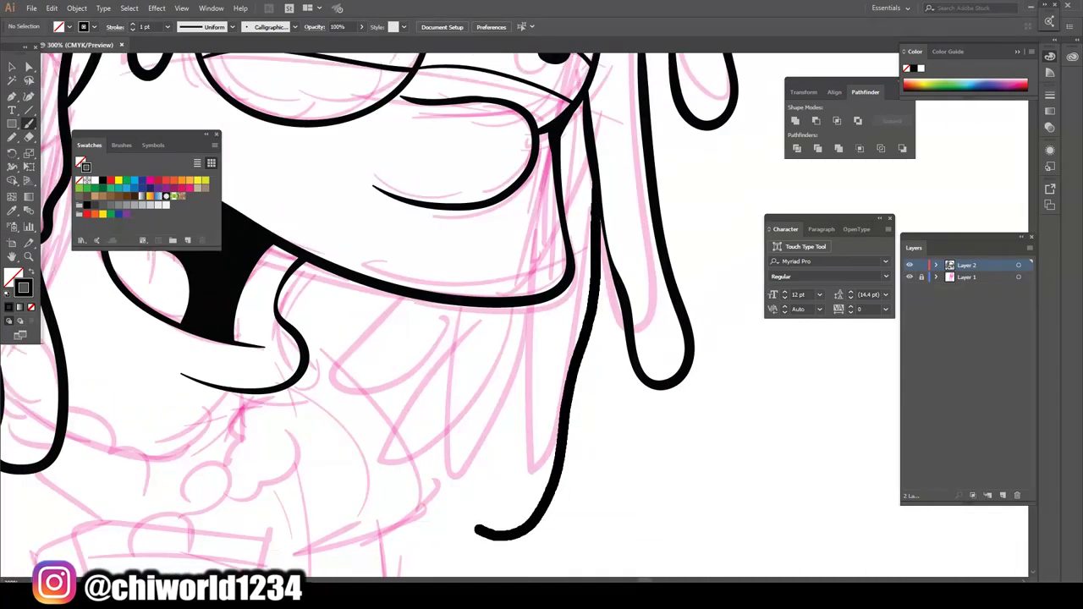
mouse_move(511, 377)
mouse_down()
mouse_move(453, 326)
mouse_move(486, 423)
mouse_move(343, 419)
mouse_move(447, 366)
mouse_up()
Ink the row of dreadlock strands hanging below the mouth.
drag(458, 309, 405, 372)
drag(408, 296, 335, 396)
drag(367, 286, 307, 423)
drag(313, 267, 329, 406)
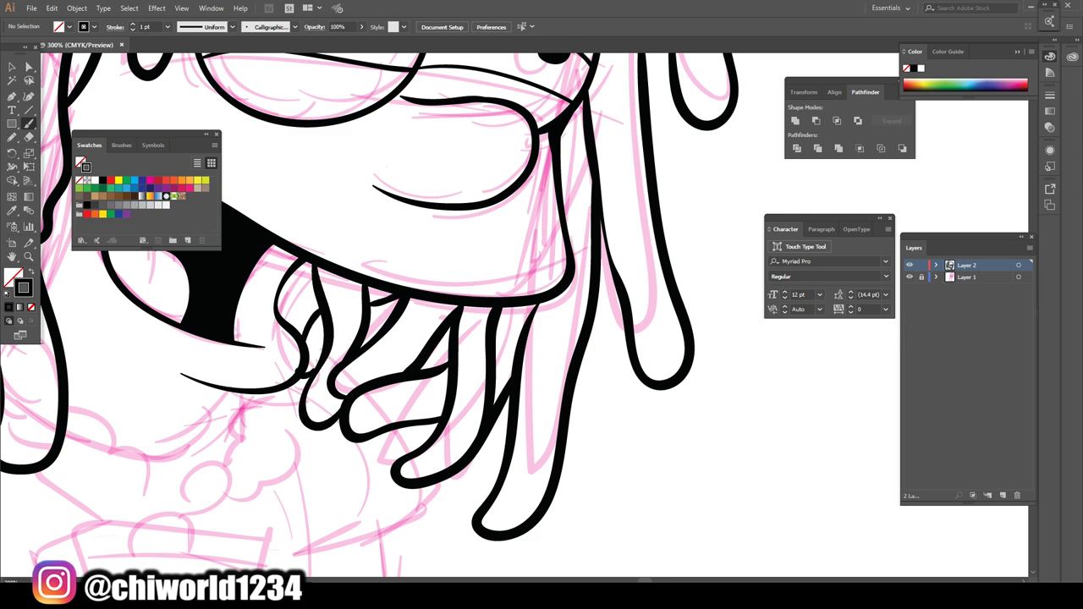
key(ctrl+0)
scroll(474, 355, up, 5)
drag(616, 279, 592, 406)
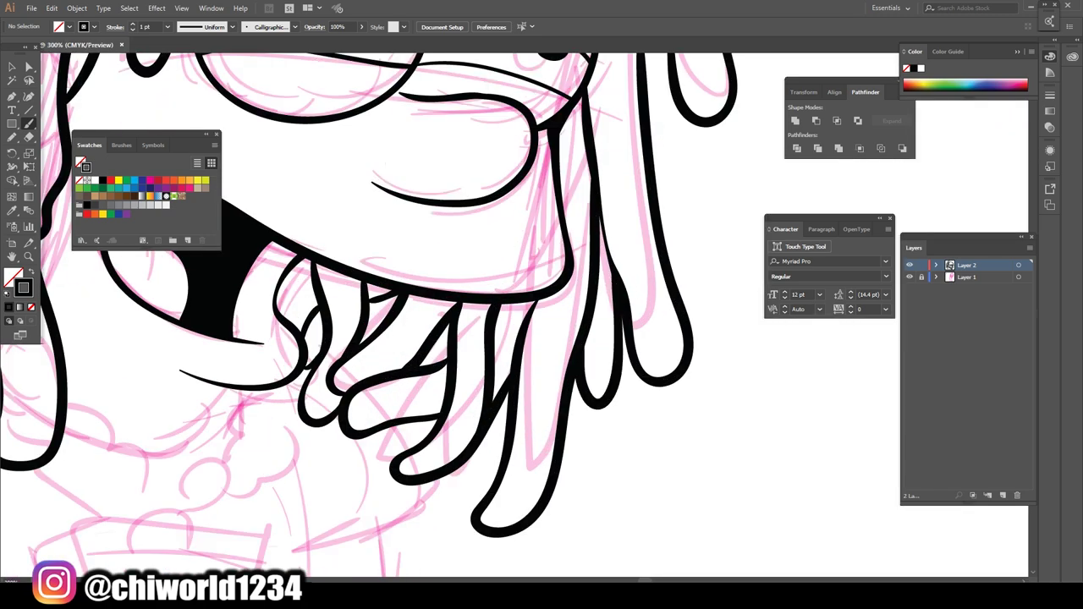
key(ctrl+0)
scroll(506, 274, up, 5)
Ink the strands across the crown and the curving locks on the head's right side.
drag(355, 385, 427, 248)
drag(398, 355, 517, 241)
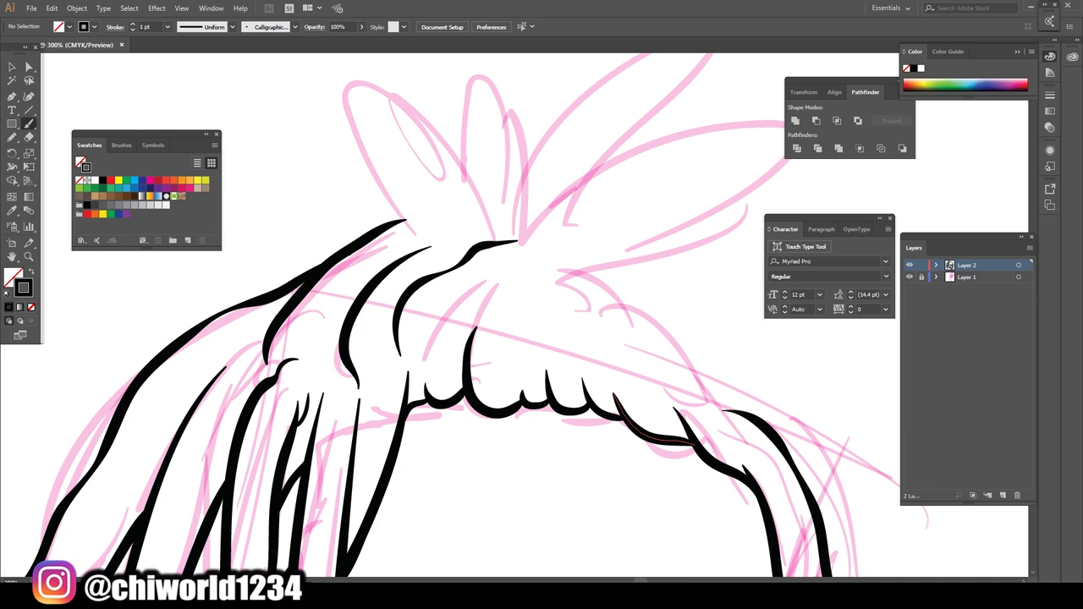
drag(588, 264, 728, 397)
drag(620, 339, 667, 393)
drag(538, 256, 610, 372)
drag(548, 322, 550, 354)
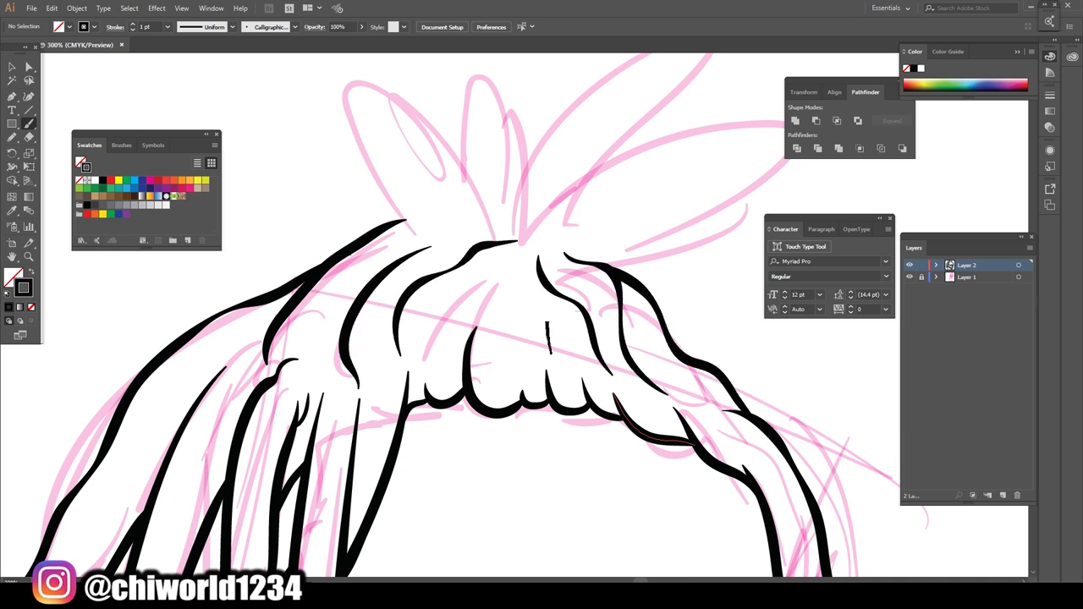
drag(440, 241, 533, 221)
drag(416, 222, 471, 207)
scroll(507, 322, right, 2)
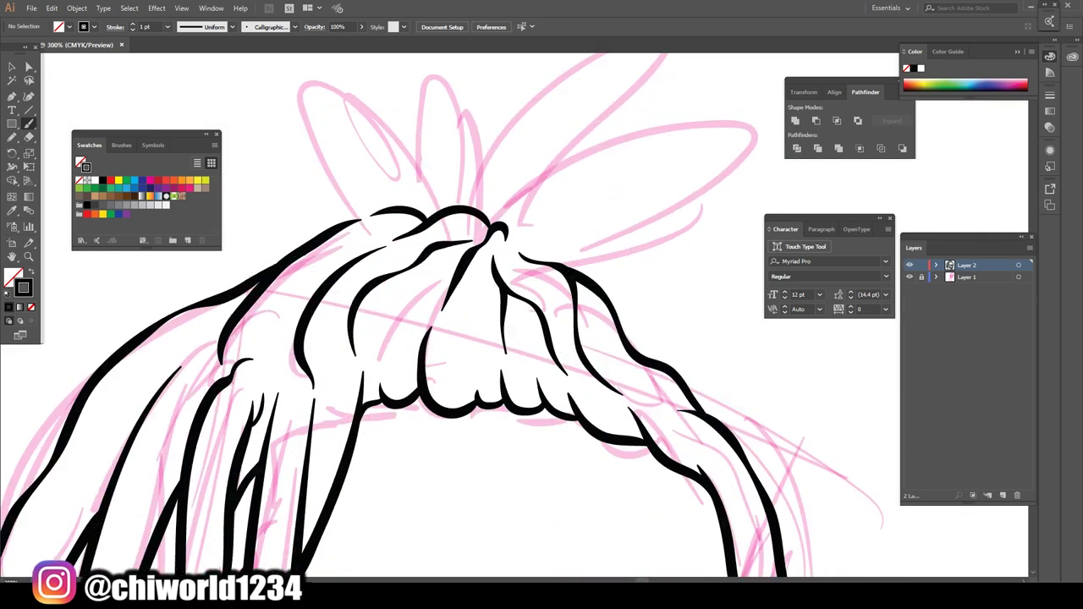
Ink the gathered top knot and the first upright locks of the tuft.
drag(456, 263, 384, 362)
drag(496, 279, 487, 306)
scroll(508, 321, up, 2)
scroll(516, 339, up, 1)
drag(575, 356, 766, 233)
drag(726, 176, 533, 313)
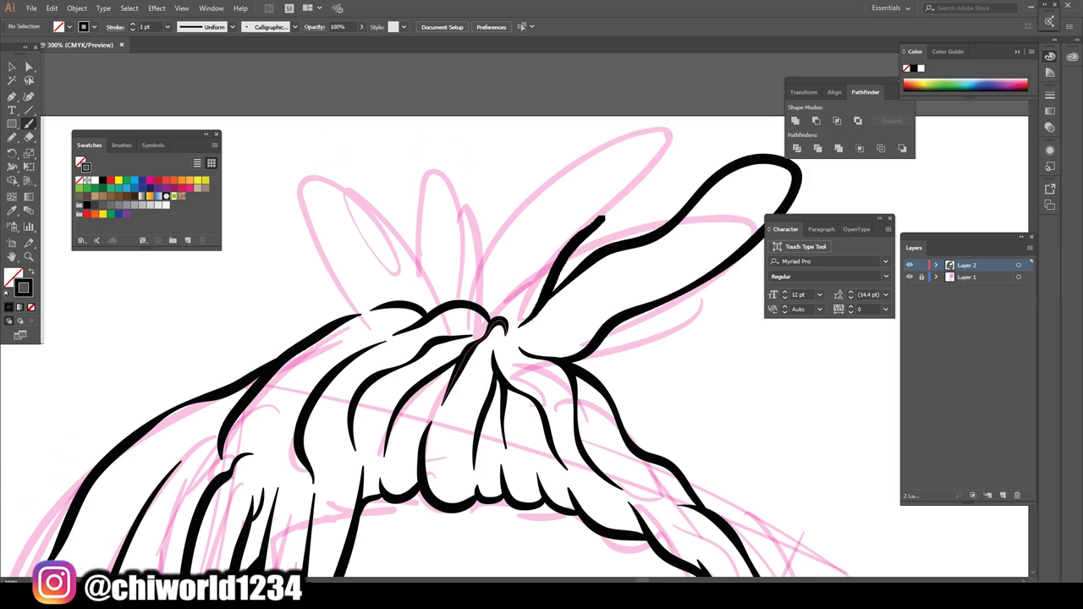
mouse_move(508, 271)
mouse_down()
mouse_move(664, 144)
mouse_move(440, 174)
mouse_up()
drag(415, 224, 436, 174)
drag(446, 286, 398, 203)
drag(427, 275, 241, 156)
Finish the remaining upright locks of the spiky top tuft.
drag(338, 278, 347, 317)
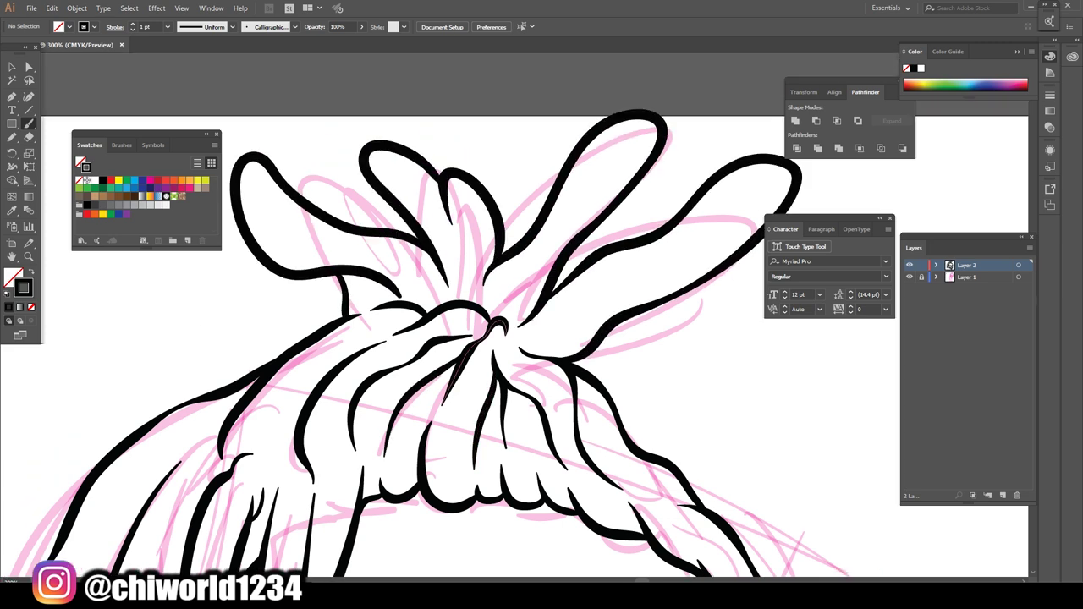
drag(385, 224, 297, 149)
drag(748, 262, 575, 366)
drag(626, 218, 675, 212)
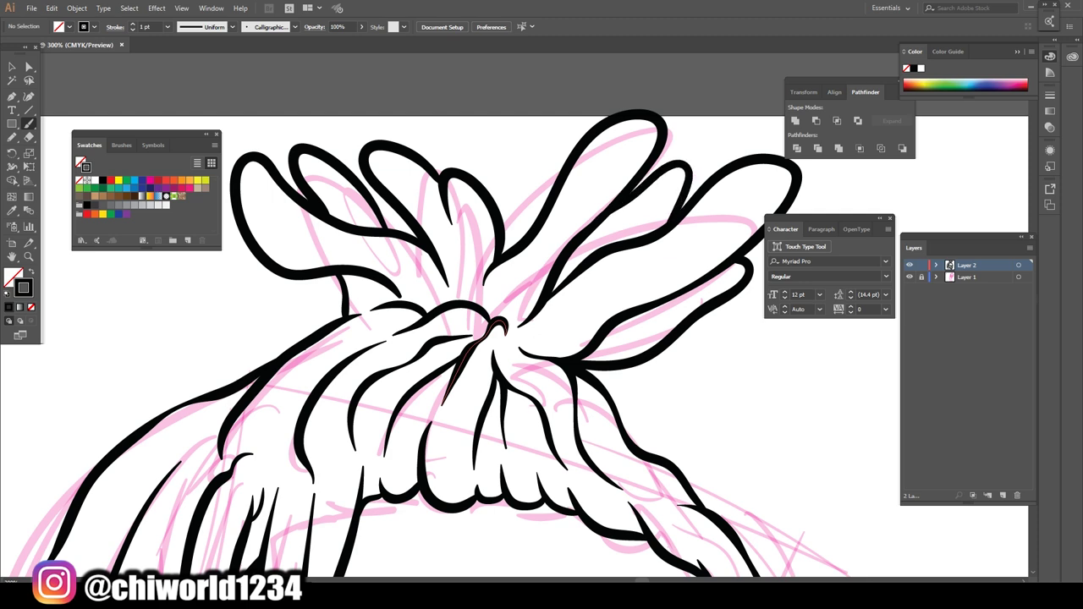
drag(560, 287, 682, 179)
drag(489, 221, 541, 143)
scroll(542, 339, down, 5)
scroll(389, 423, up, 5)
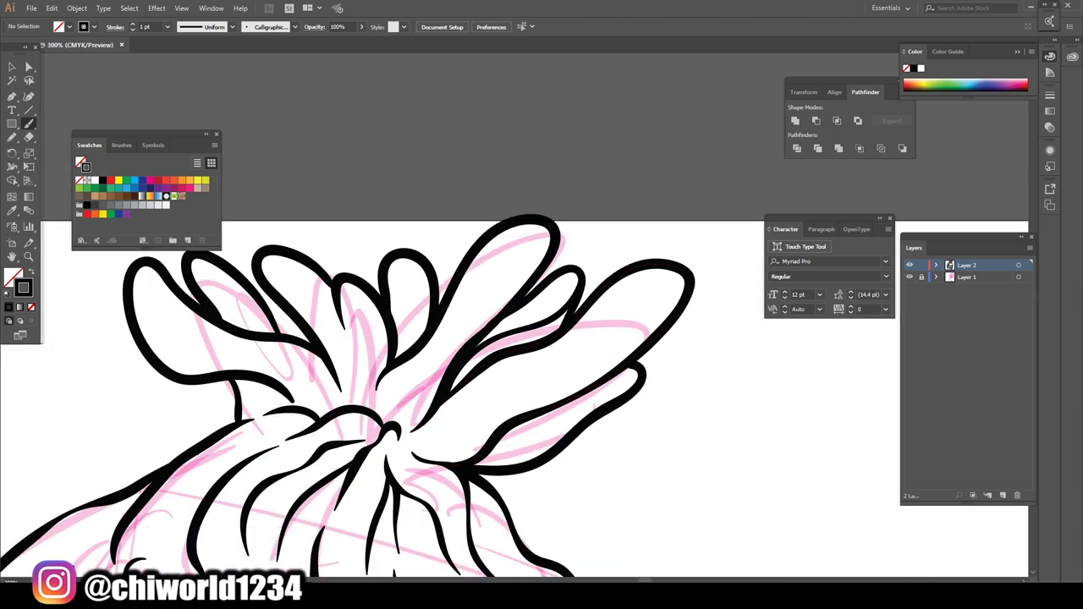
scroll(541, 339, down, 5)
scroll(542, 338, up, 1)
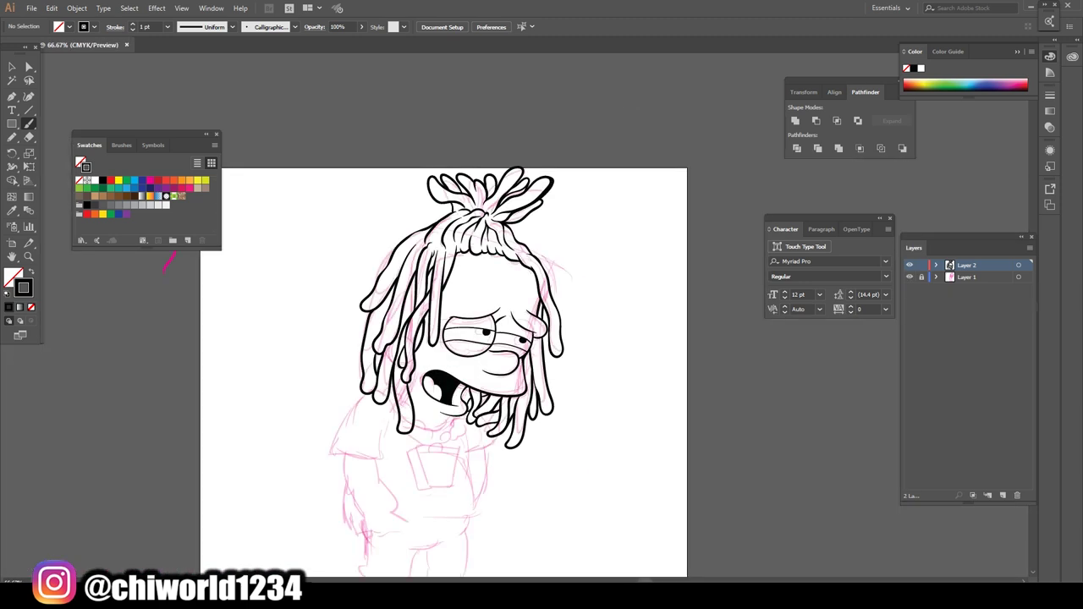
scroll(432, 450, up, 5)
Ink the sleeve outline and cuff, and the arm below it.
scroll(542, 338, down, 2)
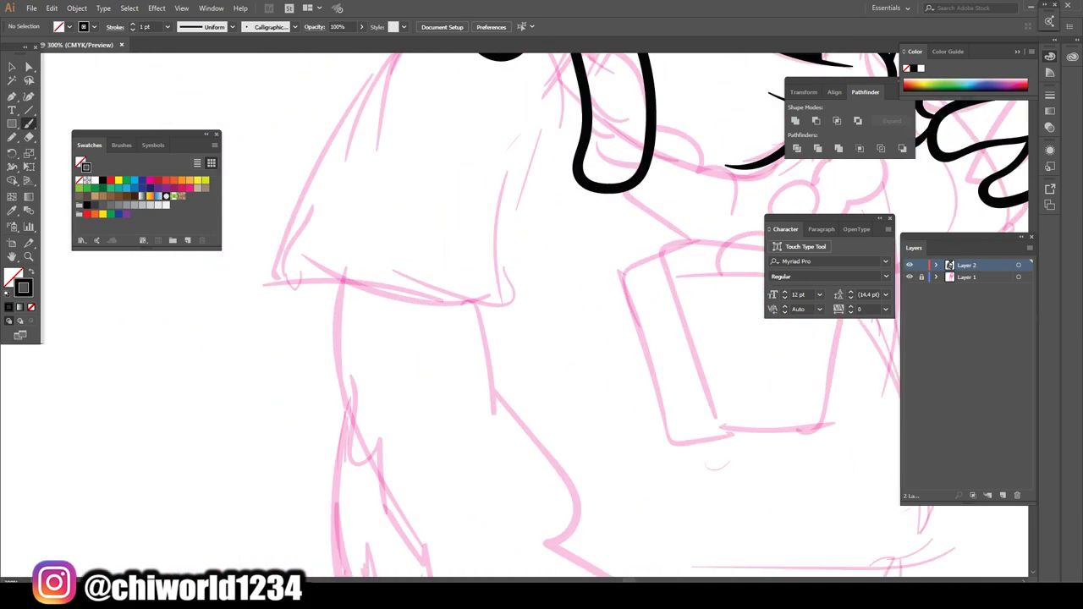
scroll(542, 339, up, 1)
drag(563, 351, 342, 335)
drag(408, 358, 413, 175)
drag(499, 65, 392, 235)
scroll(550, 371, up, 1)
mouse_move(634, 116)
mouse_down()
mouse_move(607, 277)
mouse_move(550, 404)
mouse_up()
scroll(613, 328, down, 1)
drag(454, 213, 525, 423)
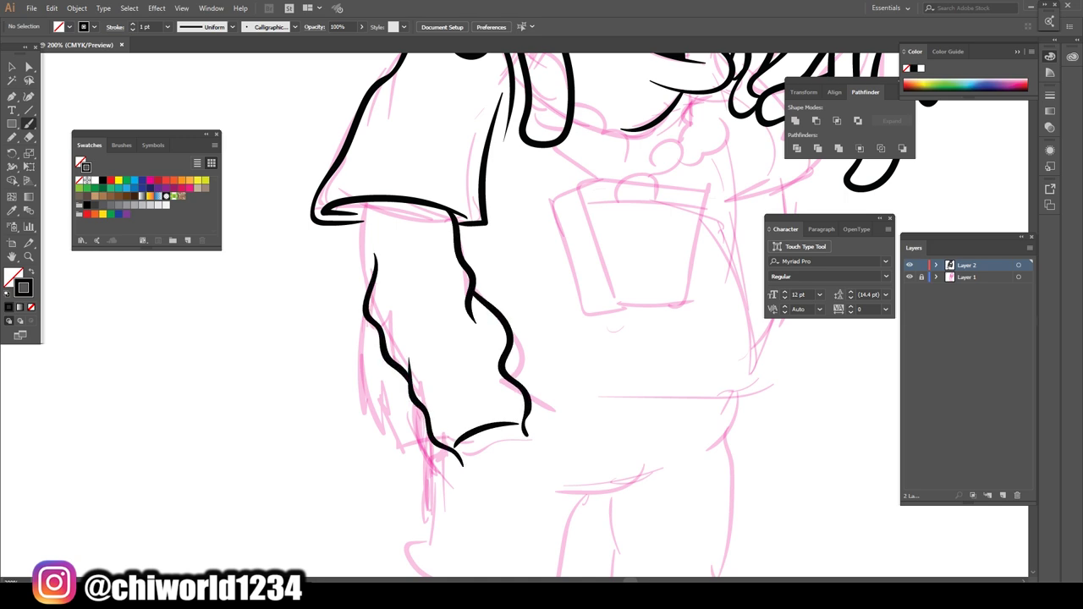
Outline the hand tucked into the pocket and the pocket edge below it.
scroll(541, 338, down, 4)
scroll(440, 254, up, 5)
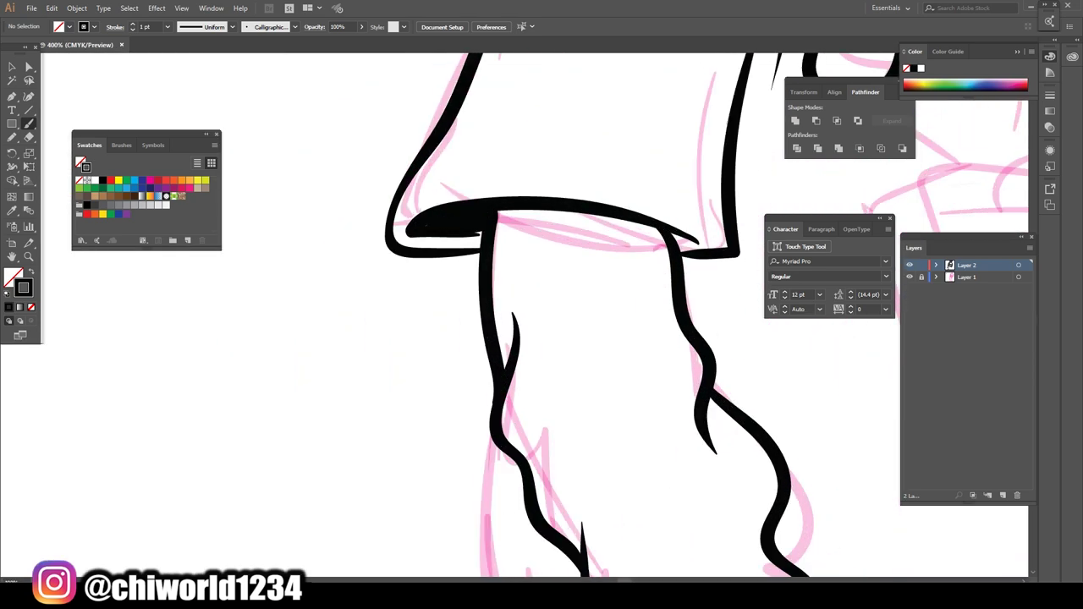
scroll(541, 338, down, 4)
scroll(541, 339, up, 4)
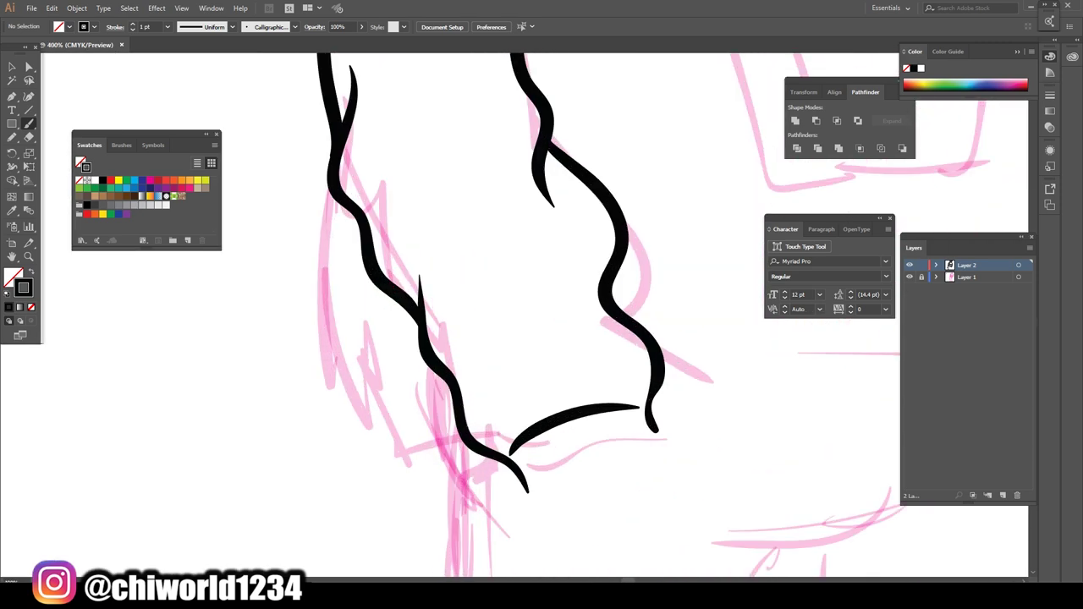
mouse_move(524, 493)
mouse_down()
mouse_move(659, 433)
mouse_move(534, 497)
mouse_move(683, 421)
mouse_move(726, 368)
mouse_up()
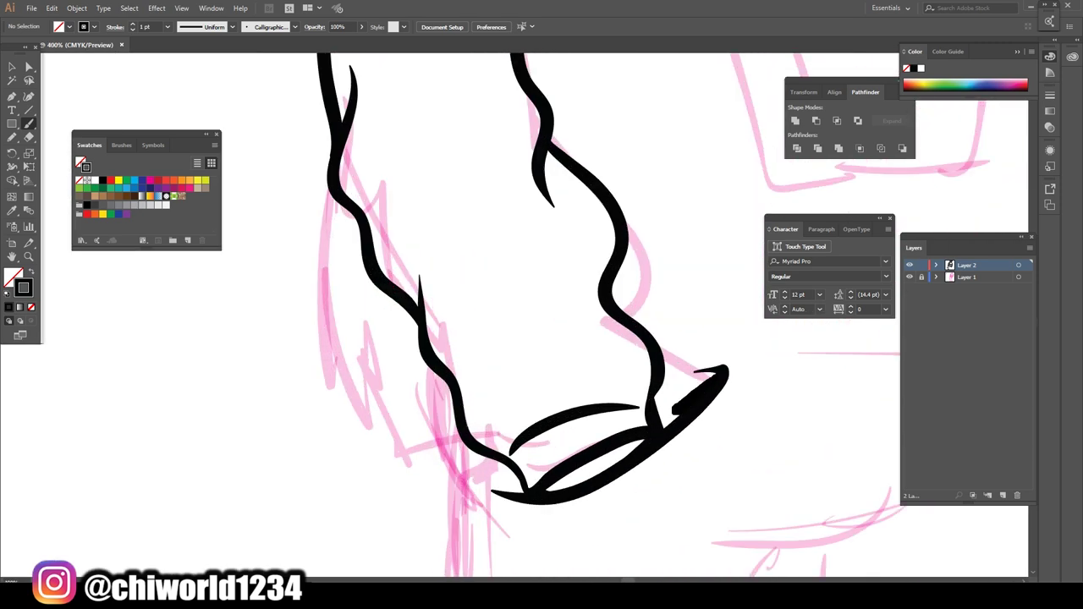
drag(745, 476, 732, 288)
drag(474, 427, 535, 518)
scroll(541, 338, down, 4)
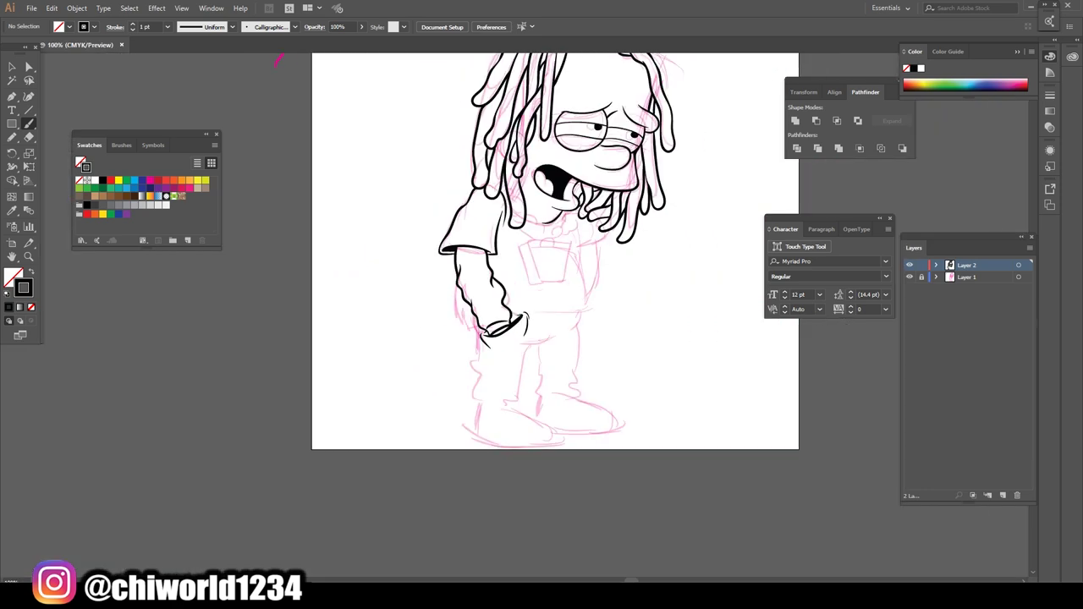
scroll(542, 339, up, 3)
Ink the trouser outline, waistline and trouser leg.
mouse_move(423, 292)
mouse_down()
mouse_move(765, 309)
mouse_move(738, 330)
mouse_up()
scroll(542, 338, down, 5)
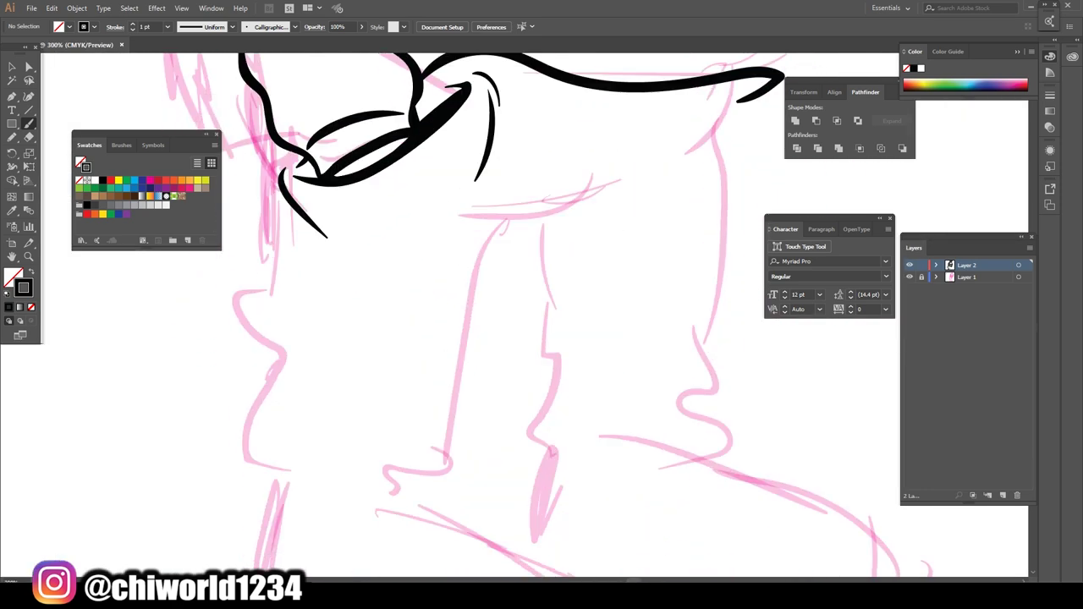
mouse_move(521, 197)
mouse_down()
mouse_move(458, 341)
mouse_move(447, 471)
mouse_move(309, 473)
mouse_move(254, 423)
mouse_move(277, 259)
mouse_move(254, 152)
mouse_up()
scroll(542, 339, down, 4)
scroll(542, 338, up, 4)
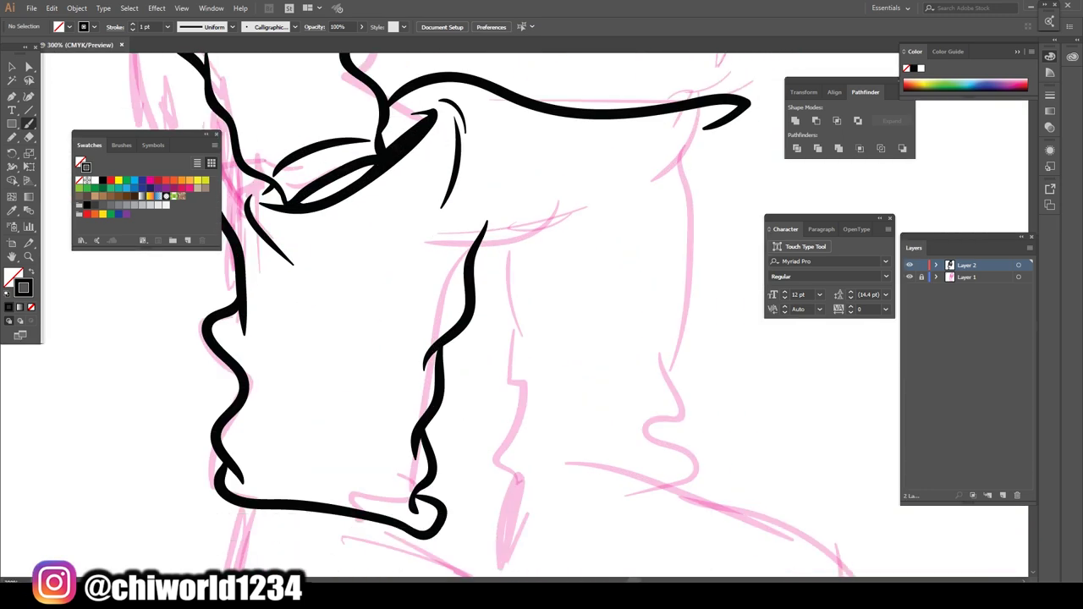
drag(473, 281, 562, 222)
drag(473, 258, 559, 222)
mouse_move(508, 262)
mouse_down()
mouse_move(515, 381)
mouse_move(677, 487)
mouse_move(706, 108)
mouse_up()
scroll(707, 110, down, 3)
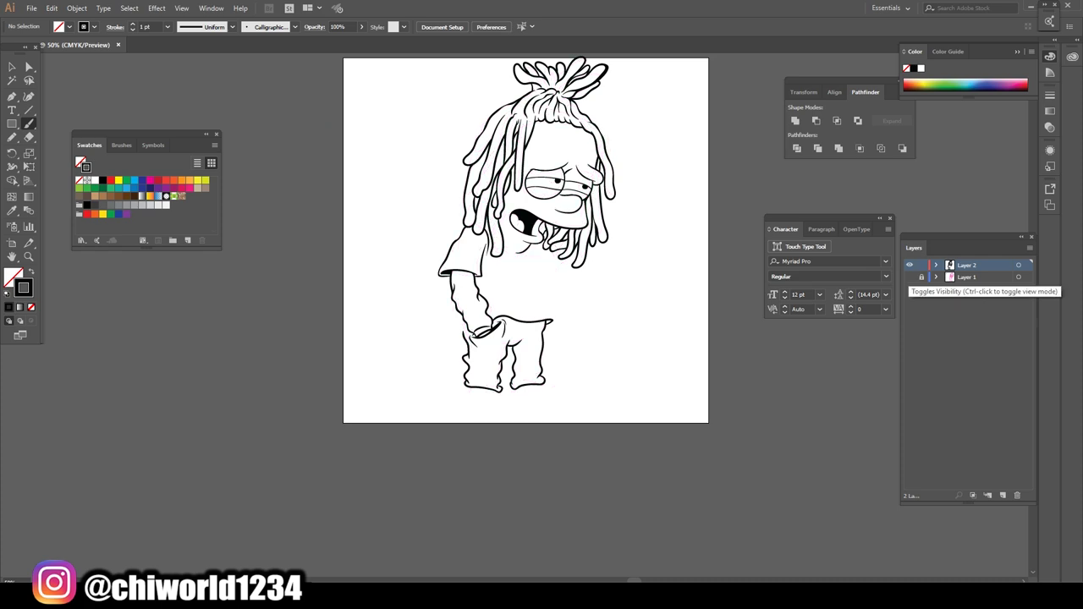
Ink the outline around the hand and the shirt's right edge joining the arm.
scroll(827, 344, up, 3)
mouse_move(455, 405)
mouse_down()
mouse_move(389, 453)
mouse_move(351, 228)
mouse_up()
scroll(372, 338, down, 3)
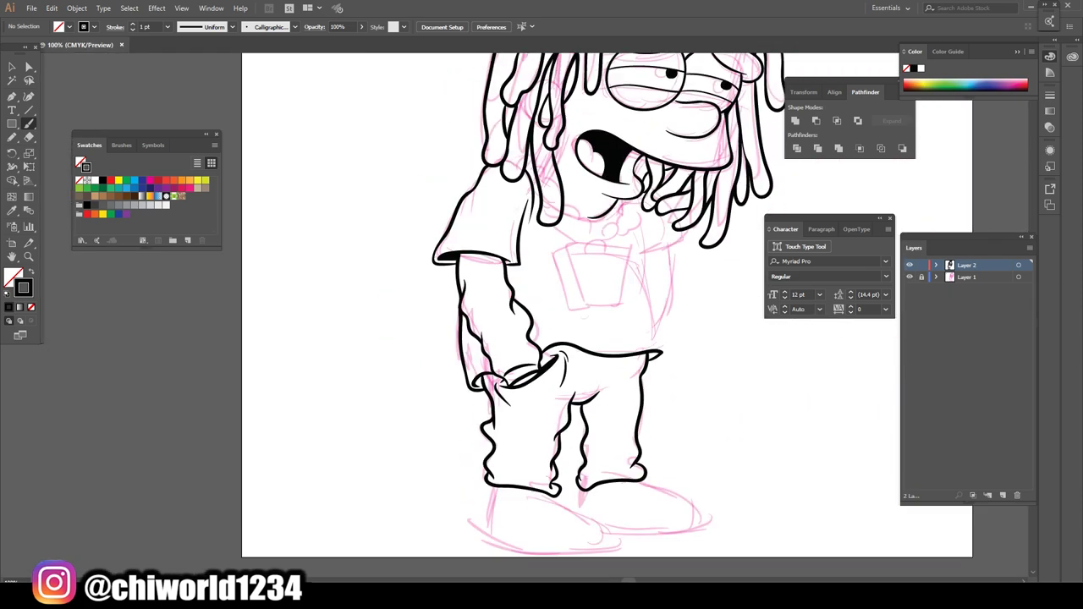
scroll(338, 362, up, 3)
drag(578, 464, 510, 143)
scroll(509, 144, up, 3)
mouse_move(514, 294)
mouse_down()
mouse_move(567, 281)
mouse_move(628, 227)
mouse_up()
drag(602, 281, 582, 565)
scroll(582, 558, down, 3)
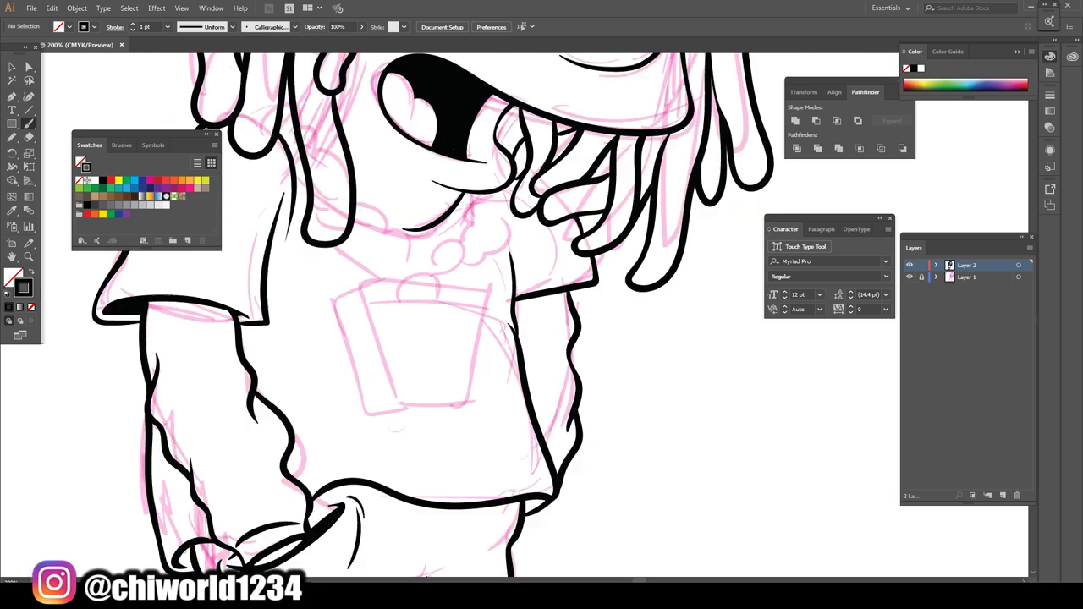
scroll(582, 559, down, 3)
Toggle Layer 1 sketch visibility and brush the first chain links under the mouth.
click(909, 277)
scroll(546, 265, up, 6)
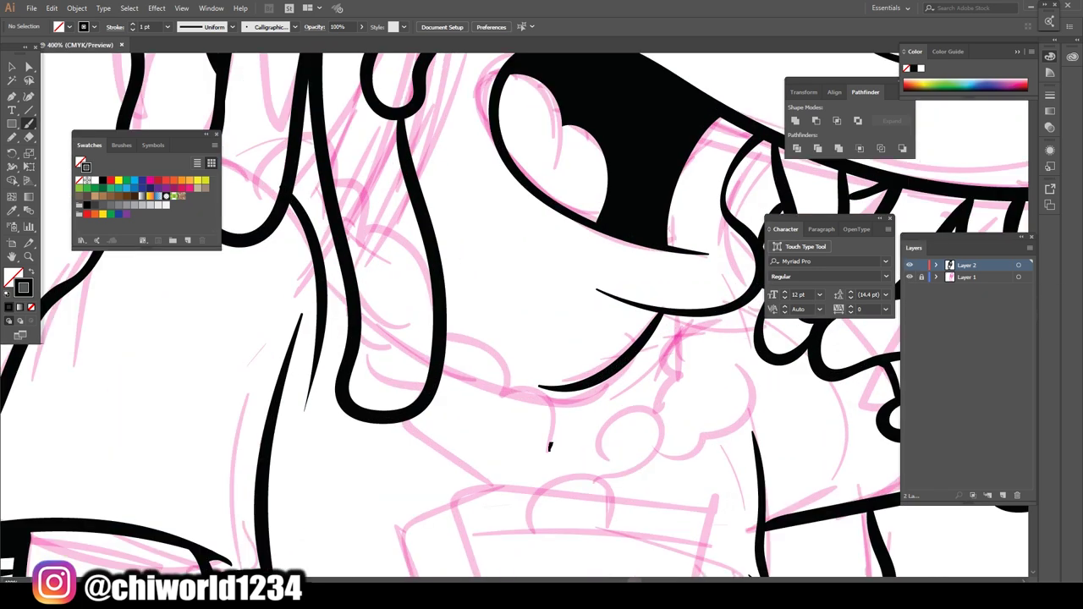
drag(549, 447, 511, 378)
drag(501, 420, 470, 332)
drag(464, 398, 446, 309)
drag(542, 486, 506, 401)
mouse_move(499, 476)
mouse_down()
mouse_move(467, 449)
mouse_move(463, 369)
mouse_up()
drag(450, 438, 426, 384)
Add the remaining chain links toward the right to complete the rope chain.
drag(597, 464, 560, 407)
drag(643, 432, 592, 382)
drag(661, 448, 632, 383)
drag(697, 416, 643, 364)
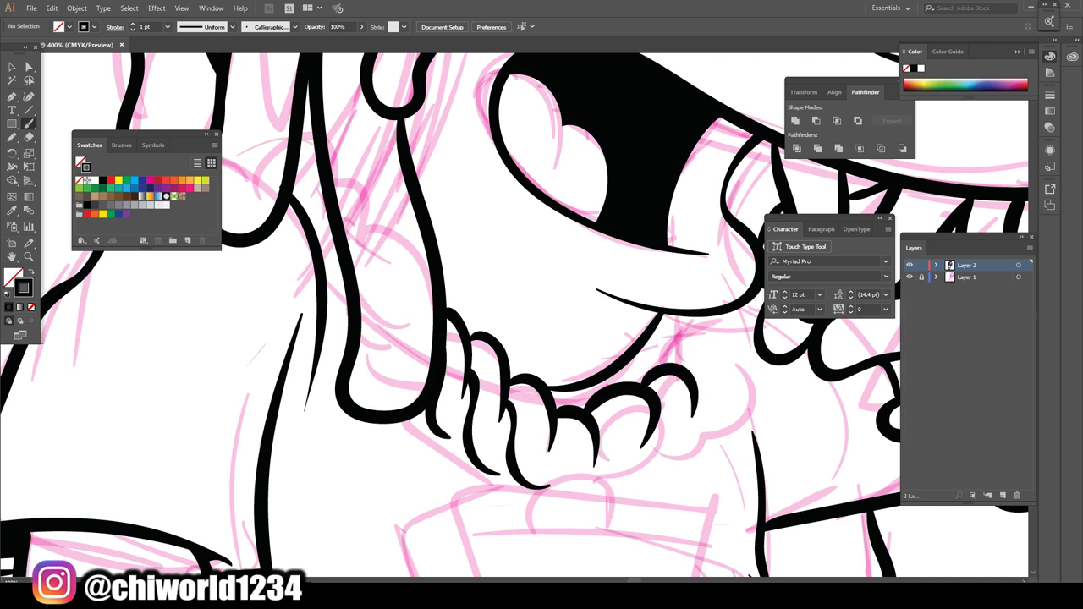
drag(718, 369, 651, 320)
scroll(296, 304, down, 1)
scroll(578, 495, up, 1)
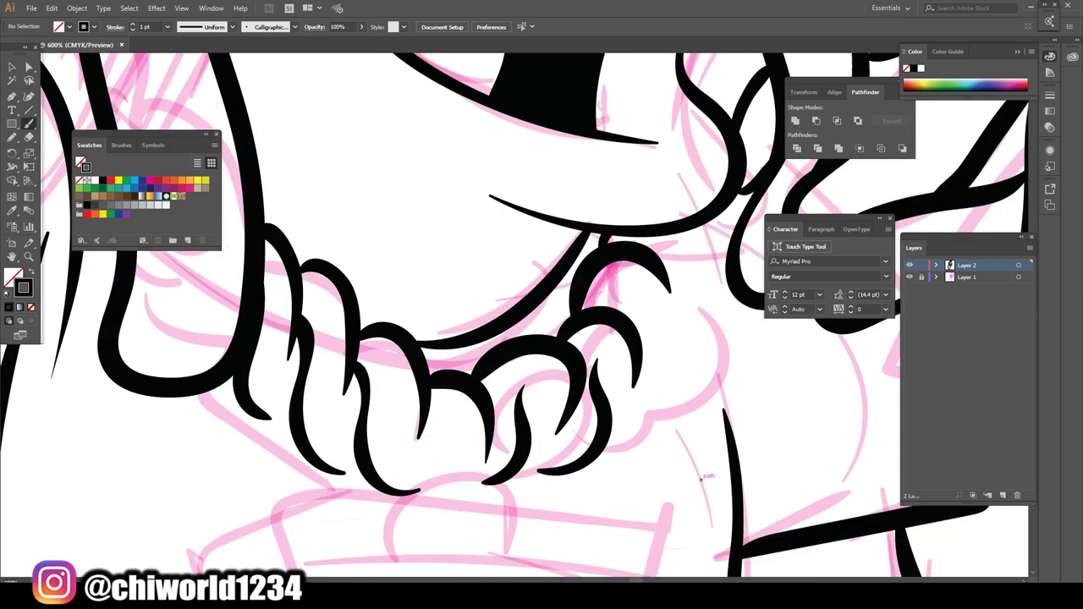
View the drawing at 100% and scroll around the necklace area.
key(ctrl+1)
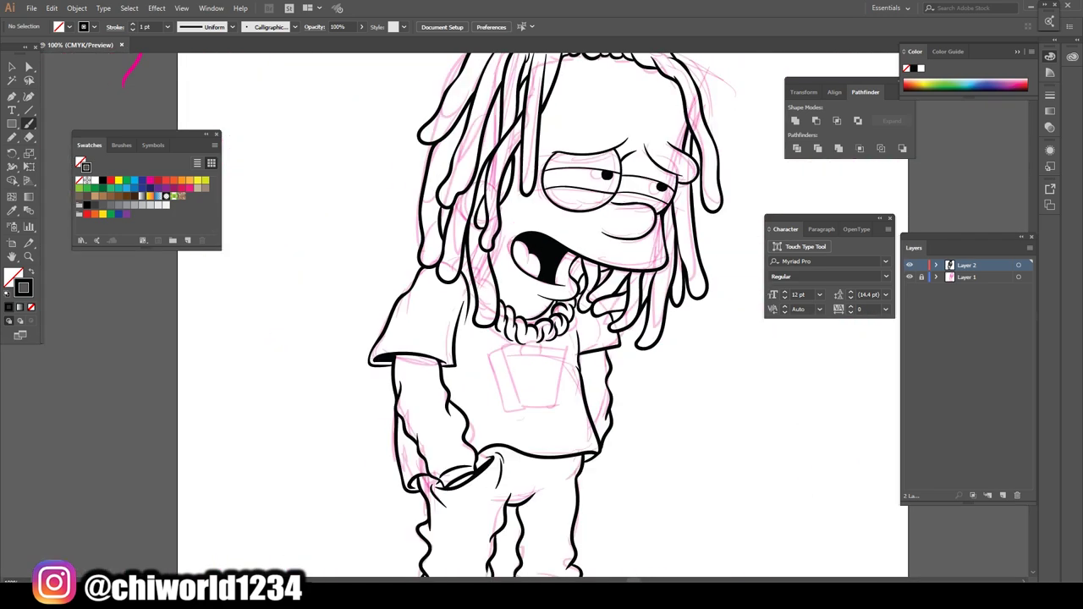
scroll(568, 326, up, 2)
scroll(569, 326, up, 3)
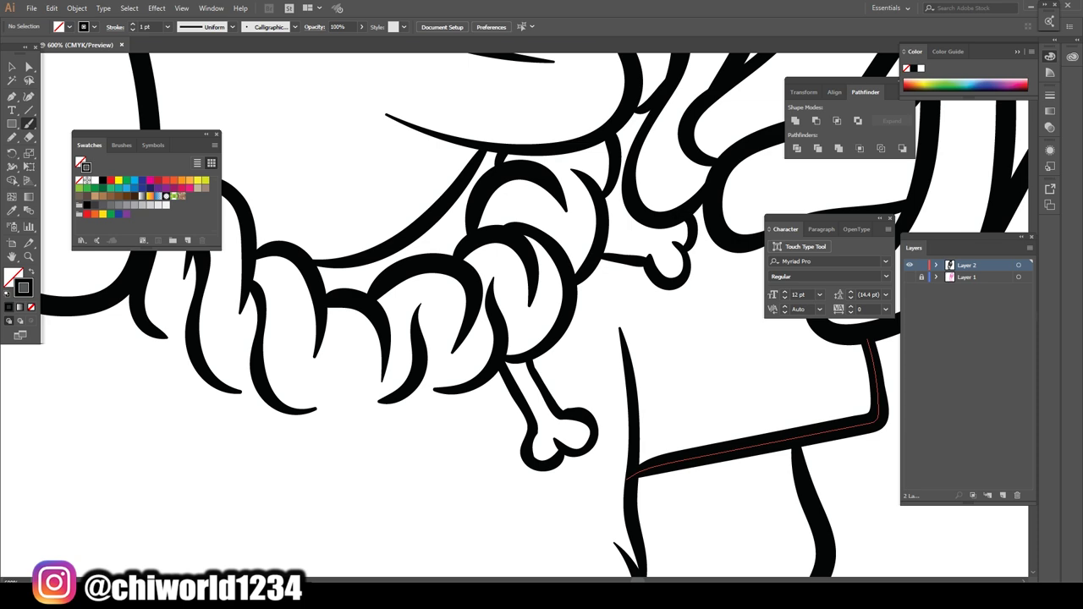
scroll(541, 338, down, 3)
scroll(542, 338, up, 4)
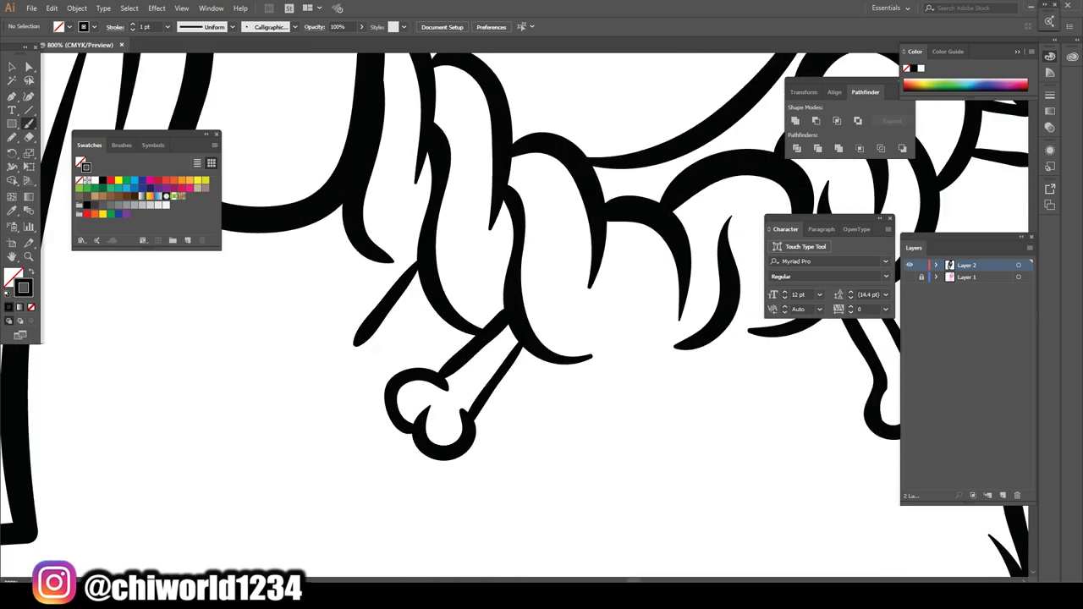
scroll(541, 339, down, 3)
scroll(541, 338, up, 2)
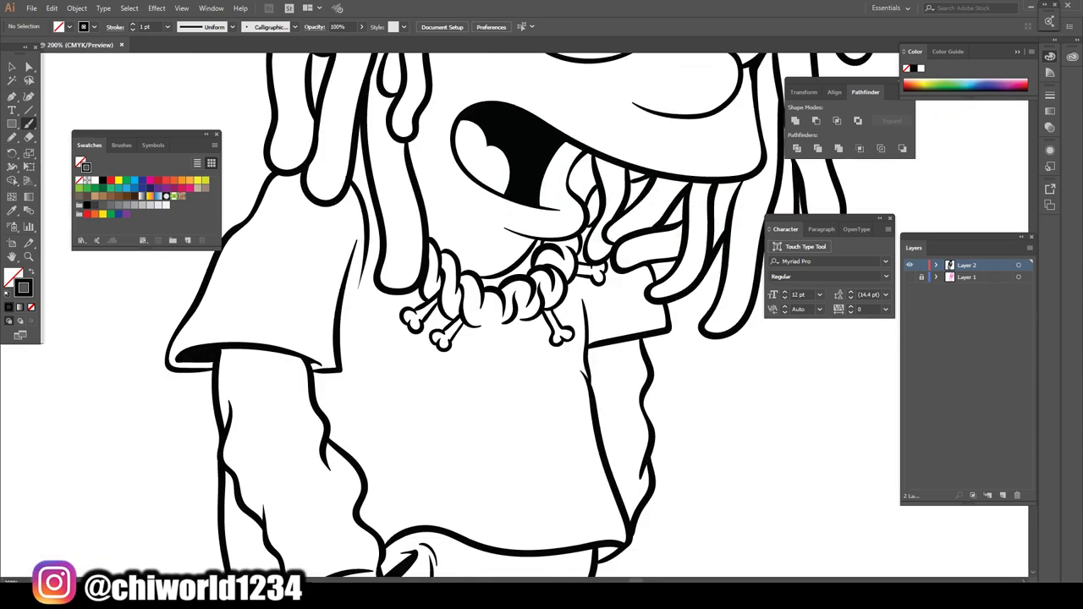
scroll(480, 285, up, 3)
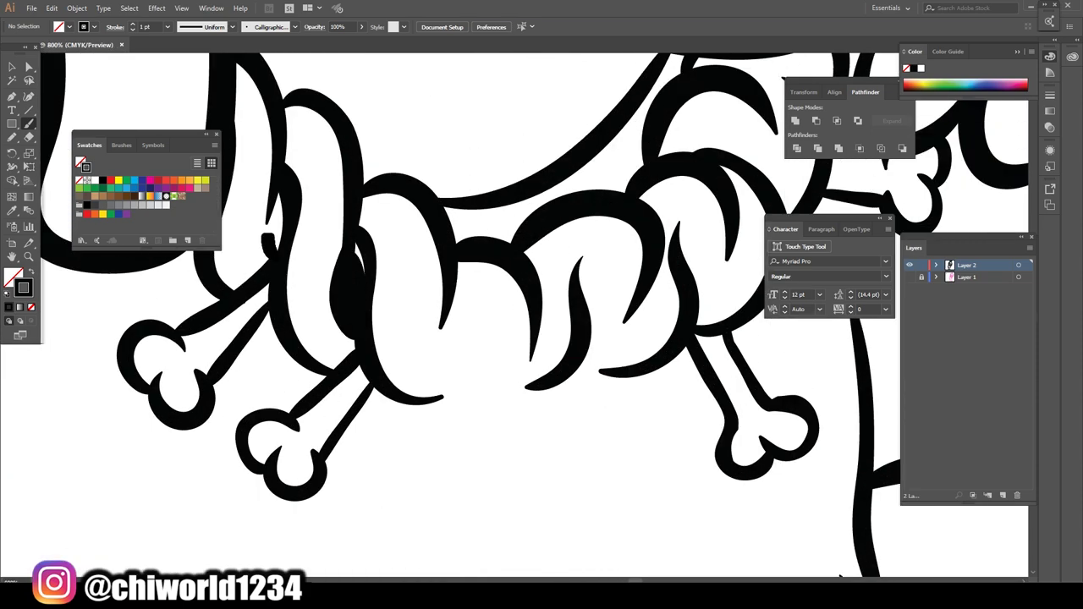
scroll(474, 355, down, 3)
scroll(474, 356, up, 3)
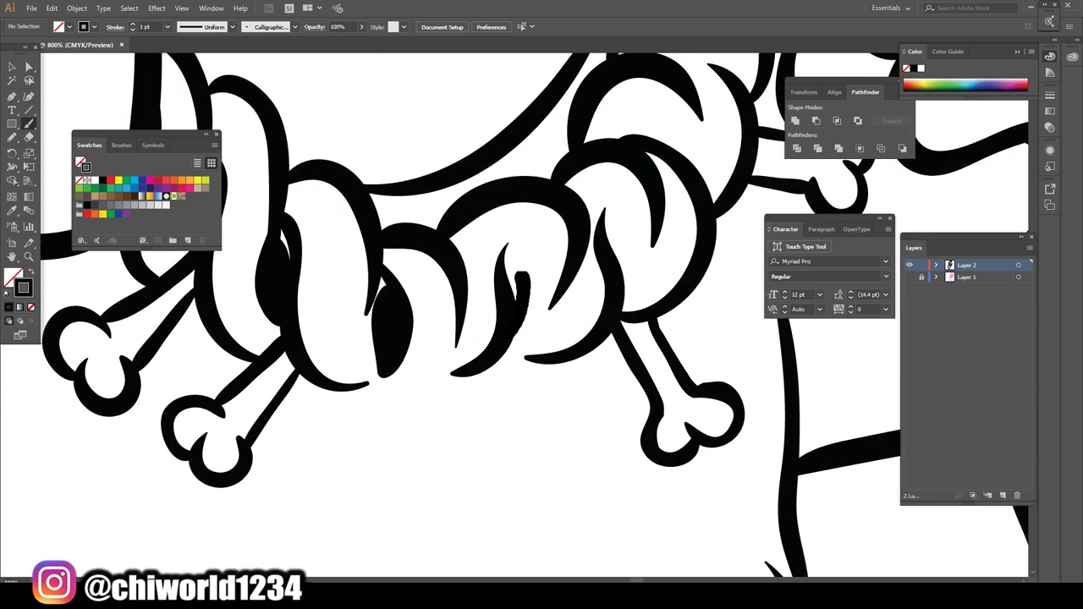
scroll(508, 288, down, 3)
scroll(507, 288, up, 2)
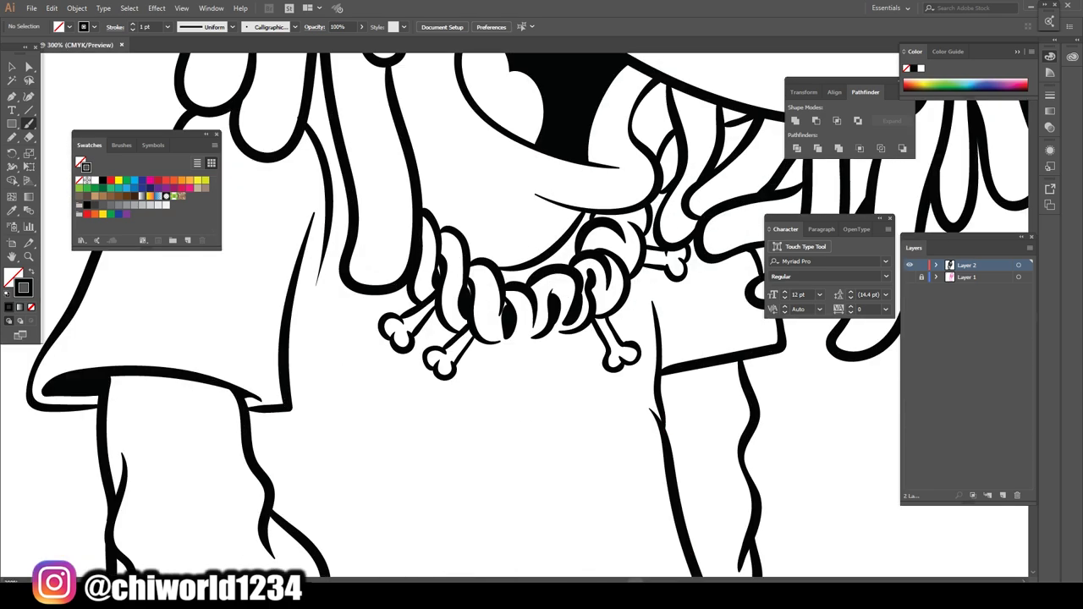
scroll(507, 322, up, 2)
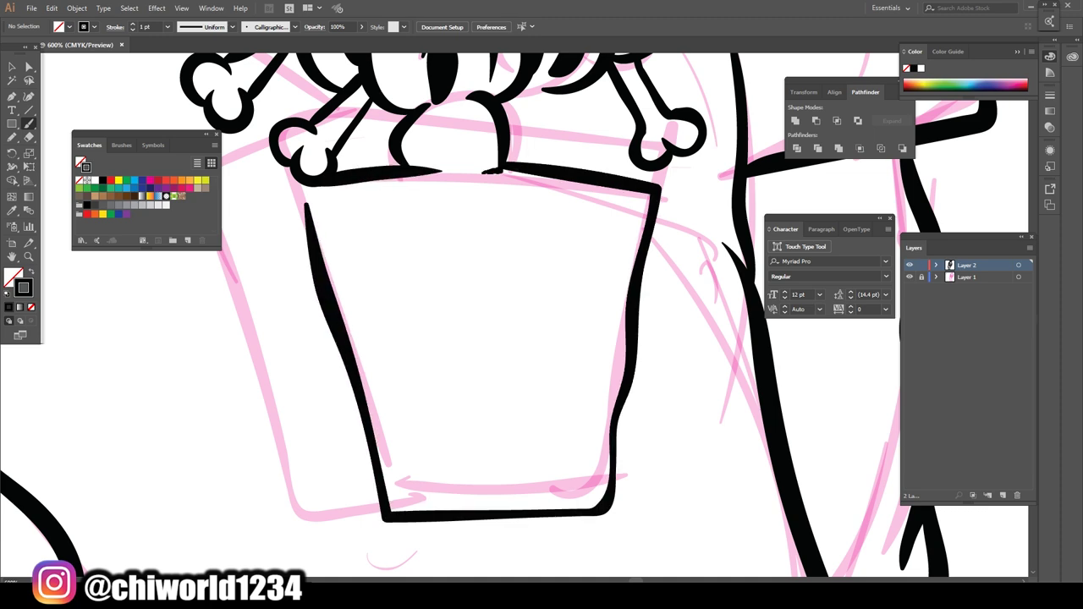
Thicken the pendant's left edge, hide the sketch layer, and zoom in on the pendant.
drag(235, 214, 342, 534)
key(ctrl+0)
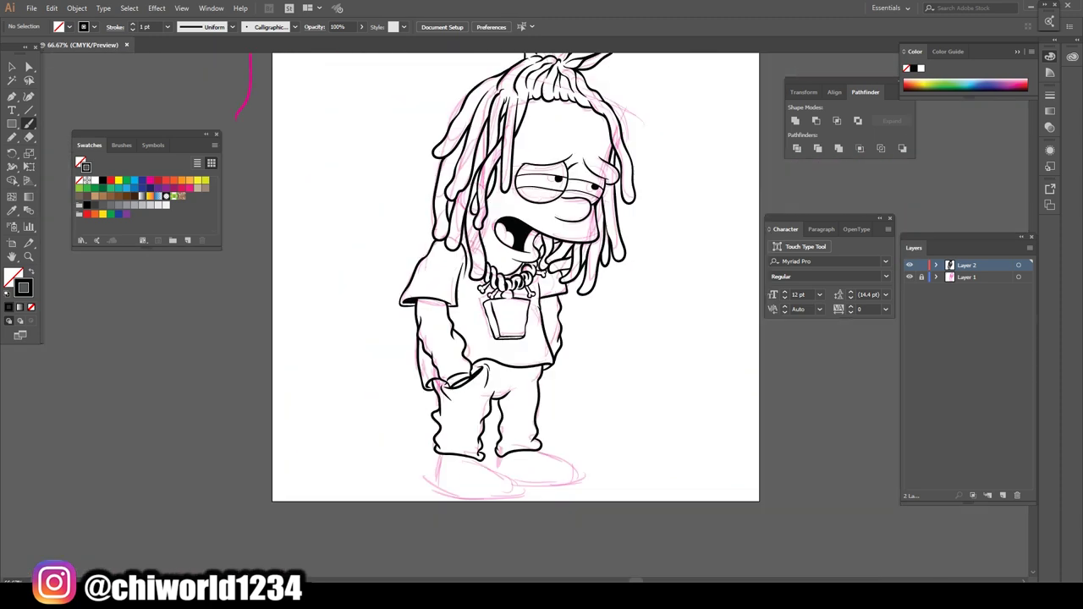
click(910, 277)
key(ctrl+plus)
key(ctrl+plus)
key(ctrl+plus)
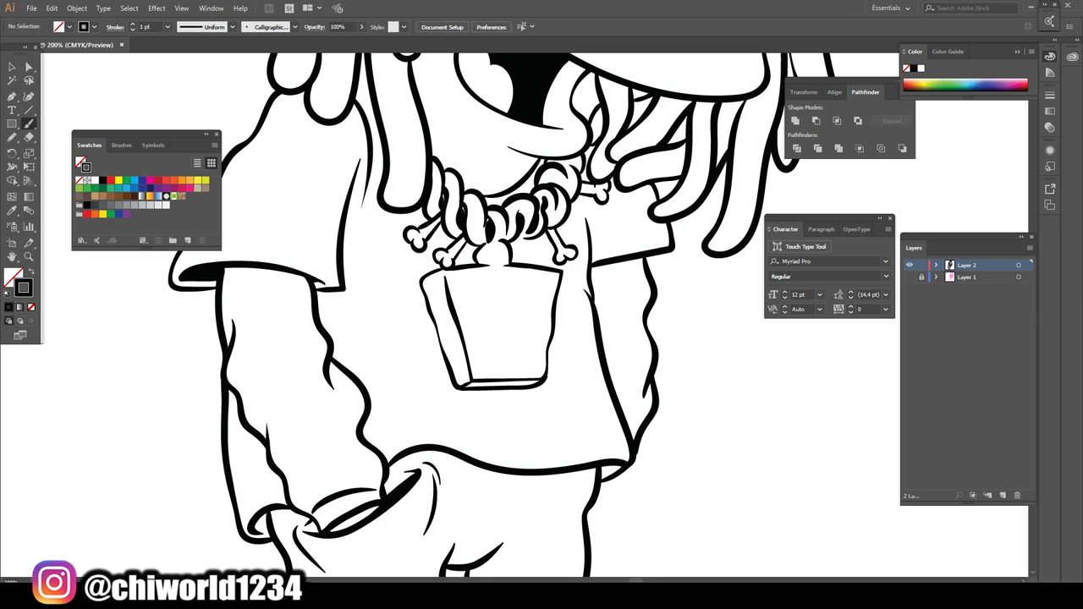
key(ctrl+minus)
key(ctrl+minus)
key(ctrl+plus)
key(ctrl+plus)
key(ctrl+plus)
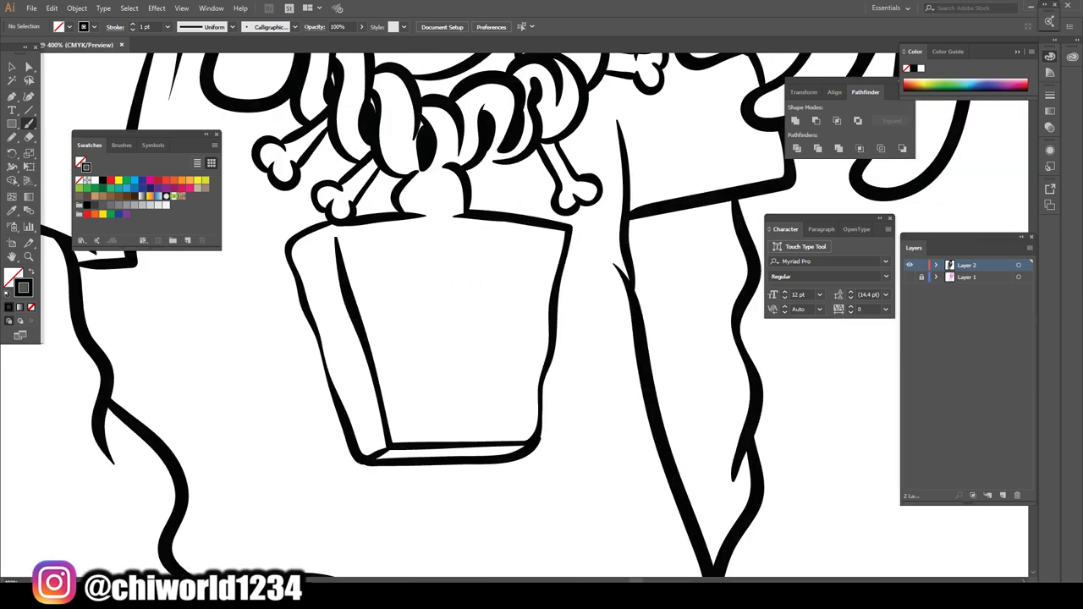
key(ctrl+plus)
key(ctrl+plus)
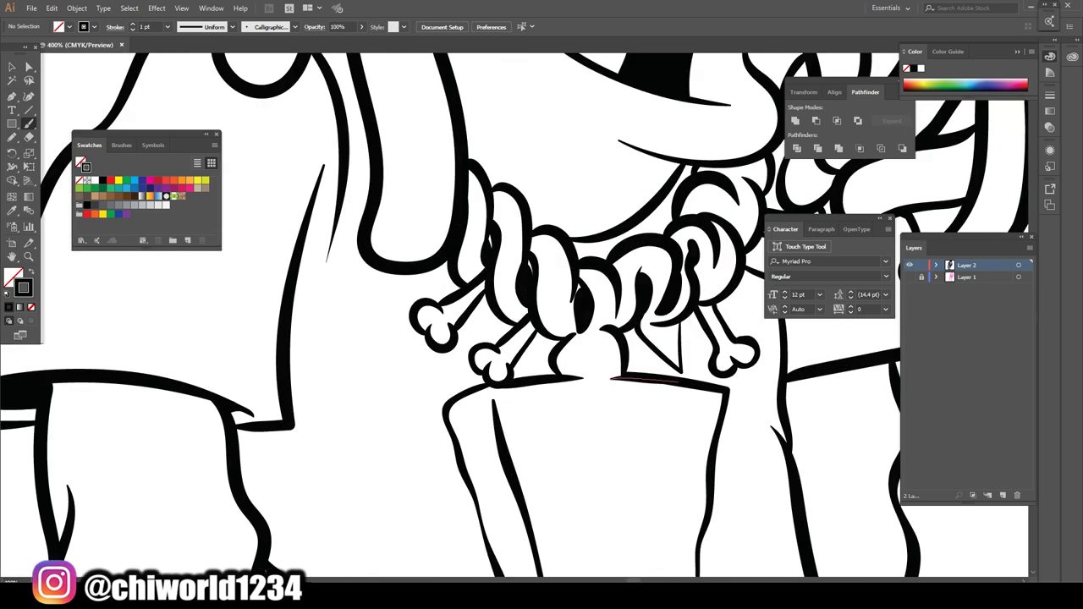
key(ctrl+plus)
Draw the bone lying across the pendant's top rim.
key(ctrl+minus)
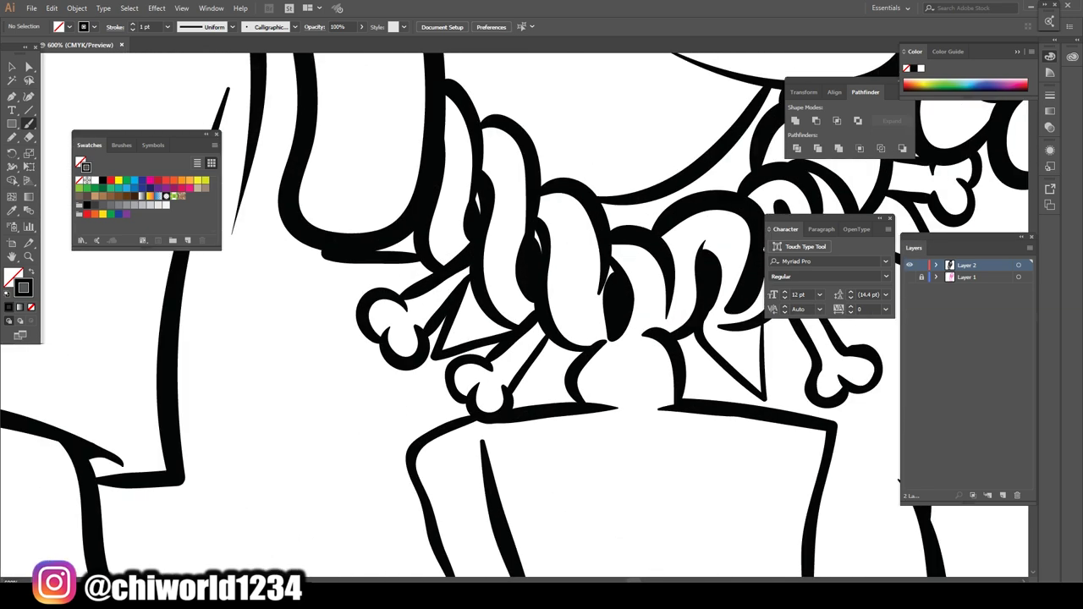
key(ctrl+minus)
key(ctrl+minus)
key(ctrl+minus)
key(ctrl+plus)
key(ctrl+plus)
key(ctrl+plus)
drag(554, 315, 457, 306)
mouse_move(541, 338)
mouse_down()
mouse_move(609, 334)
mouse_move(406, 393)
mouse_move(444, 315)
mouse_up()
key(ctrl+minus)
key(ctrl+minus)
key(ctrl+minus)
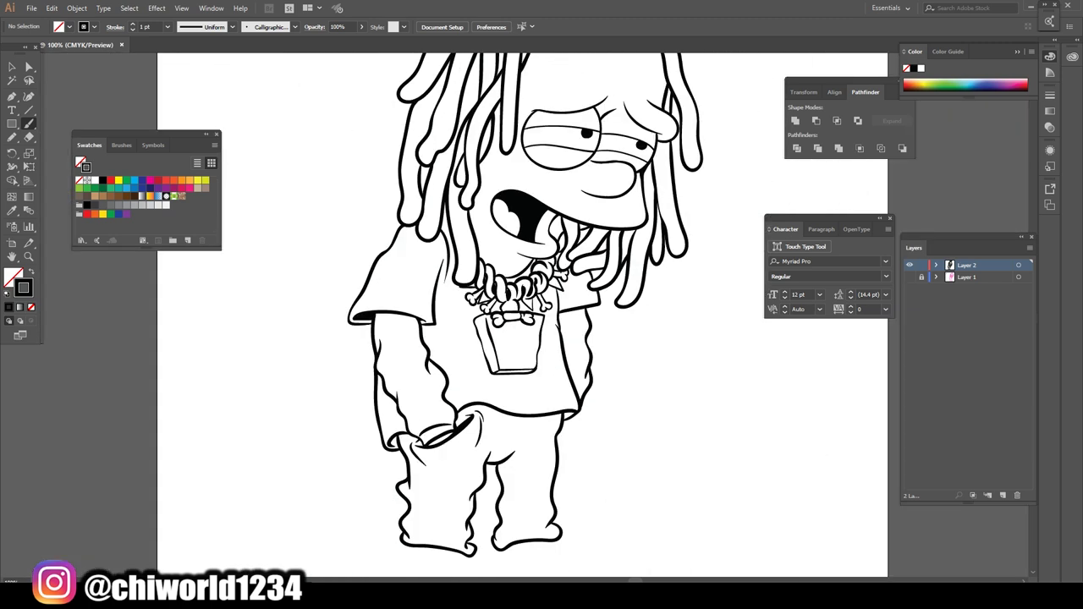
key(ctrl+plus)
key(ctrl+plus)
key(ctrl+plus)
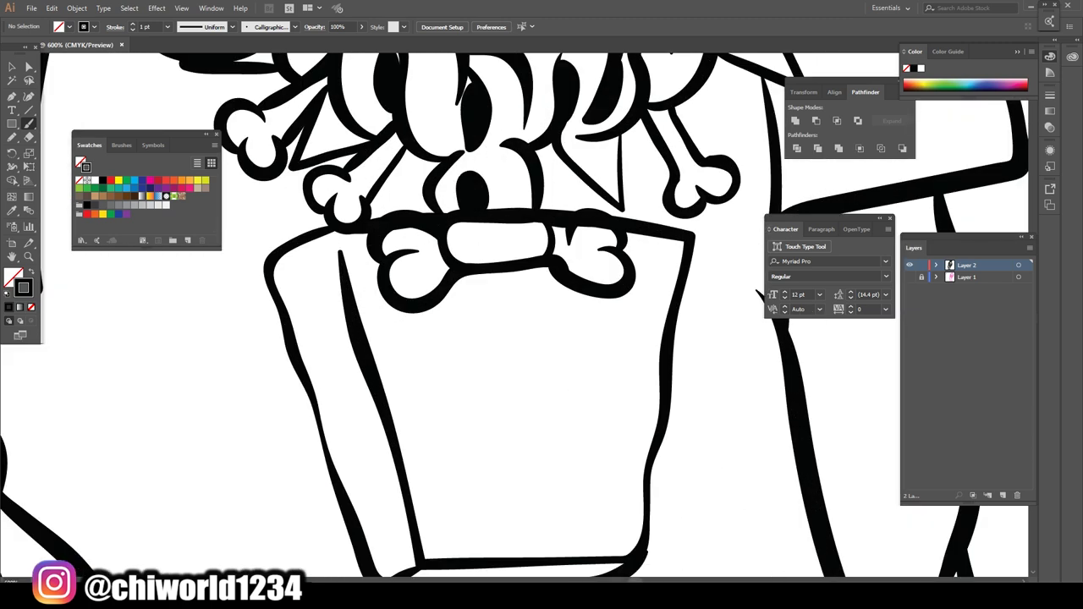
Draw the brow line, nose and both eye outlines on the pendant face.
mouse_move(660, 377)
mouse_down()
mouse_move(551, 396)
mouse_move(376, 368)
mouse_up()
drag(506, 393, 382, 385)
drag(563, 400, 633, 399)
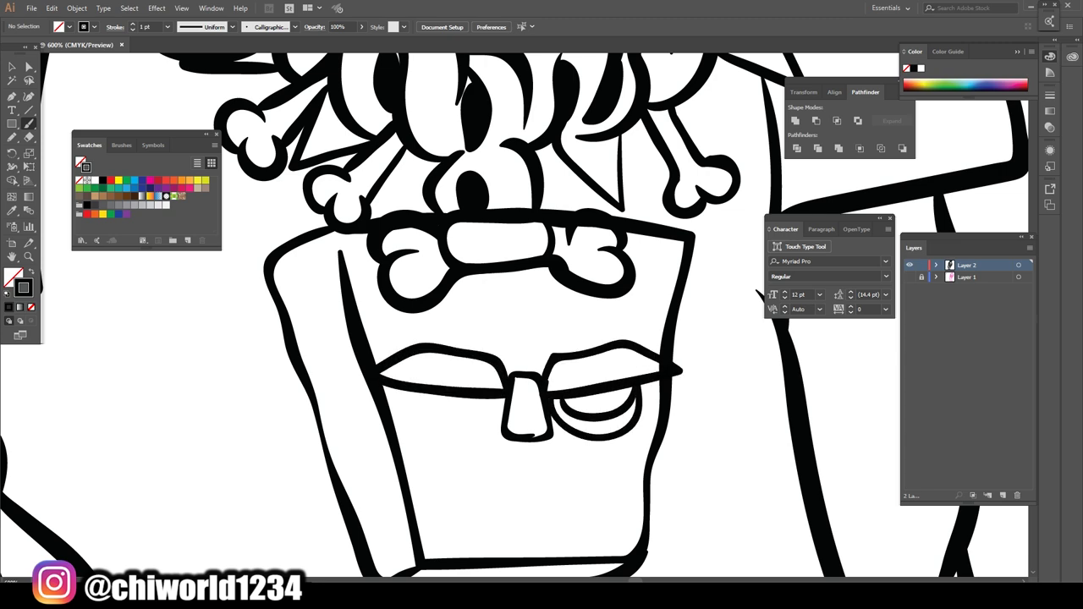
drag(398, 395, 495, 413)
key(ctrl+minus)
key(ctrl+minus)
key(ctrl+plus)
key(ctrl+plus)
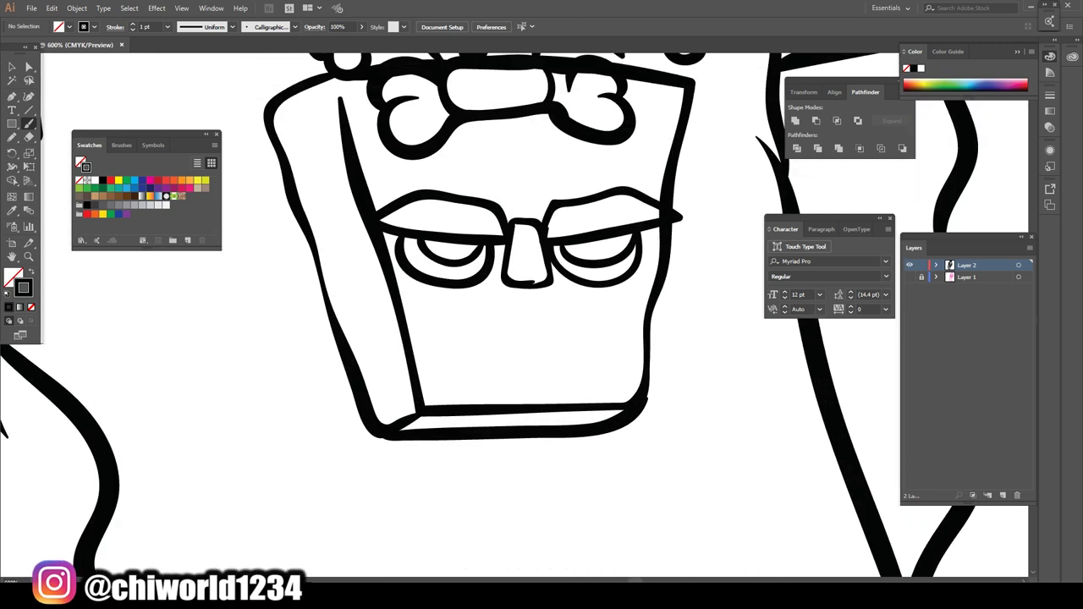
Add the open mouth with lips, jagged teeth, angry brow furrows and forehead wrinkles.
mouse_move(449, 379)
mouse_down()
mouse_move(594, 329)
mouse_move(620, 364)
mouse_up()
drag(507, 323, 470, 369)
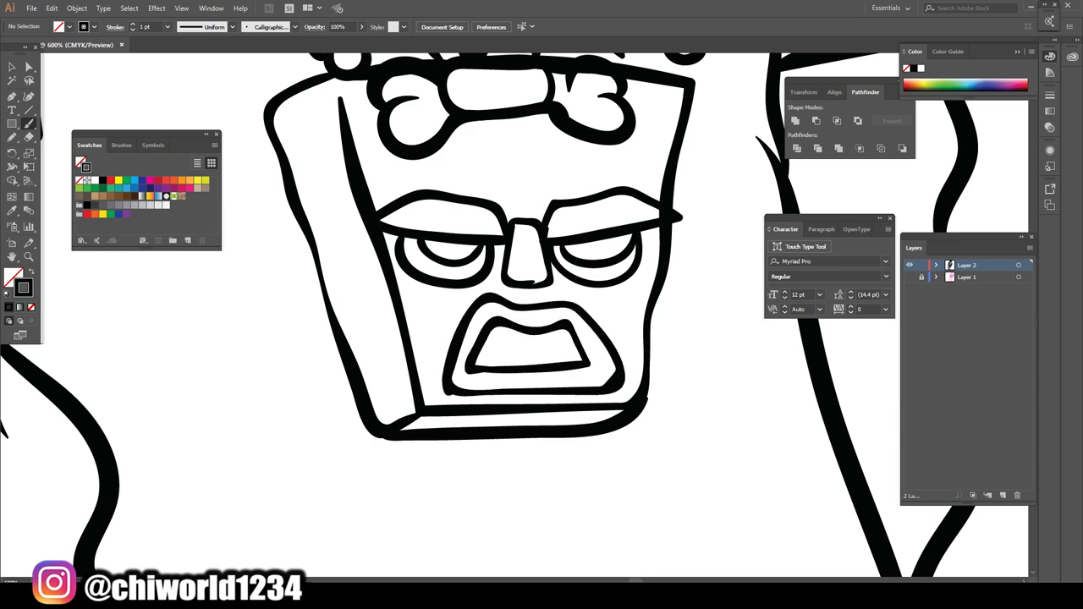
scroll(507, 296, up, 2)
drag(499, 258, 635, 258)
drag(364, 245, 499, 275)
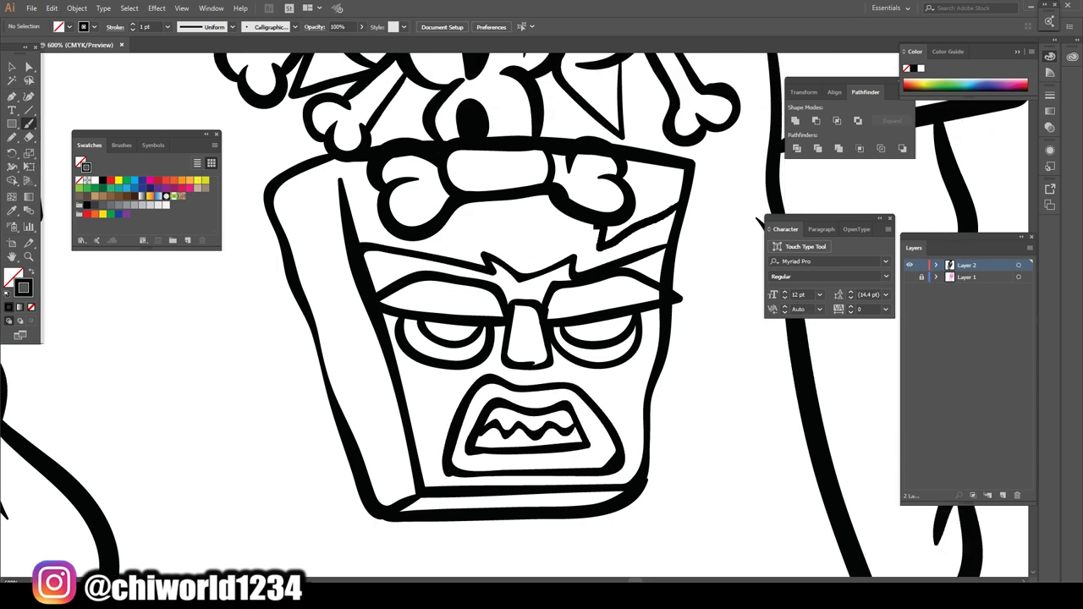
drag(677, 207, 461, 229)
drag(351, 215, 462, 246)
key(ctrl+minus)
key(ctrl+minus)
Draw a knobbed bone dangling beside the pendant and a jagged beard beneath the face.
key(ctrl+minus)
key(ctrl+minus)
key(ctrl+plus)
key(ctrl+plus)
key(ctrl+plus)
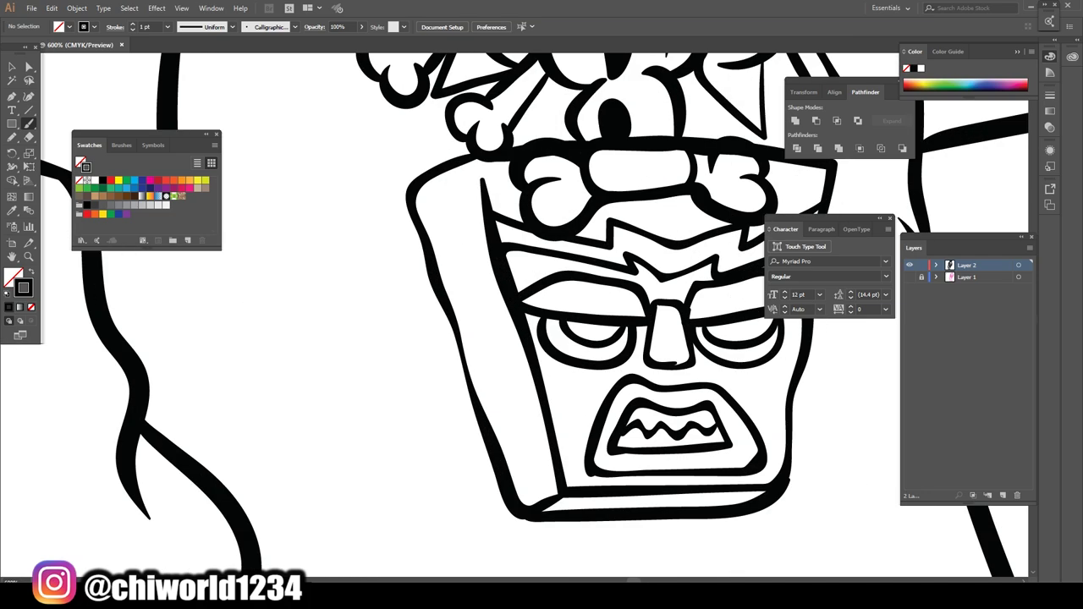
mouse_move(416, 303)
mouse_down()
mouse_move(391, 427)
mouse_move(369, 389)
mouse_move(391, 315)
mouse_up()
key(ctrl+minus)
key(ctrl+minus)
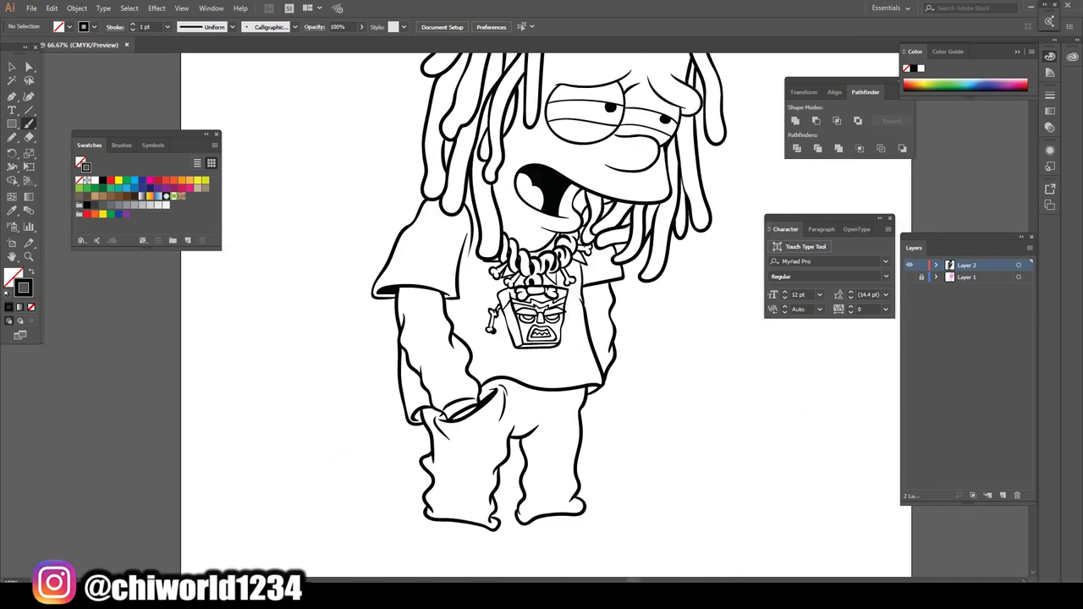
key(ctrl+plus)
key(ctrl+plus)
key(ctrl+plus)
mouse_move(568, 246)
mouse_down()
mouse_move(630, 364)
mouse_move(592, 254)
mouse_up()
drag(584, 356, 610, 423)
drag(584, 298, 592, 423)
key(ctrl+minus)
key(ctrl+minus)
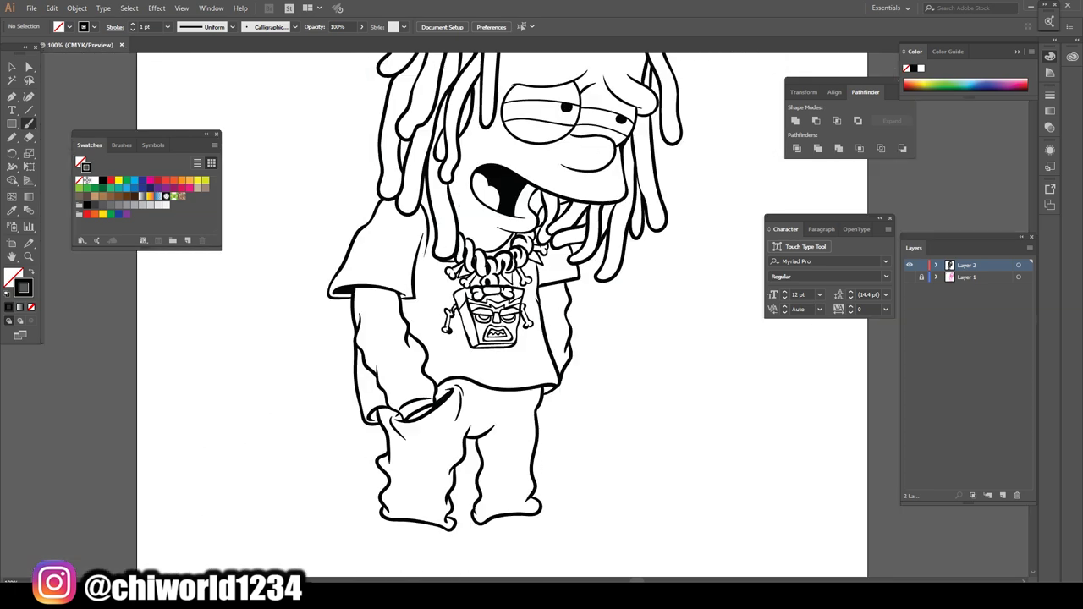
key(ctrl+plus)
key(ctrl+plus)
mouse_move(712, 355)
mouse_down()
mouse_move(555, 495)
mouse_move(432, 432)
mouse_up()
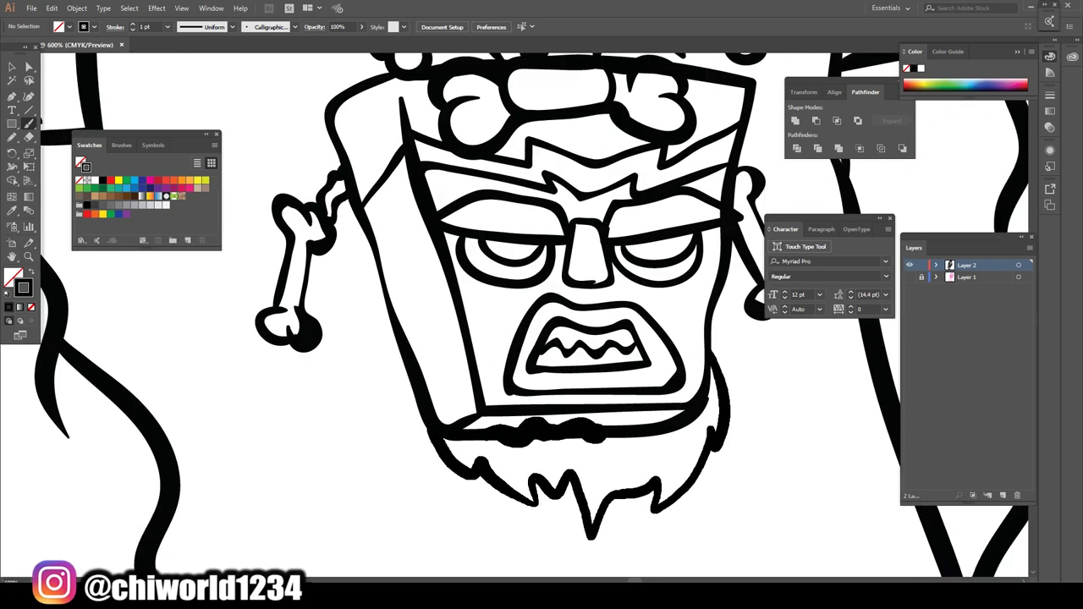
key(ctrl+minus)
key(ctrl+minus)
key(ctrl+minus)
key(ctrl+minus)
Hand-draw the '14' tattoo above the right eye.
key(ctrl+plus)
key(ctrl+plus)
key(ctrl+plus)
key(ctrl+plus)
key(ctrl+plus)
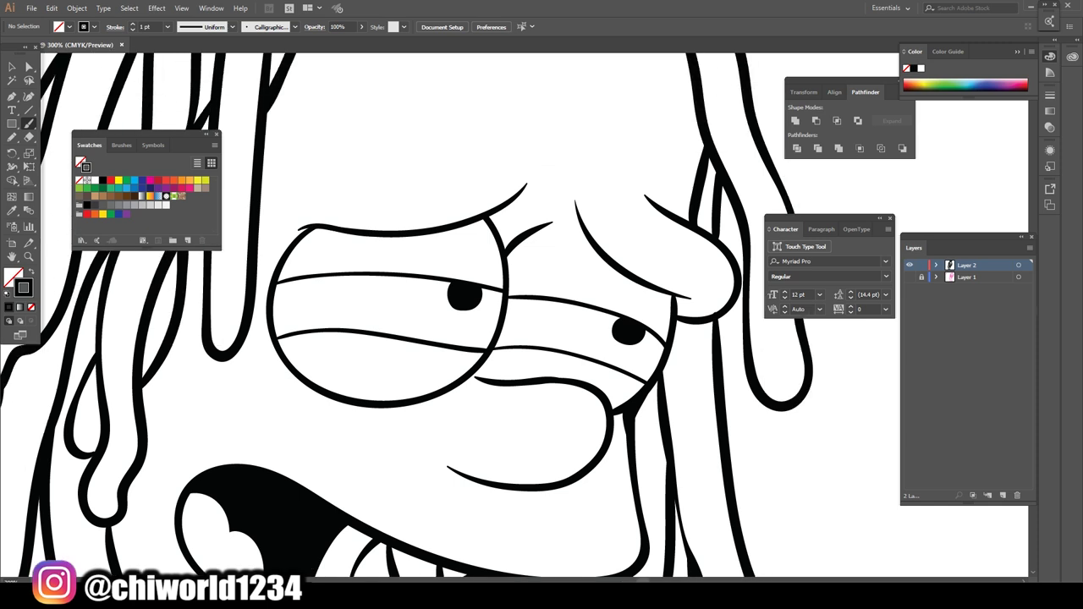
drag(630, 262, 655, 93)
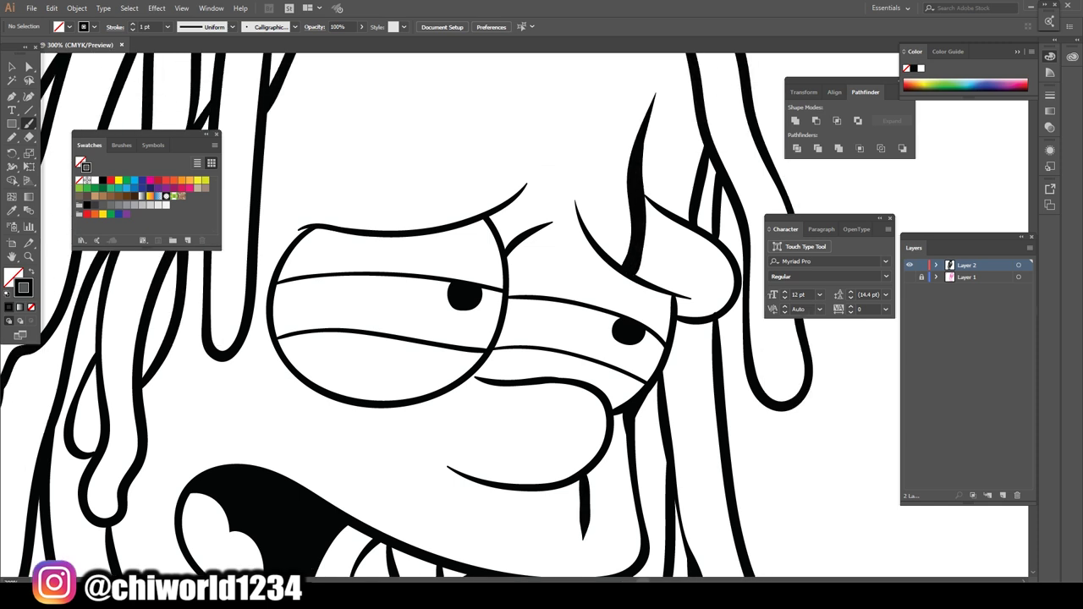
scroll(514, 308, left, 2)
scroll(514, 308, up, 2)
key(ctrl+plus)
key(ctrl+plus)
key(ctrl+plus)
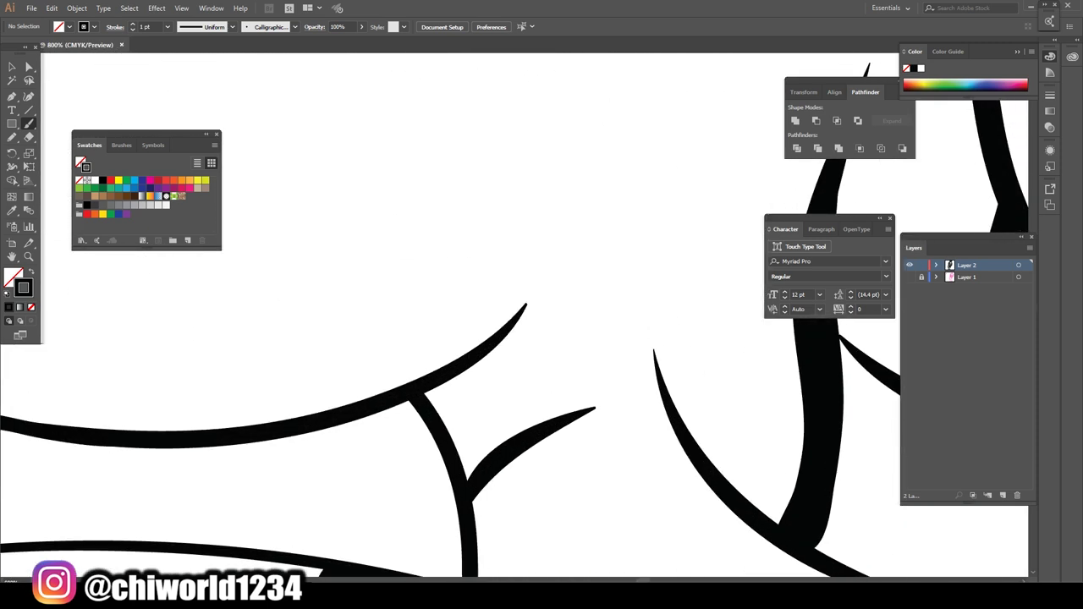
drag(623, 184, 598, 274)
drag(621, 184, 636, 225)
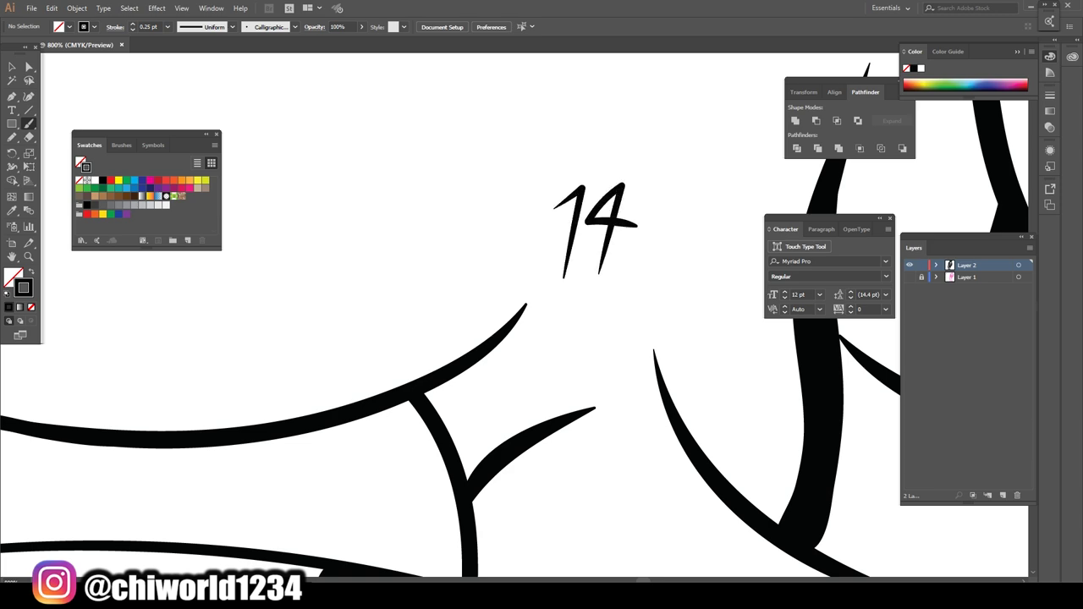
Add the small TR tattoo stroke on the eyelid and a nostril loop.
key(ctrl+0)
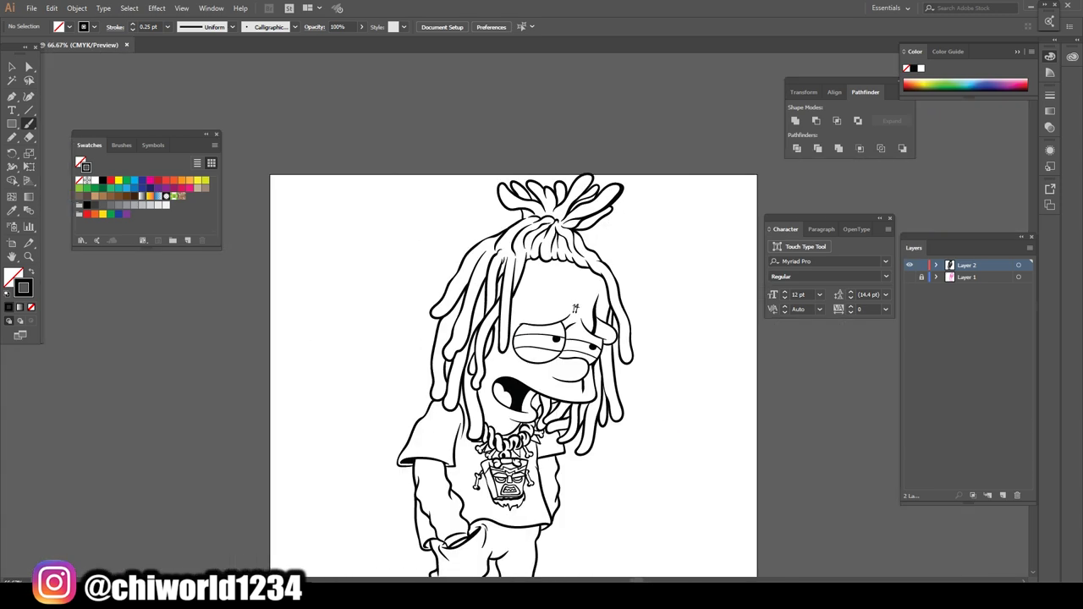
key(ctrl+plus)
key(ctrl+plus)
key(ctrl+plus)
scroll(541, 313, right, 2)
drag(439, 304, 452, 305)
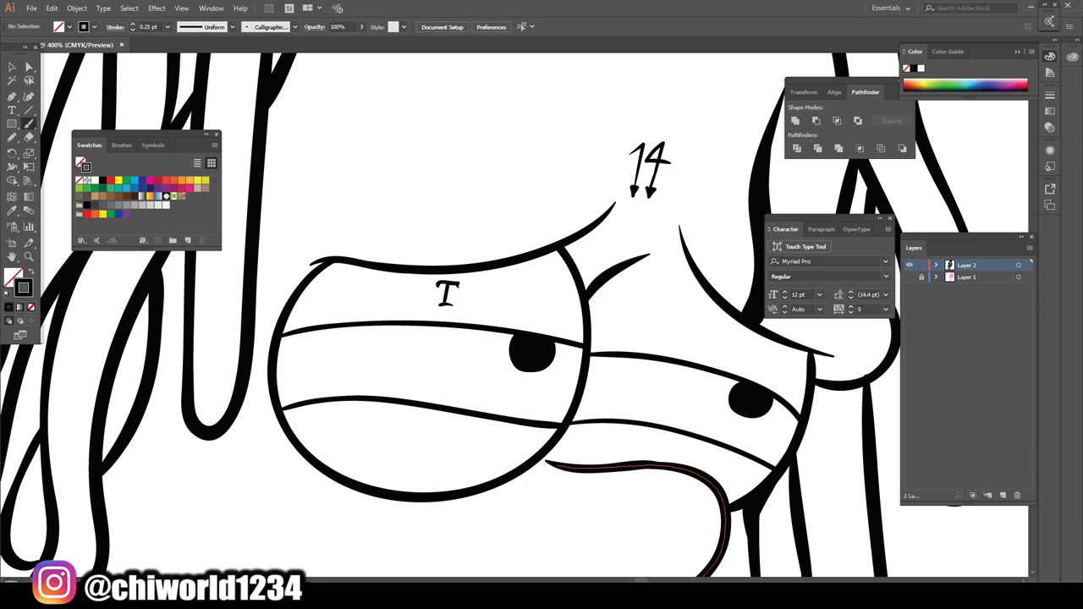
key(ctrl+0)
key(ctrl+plus)
key(ctrl+plus)
key(ctrl+plus)
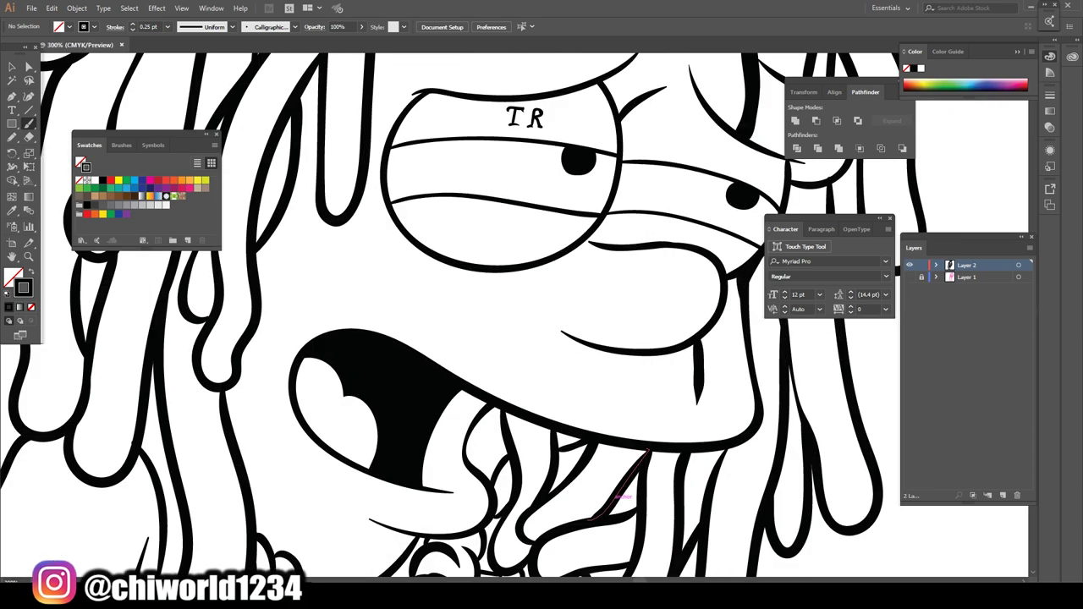
key(ctrl+plus)
drag(713, 364, 721, 374)
key(ctrl+0)
key(ctrl+plus)
key(ctrl+plus)
key(ctrl+plus)
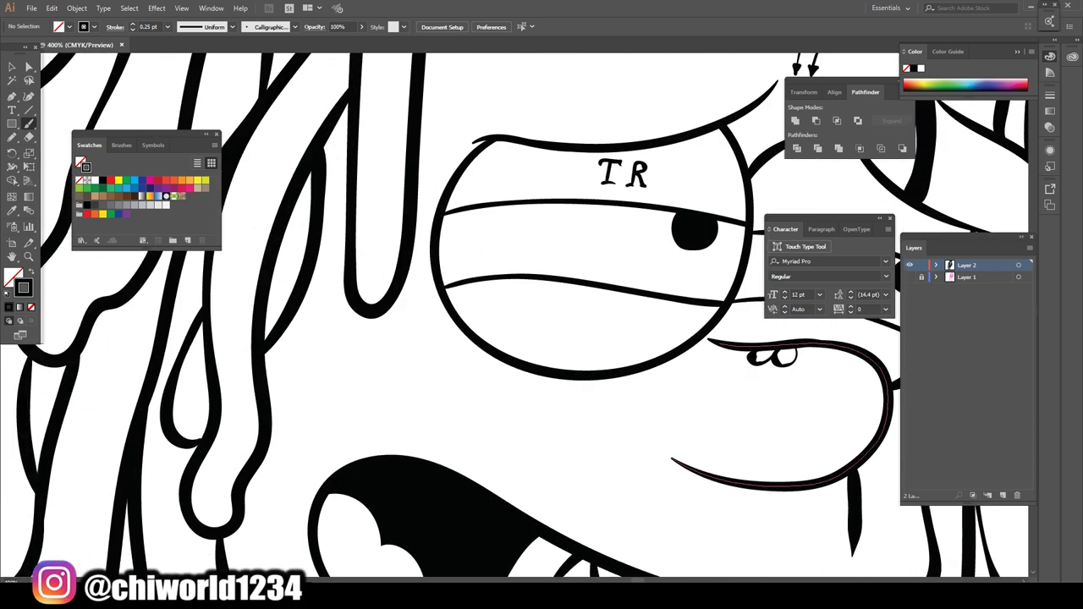
Raise the brush weight to 0.5 pt and scribble tattoo marks on the cheek beside the mouth.
click(167, 26)
click(181, 54)
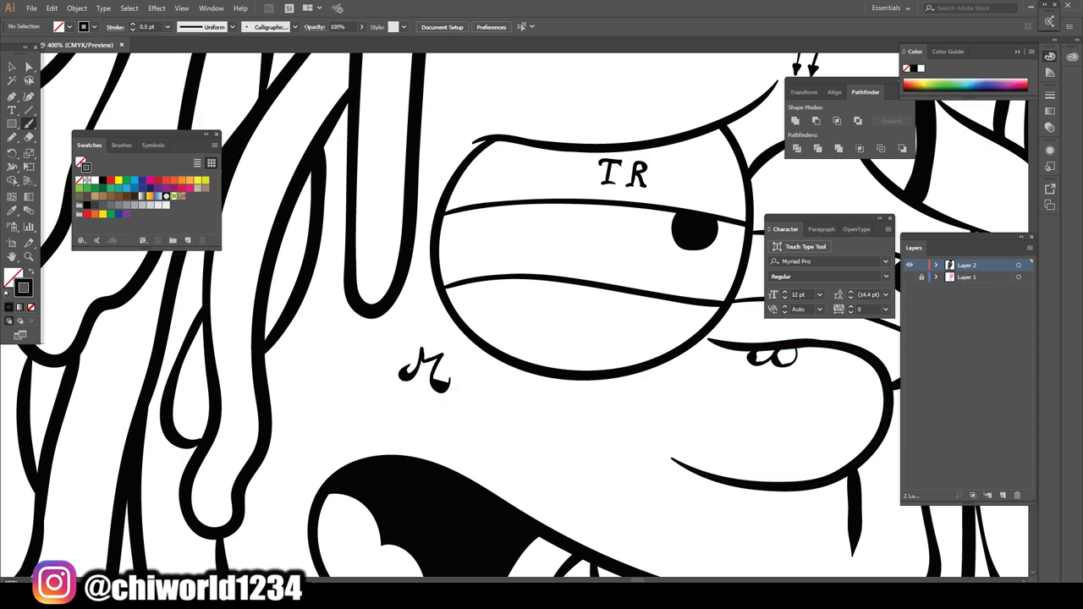
key(ctrl+0)
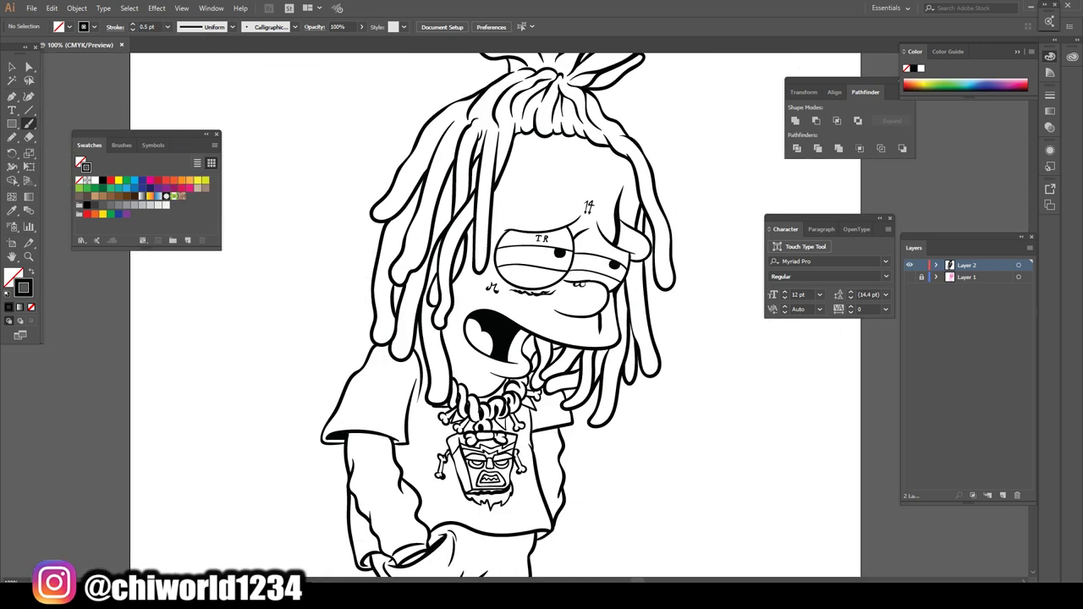
key(ctrl+plus)
key(ctrl+plus)
key(ctrl+plus)
drag(516, 264, 444, 258)
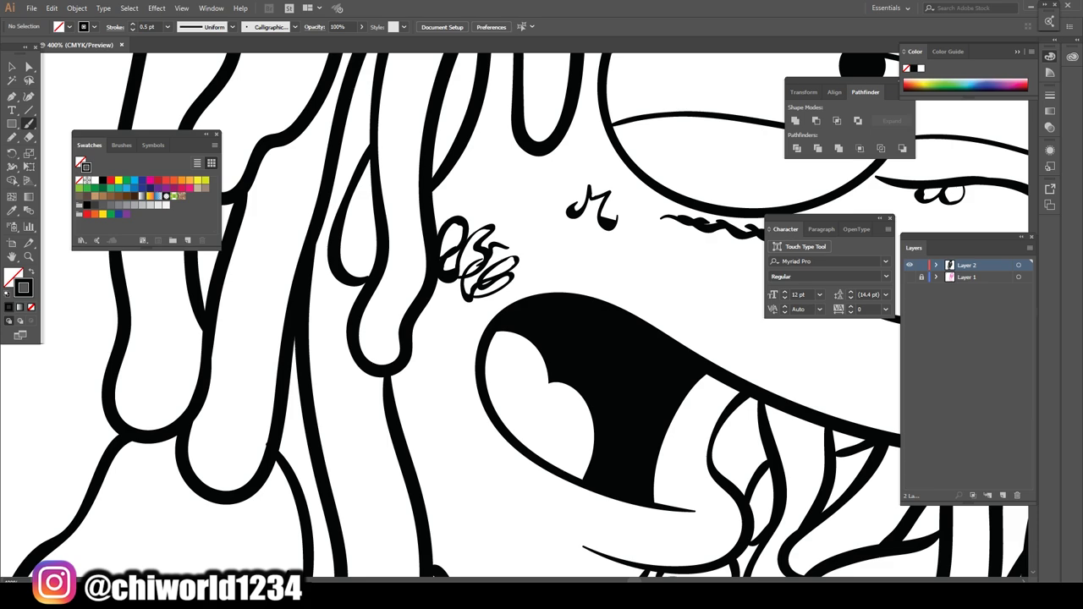
drag(461, 364, 419, 312)
key(ctrl+0)
key(ctrl+plus)
key(ctrl+plus)
Draw the looped and block-letter tattoo lettering on the chin.
key(ctrl+minus)
key(ctrl+minus)
key(ctrl+minus)
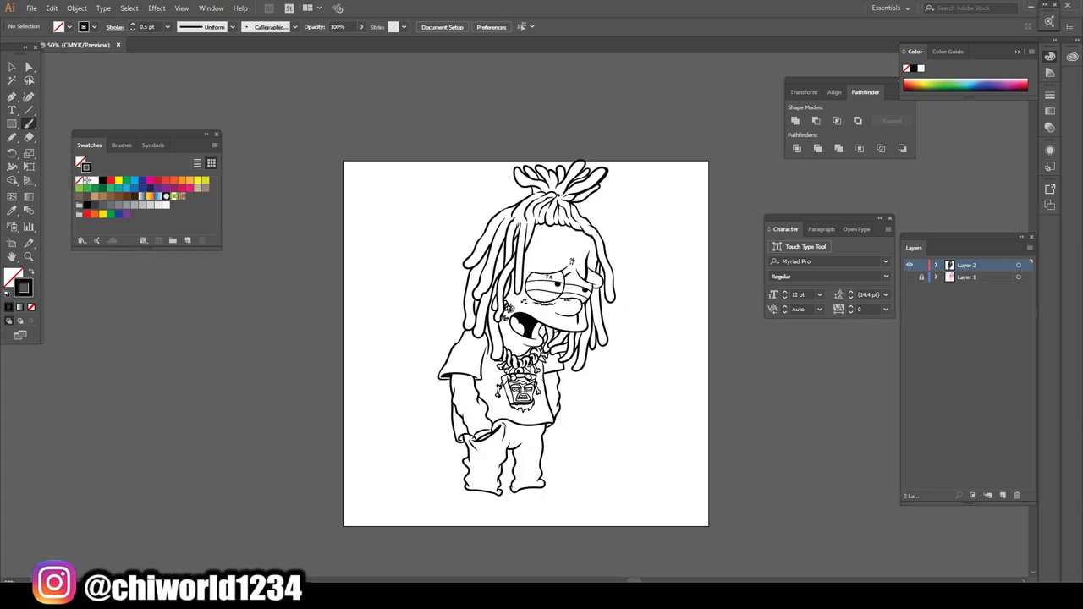
key(ctrl+plus)
key(ctrl+plus)
key(ctrl+plus)
key(ctrl+plus)
key(ctrl+plus)
key(ctrl+plus)
mouse_move(463, 441)
mouse_down()
mouse_move(399, 430)
mouse_move(433, 435)
mouse_up()
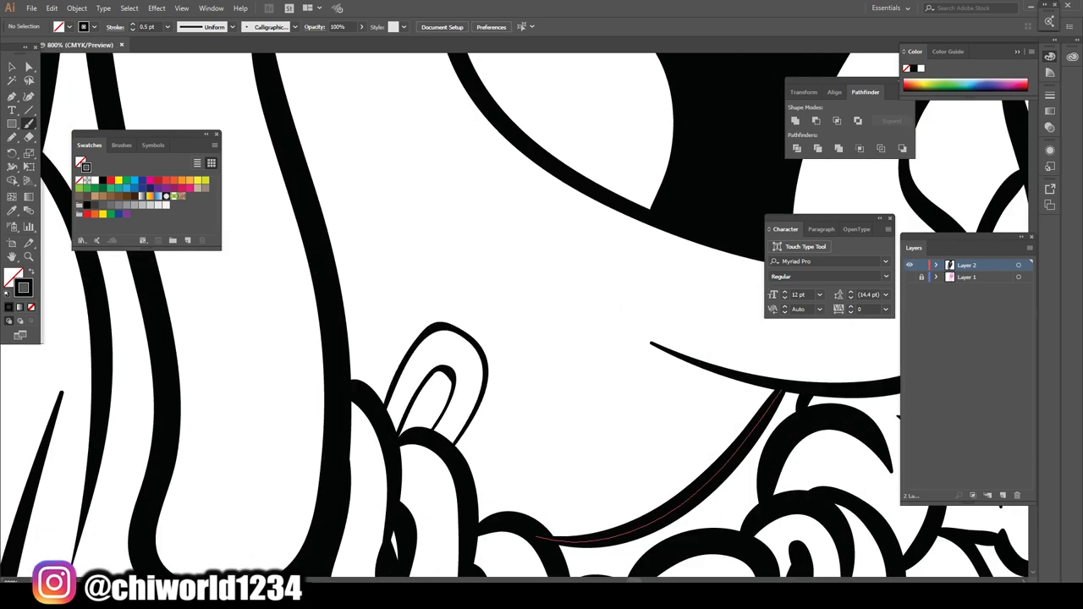
drag(393, 376, 369, 380)
mouse_move(533, 446)
mouse_down()
mouse_move(506, 482)
mouse_move(599, 470)
mouse_move(518, 490)
mouse_up()
drag(541, 499, 550, 493)
key(ctrl+minus)
key(ctrl+minus)
key(ctrl+minus)
key(ctrl+plus)
key(ctrl+plus)
key(ctrl+plus)
drag(571, 416, 498, 498)
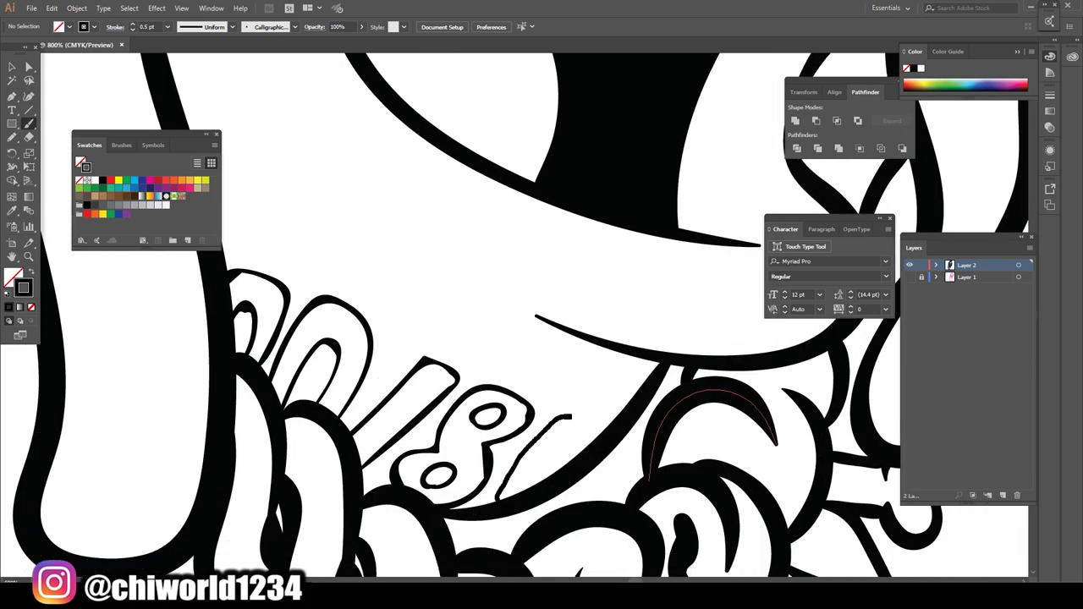
key(ctrl+0)
scroll(542, 305, down, 2)
key(ctrl+plus)
key(ctrl+plus)
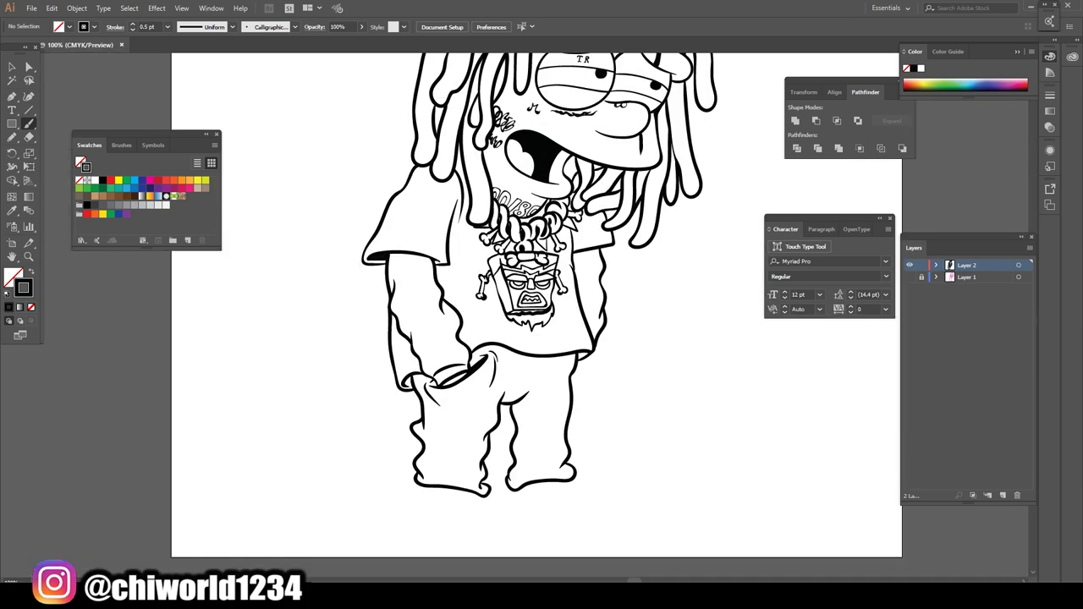
key(ctrl+plus)
Undo a misplaced sandal arc and set the brush stroke weight to 0.75 pt.
scroll(482, 488, up, 2)
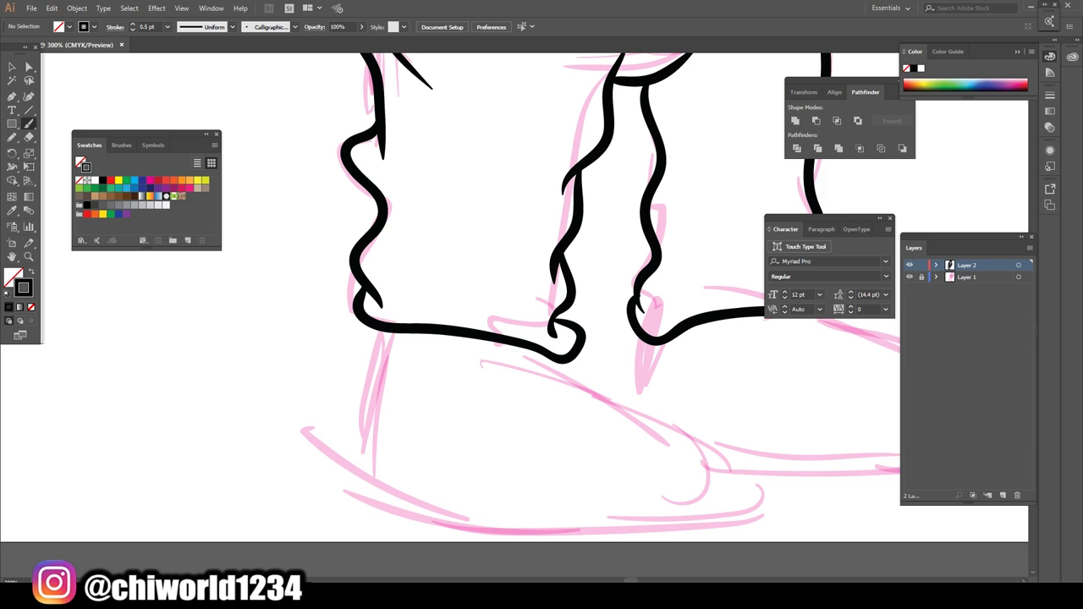
scroll(514, 296, down, 2)
drag(513, 291, 469, 404)
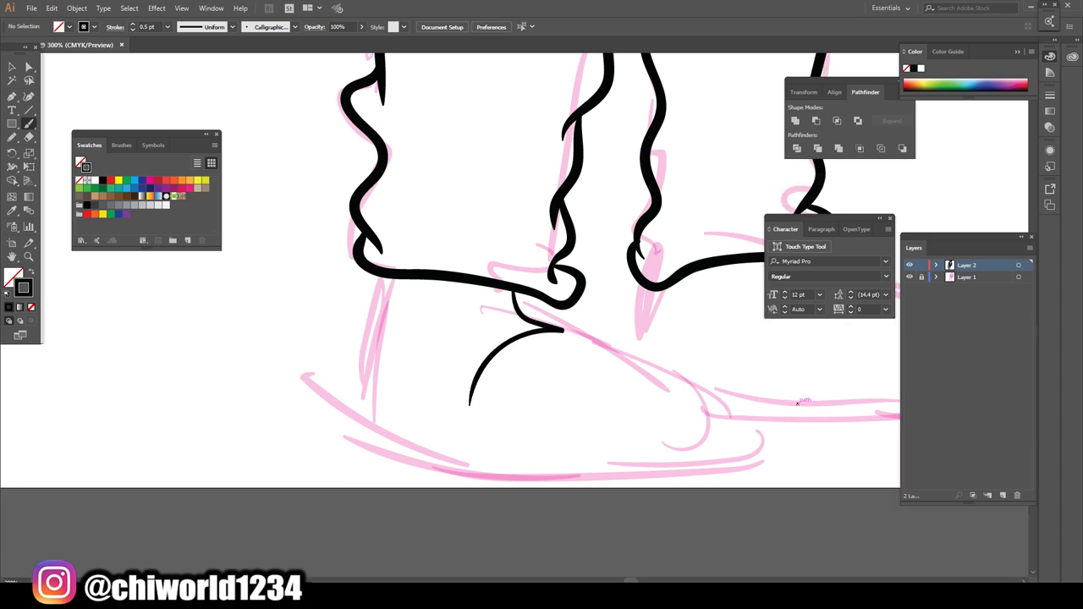
key(ctrl+z)
click(166, 27)
click(182, 67)
Ink the left sandal's front straps, toe outline and side.
drag(572, 453, 626, 351)
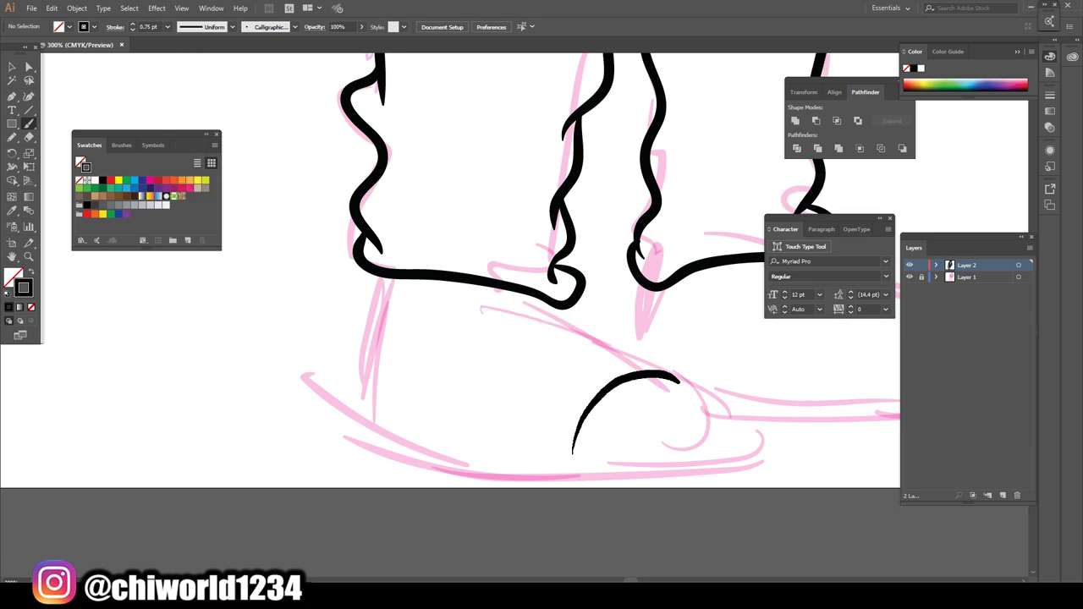
mouse_move(700, 395)
mouse_down()
mouse_move(512, 447)
mouse_move(579, 457)
mouse_up()
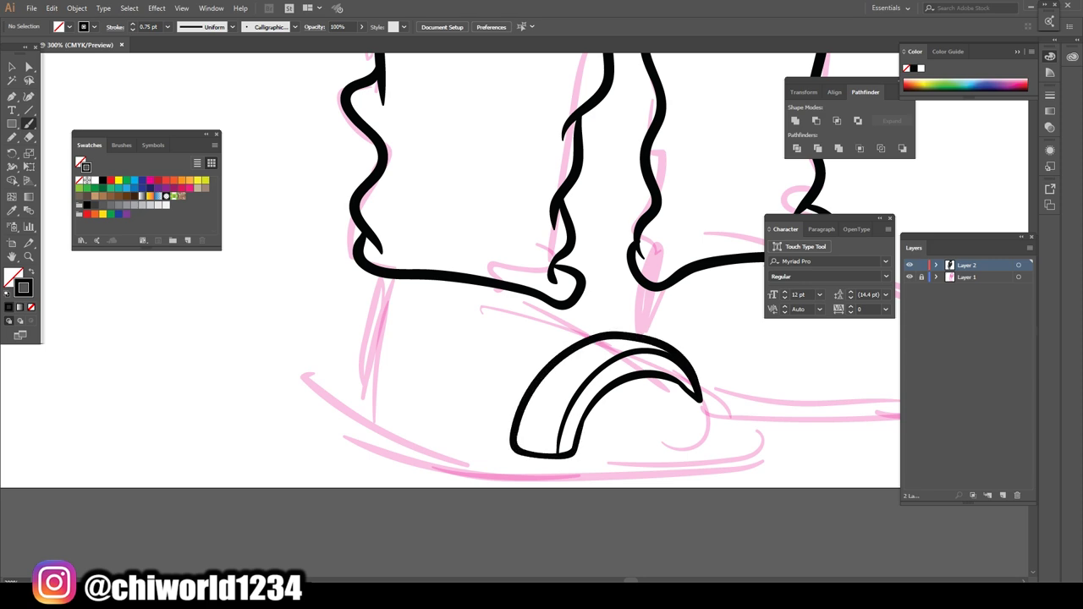
mouse_move(572, 343)
mouse_down()
mouse_move(466, 438)
mouse_move(615, 332)
mouse_up()
mouse_move(538, 304)
mouse_down()
mouse_move(624, 331)
mouse_move(482, 441)
mouse_up()
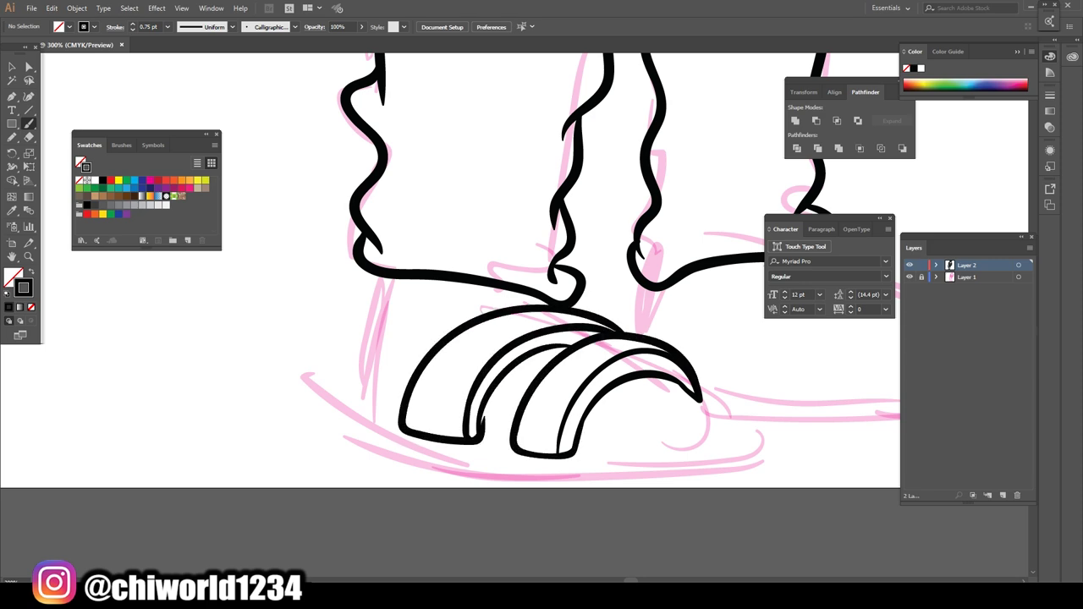
drag(704, 409, 577, 455)
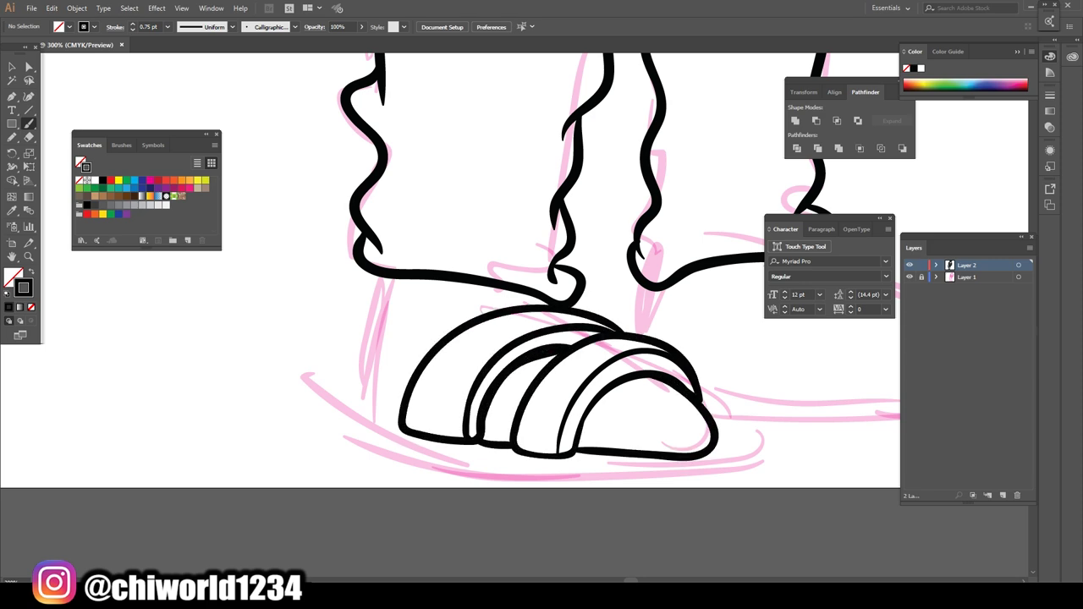
drag(381, 279, 398, 430)
drag(430, 329, 500, 307)
Draw the thick sole lines under the left sandal.
key(ctrl+minus)
key(ctrl+plus)
scroll(542, 338, down, 1)
mouse_move(717, 413)
mouse_down()
mouse_move(557, 417)
mouse_move(332, 366)
mouse_up()
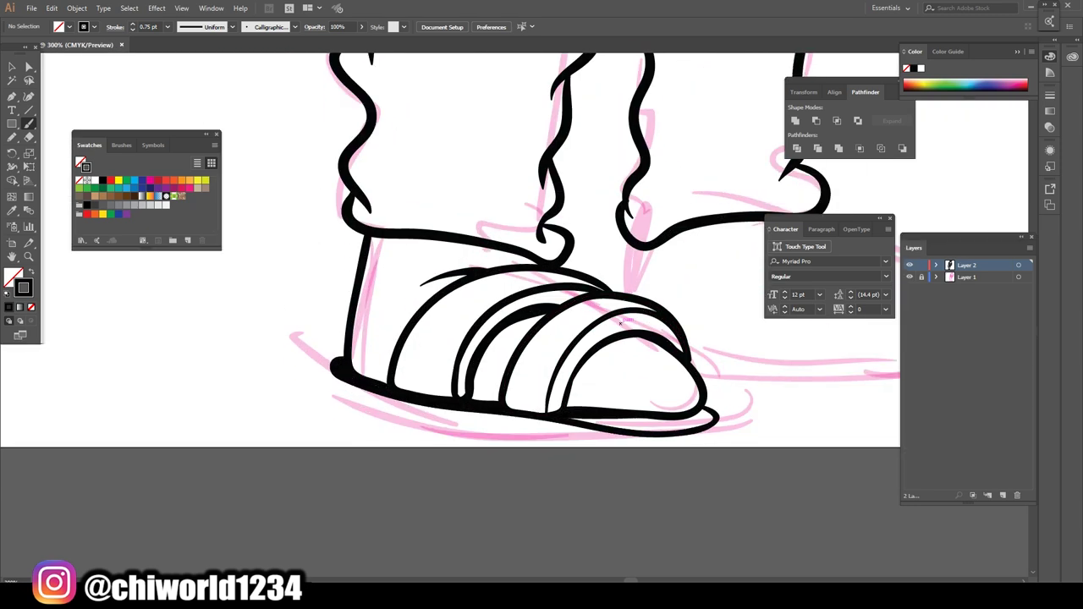
mouse_move(718, 412)
mouse_down()
mouse_move(427, 474)
mouse_move(330, 372)
mouse_up()
key(ctrl+minus)
Ink the right sandal's straps, toe tip and thick sole.
key(ctrl+plus)
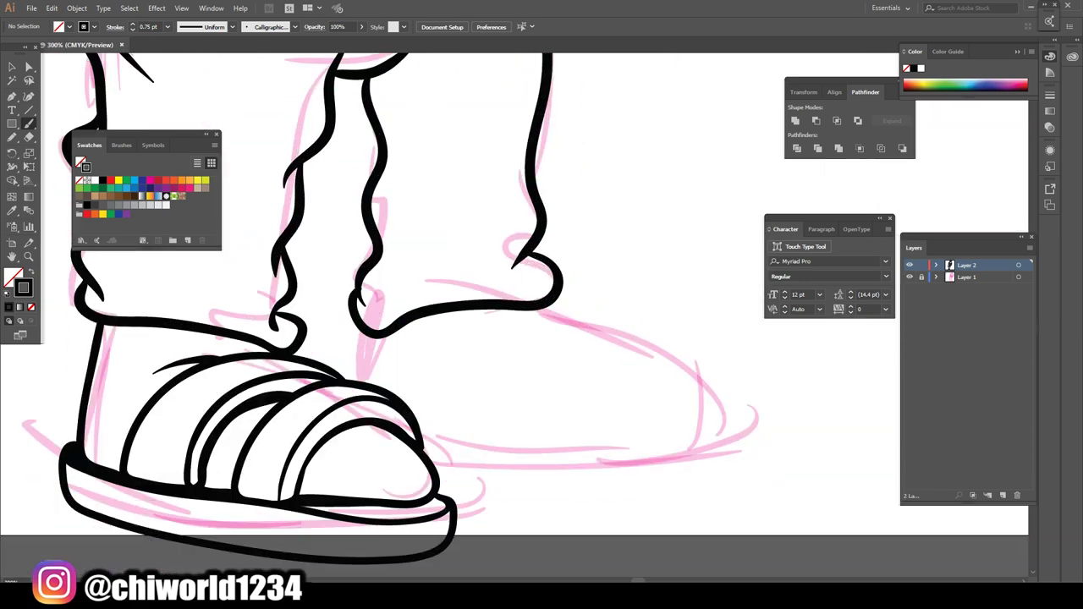
key(ctrl+plus)
drag(653, 290, 650, 453)
drag(459, 464, 568, 269)
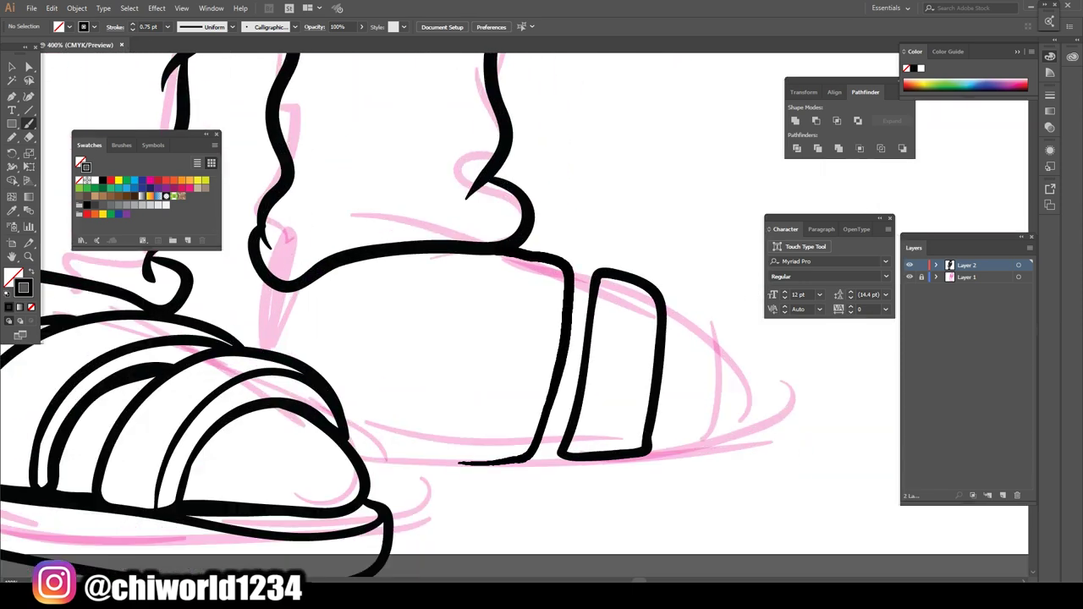
mouse_move(487, 255)
mouse_down()
mouse_move(584, 464)
mouse_move(787, 433)
mouse_move(665, 330)
mouse_up()
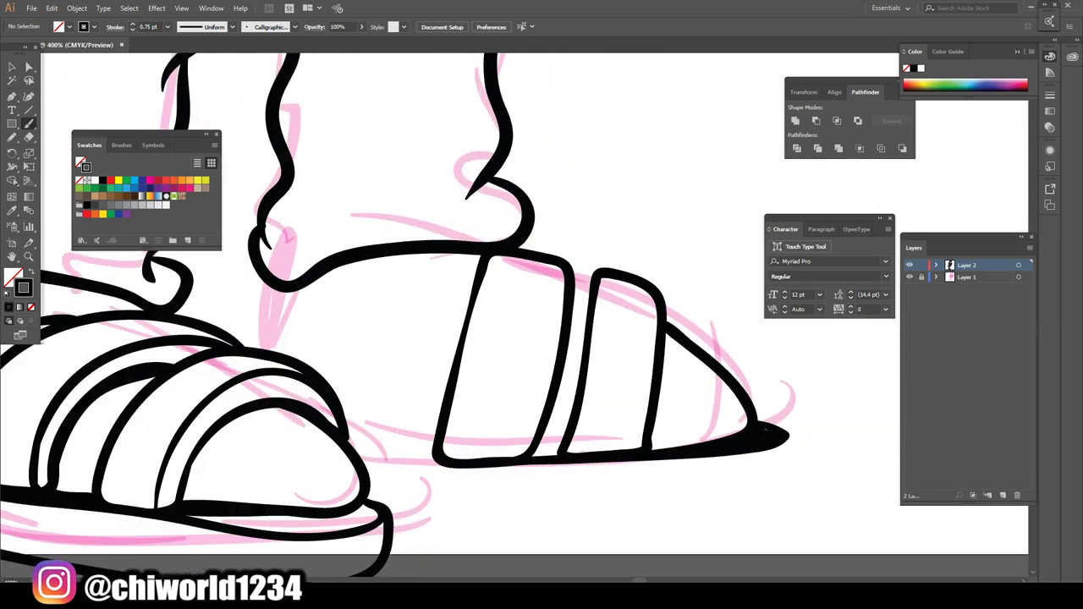
drag(440, 462, 353, 449)
mouse_move(795, 425)
mouse_down()
mouse_move(482, 532)
mouse_move(393, 526)
mouse_up()
key(ctrl+0)
Hide the pink sketch layer and add a fold line on the trouser leg.
click(910, 277)
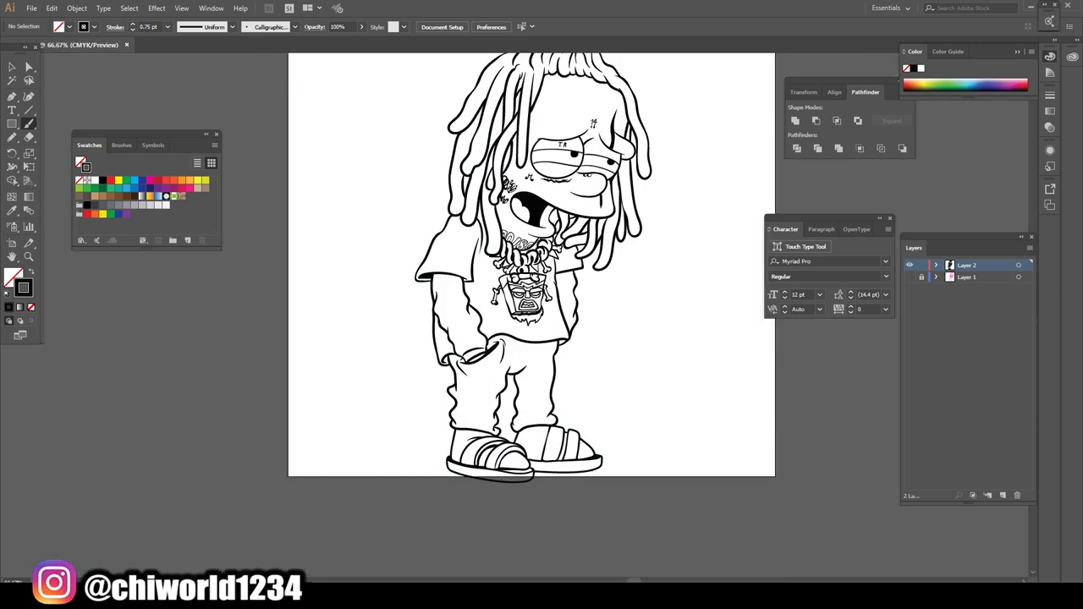
key(ctrl+equal)
key(ctrl+equal)
key(ctrl+equal)
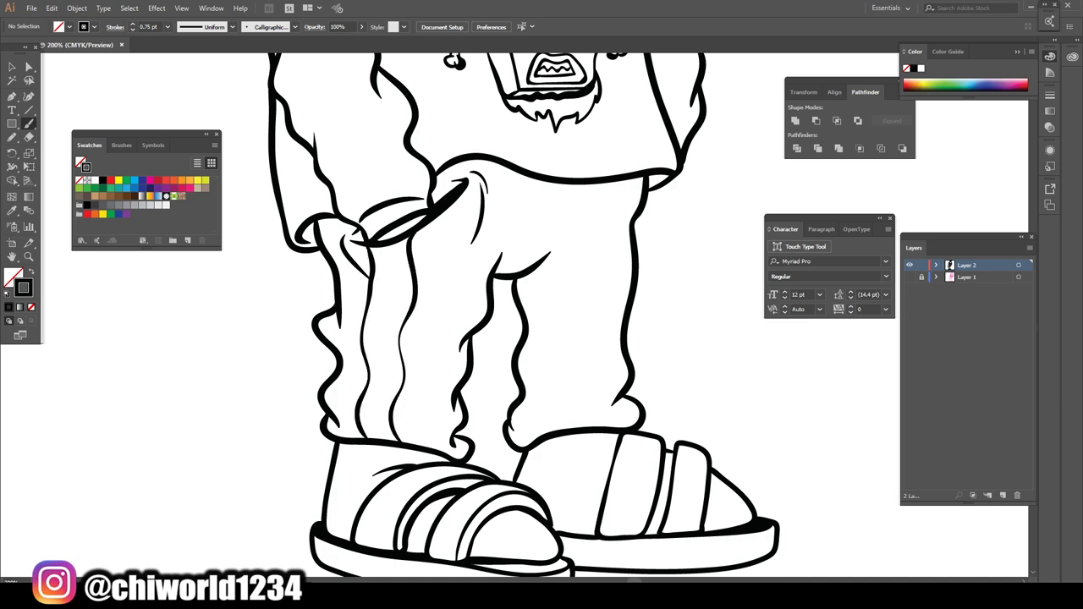
key(ctrl+0)
key(ctrl+equal)
key(ctrl+equal)
key(ctrl+equal)
scroll(482, 315, down, 2)
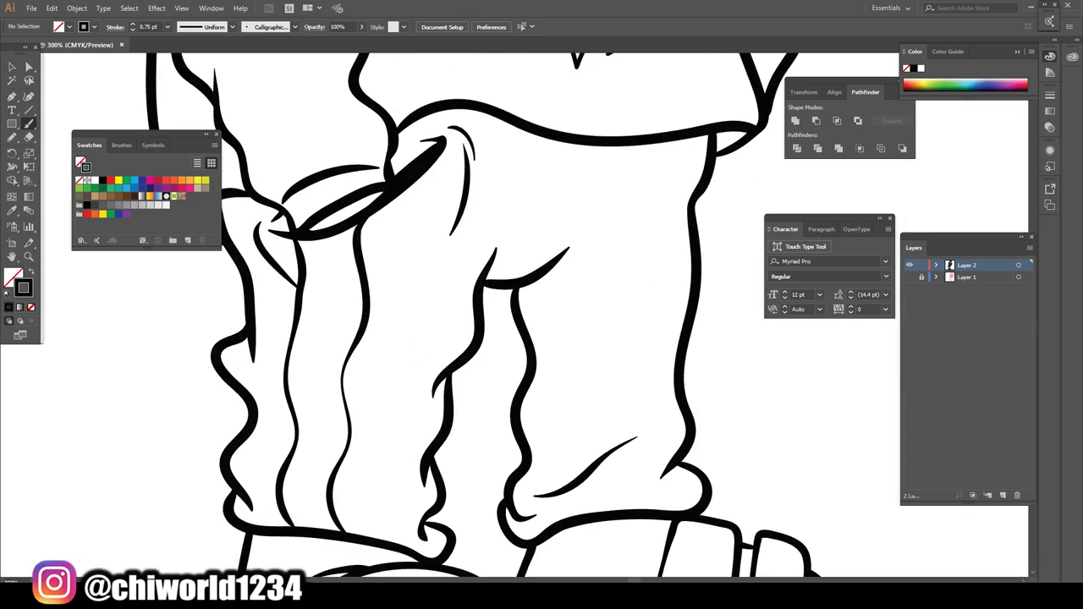
drag(463, 321, 346, 366)
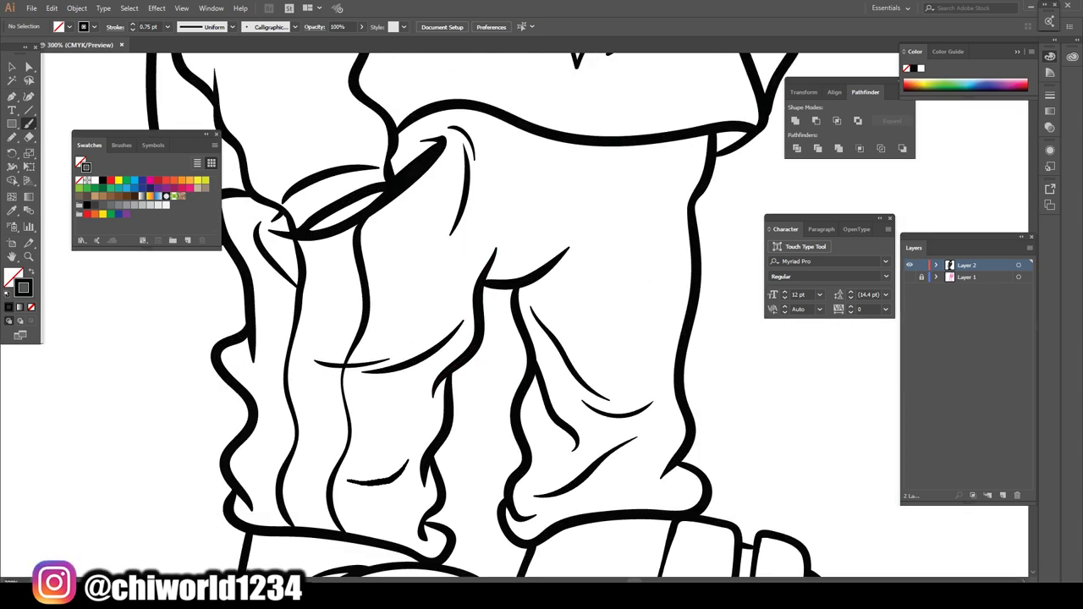
scroll(514, 308, up, 5)
key(ctrl+0)
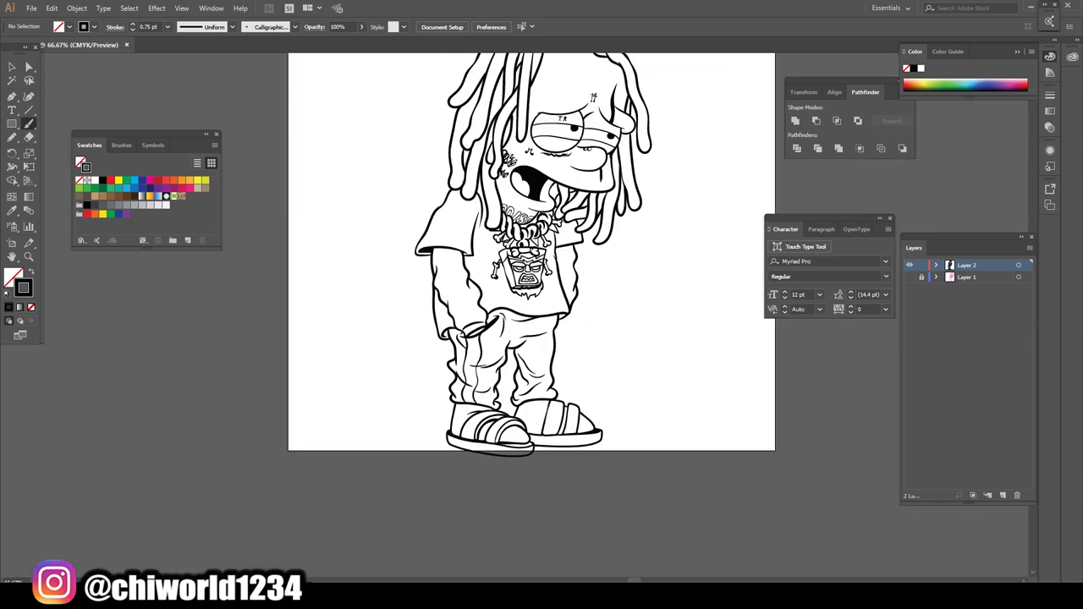
Frame the shirt and pendant, then switch to the Blob Brush (Shift+B).
key(ctrl+equal)
key(ctrl+equal)
key(ctrl+equal)
key(ctrl+0)
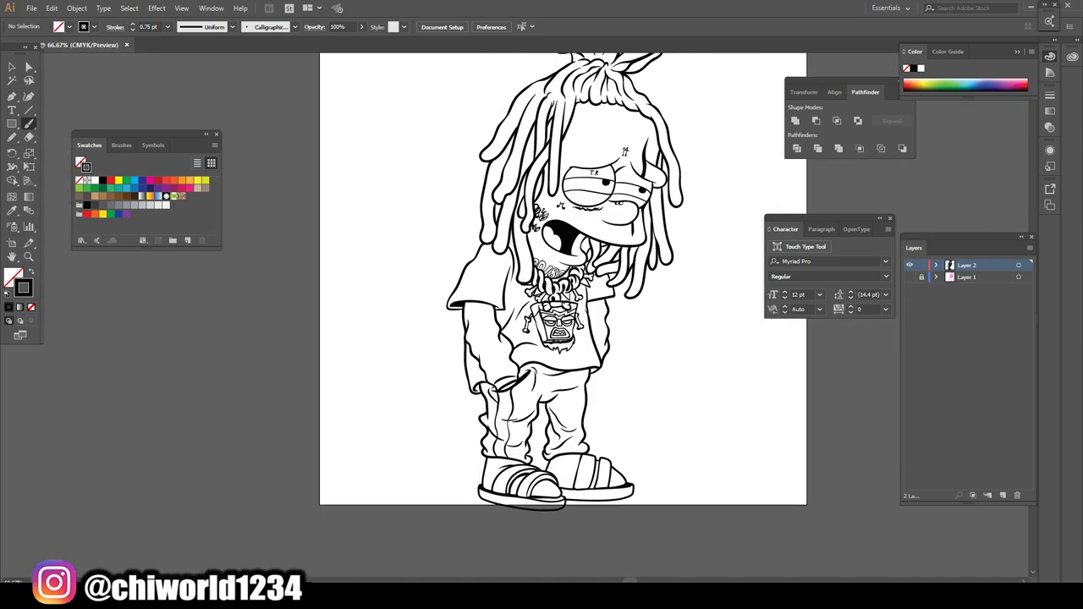
key(ctrl+equal)
key(ctrl+equal)
key(ctrl+equal)
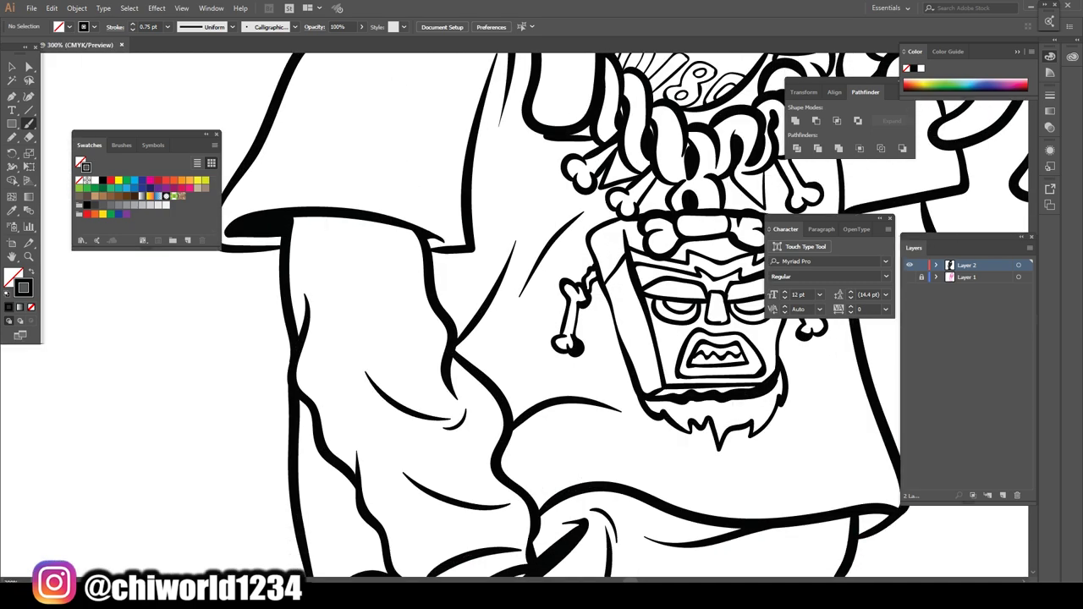
key(ctrl+0)
key(ctrl+equal)
key(ctrl+equal)
key(ctrl+equal)
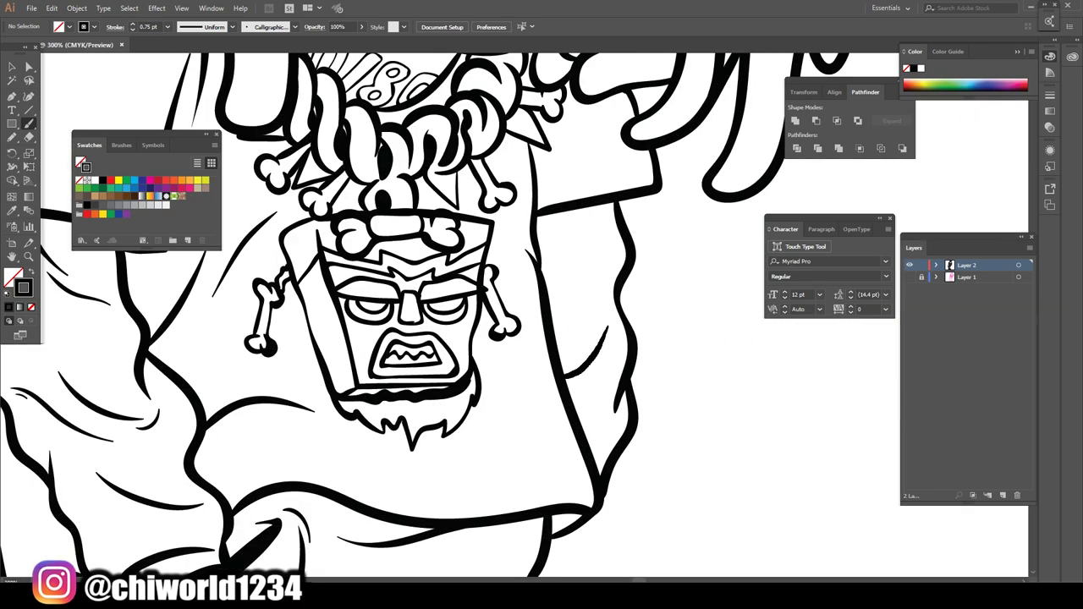
key(ctrl+0)
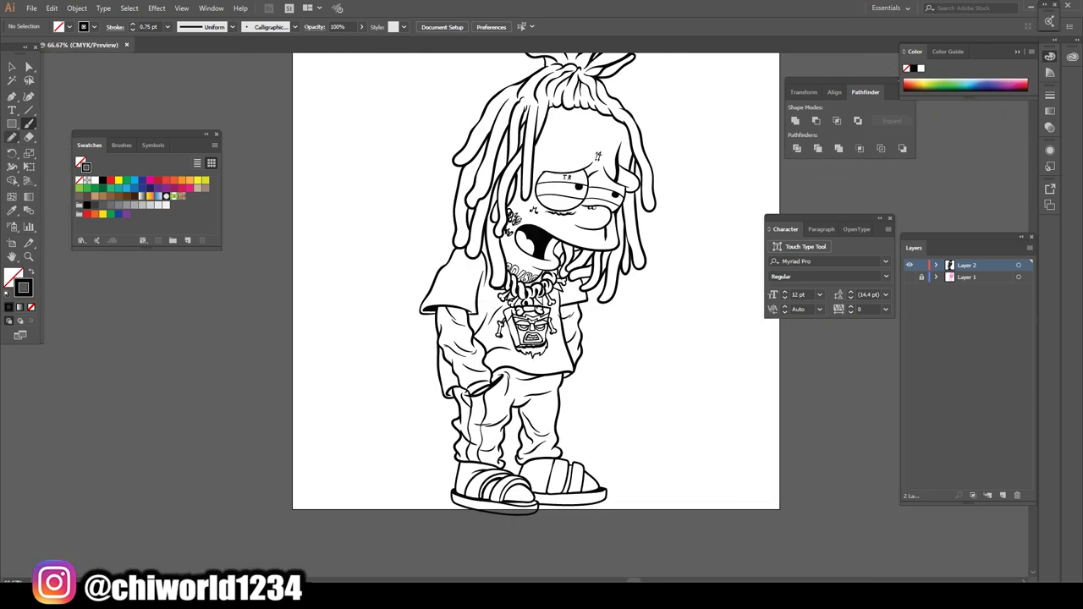
key(shift+b)
Paint a solid black shadow under the collar and review the shirt hem area.
key(ctrl+equal)
key(ctrl+equal)
key(ctrl+equal)
drag(270, 411, 631, 451)
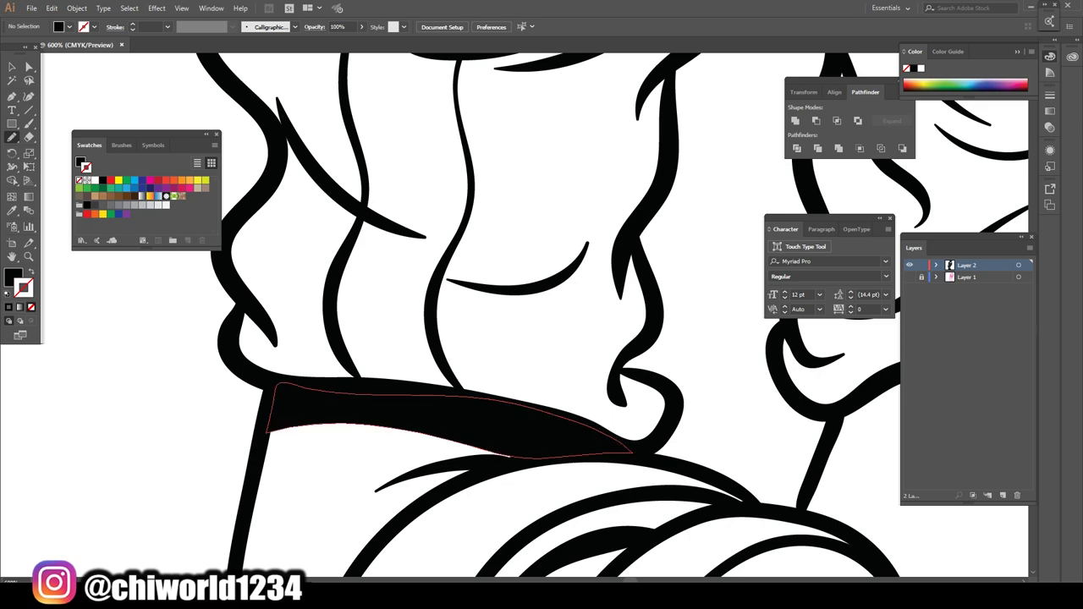
scroll(515, 313, right, 5)
key(ctrl+0)
key(ctrl+equal)
key(ctrl+equal)
key(ctrl+equal)
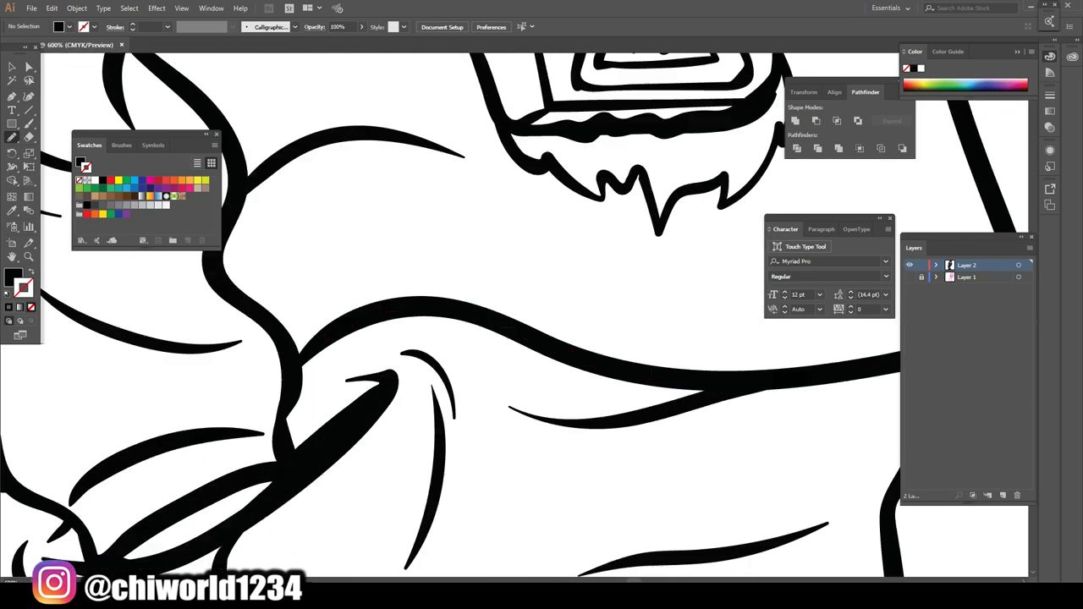
key(ctrl+equal)
key(ctrl+equal)
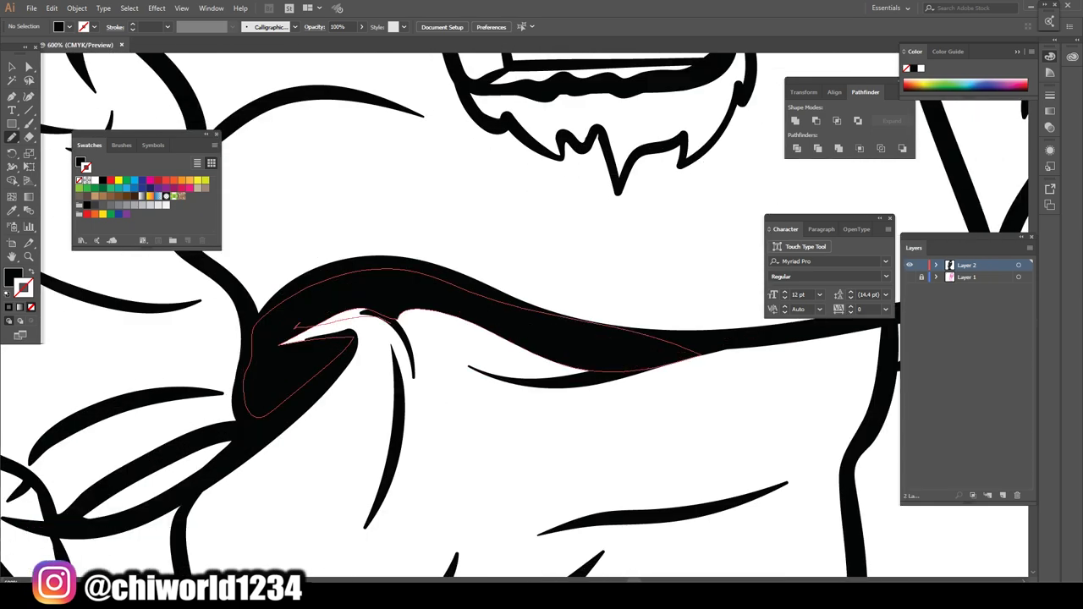
key(ctrl+minus)
key(ctrl+minus)
key(ctrl+minus)
key(ctrl+equal)
key(ctrl+equal)
key(ctrl+equal)
key(ctrl+minus)
key(ctrl+minus)
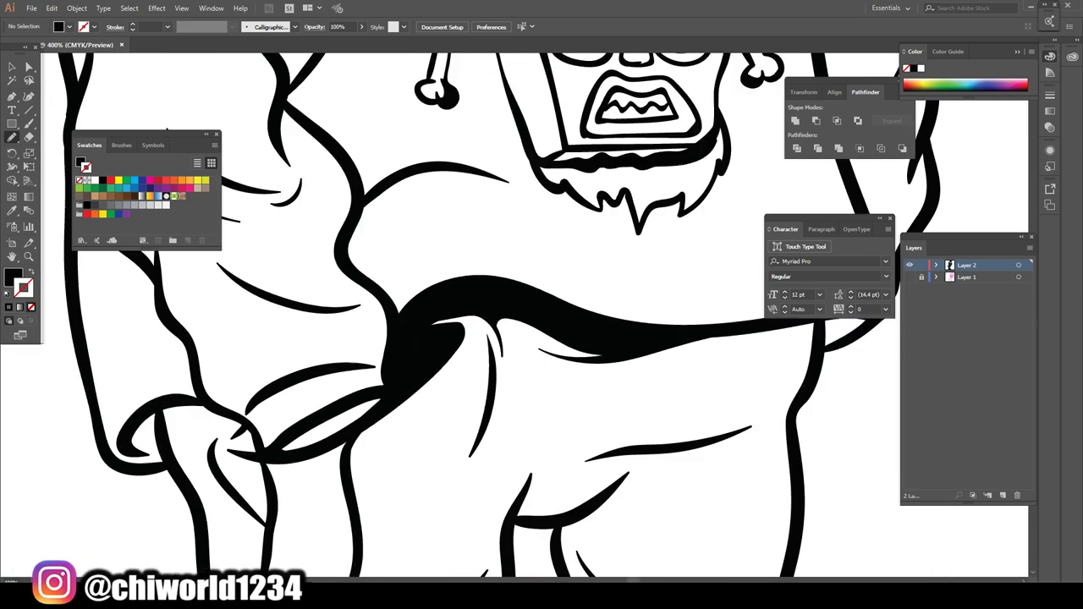
key(ctrl+equal)
key(ctrl+equal)
key(ctrl+equal)
key(ctrl+0)
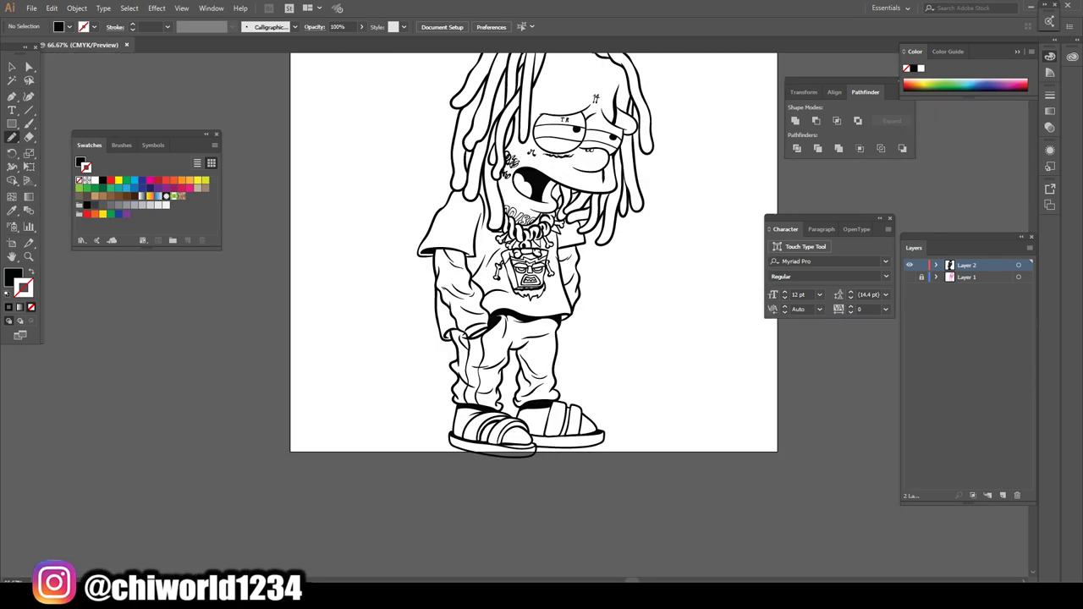
key(ctrl+equal)
key(ctrl+equal)
key(ctrl+equal)
key(ctrl+0)
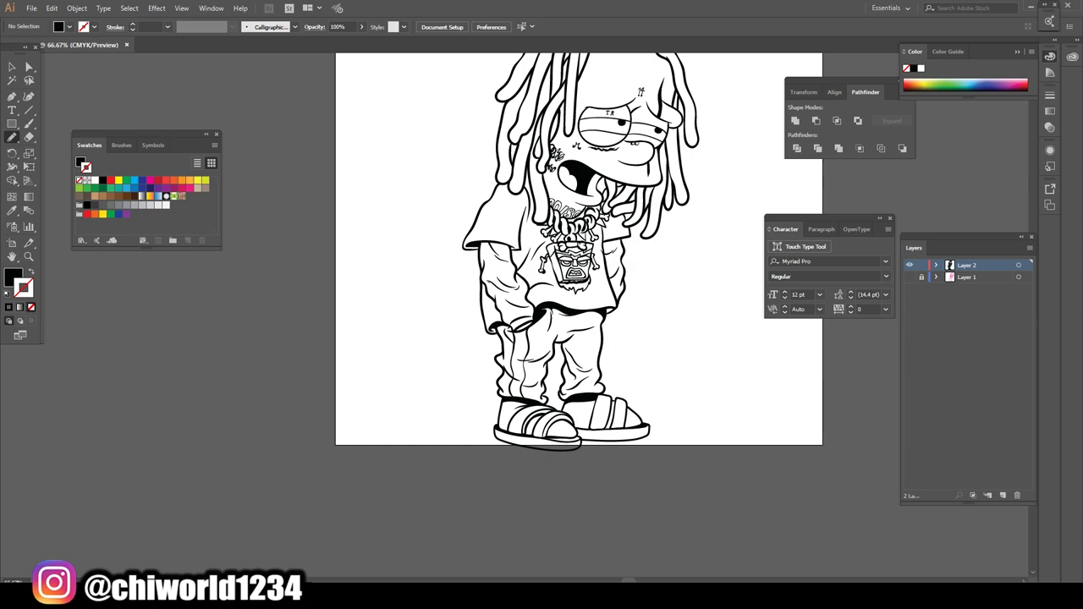
key(ctrl+equal)
key(ctrl+equal)
key(ctrl+equal)
key(ctrl+equal)
key(ctrl+equal)
key(ctrl+equal)
key(ctrl+equal)
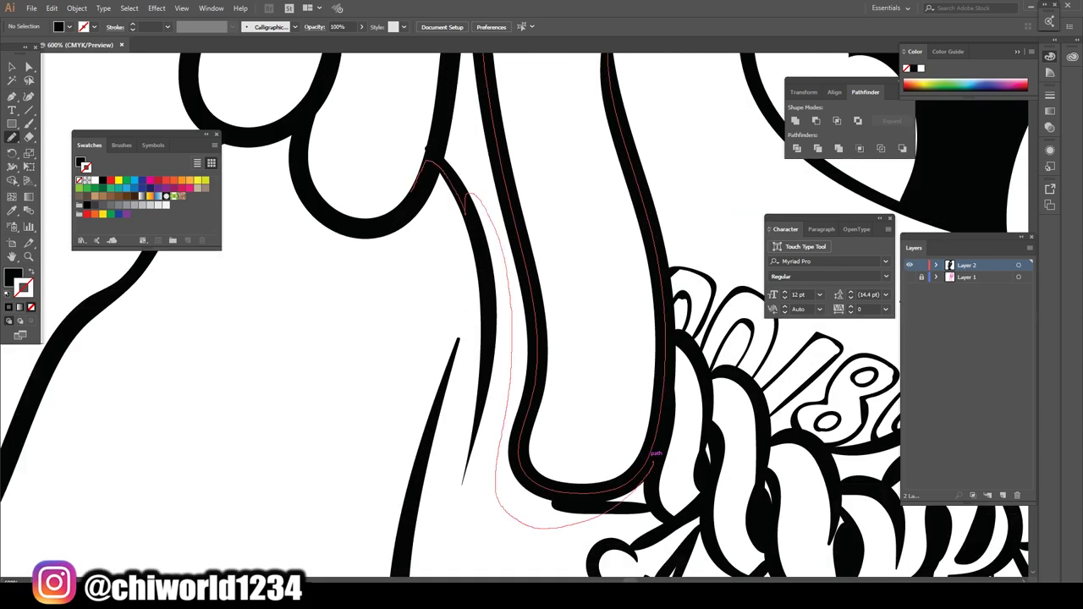
key(ctrl+minus)
key(ctrl+minus)
key(ctrl+minus)
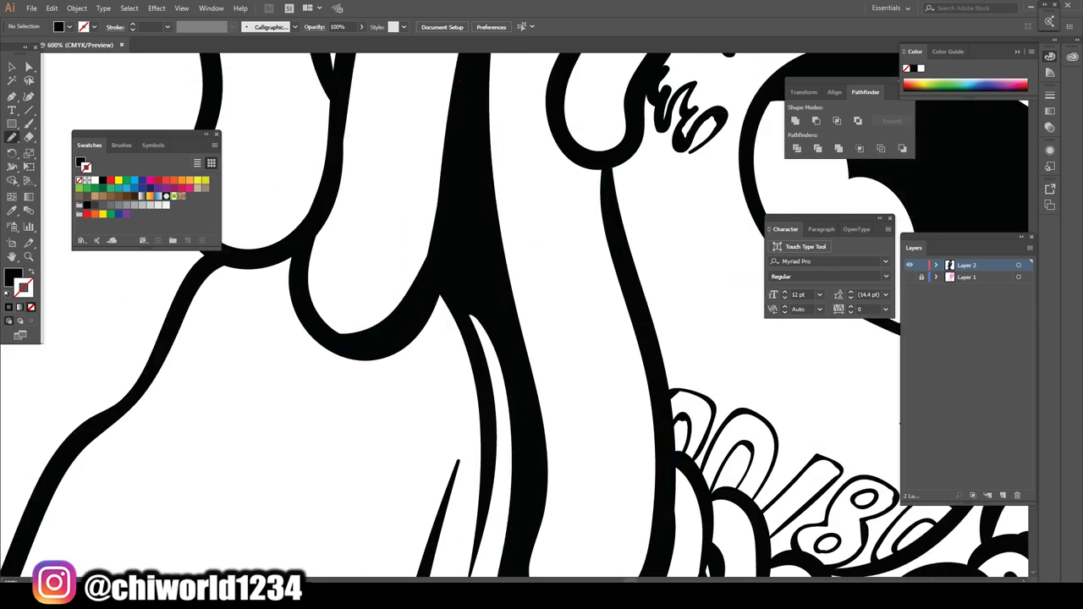
key(ctrl+minus)
key(ctrl+minus)
key(ctrl+minus)
Paint a black shadow beside the hair strand by the neck.
key(ctrl+equal)
key(ctrl+equal)
key(ctrl+equal)
key(ctrl+equal)
key(ctrl+equal)
key(ctrl+equal)
drag(651, 359, 388, 377)
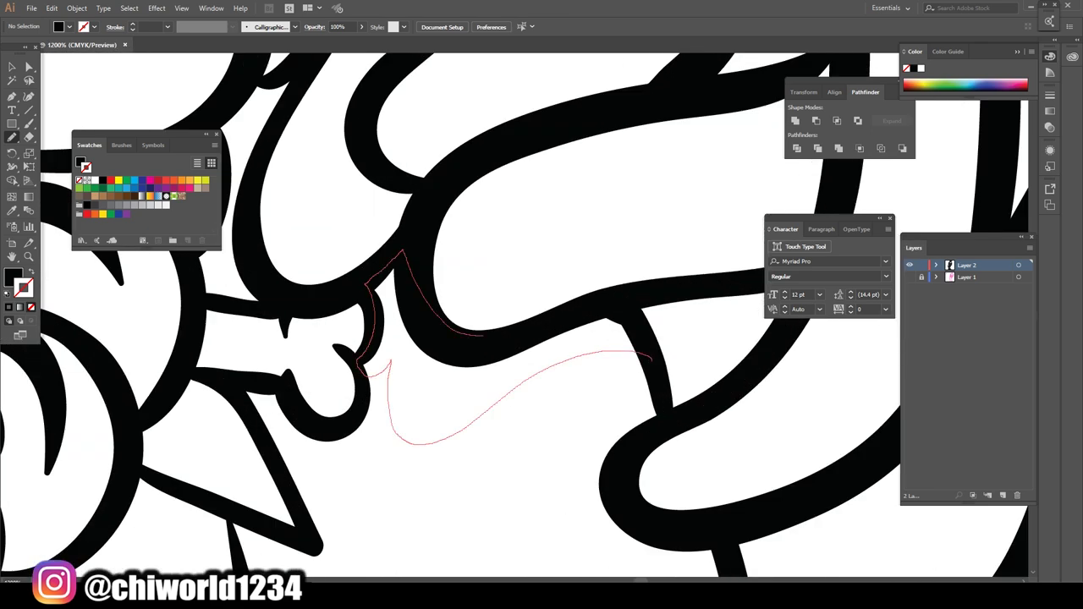
key(ctrl+minus)
key(ctrl+minus)
key(ctrl+minus)
key(ctrl+equal)
key(ctrl+equal)
key(ctrl+equal)
key(ctrl+minus)
key(ctrl+minus)
key(ctrl+minus)
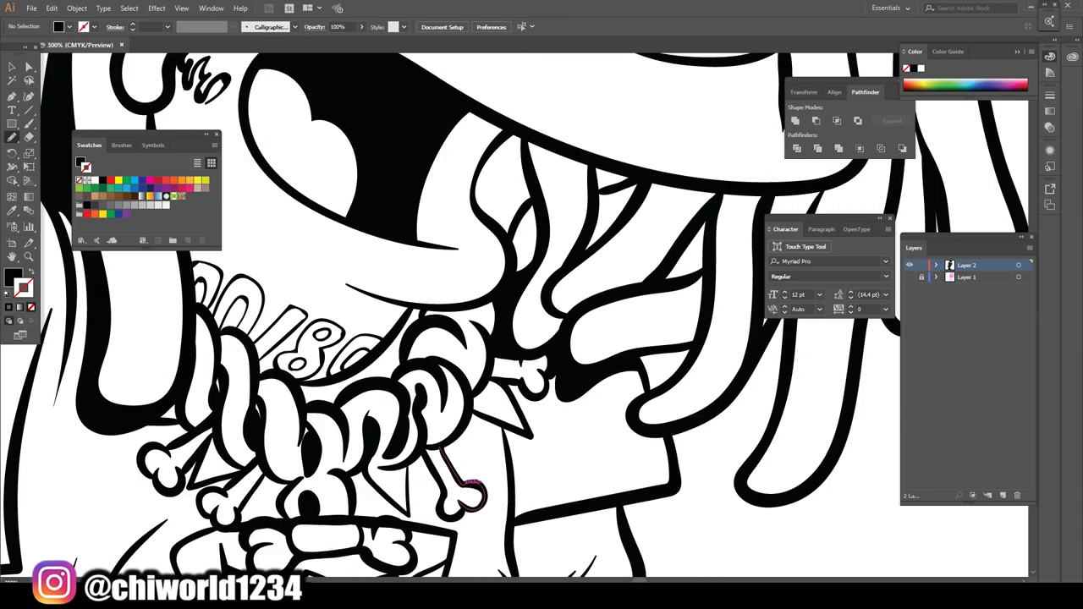
key(ctrl+minus)
key(ctrl+minus)
key(ctrl+minus)
Paint black shadows along the sleeve fold and under the sleeve.
key(ctrl+equal)
key(ctrl+equal)
key(ctrl+equal)
key(ctrl+equal)
key(ctrl+equal)
key(ctrl+equal)
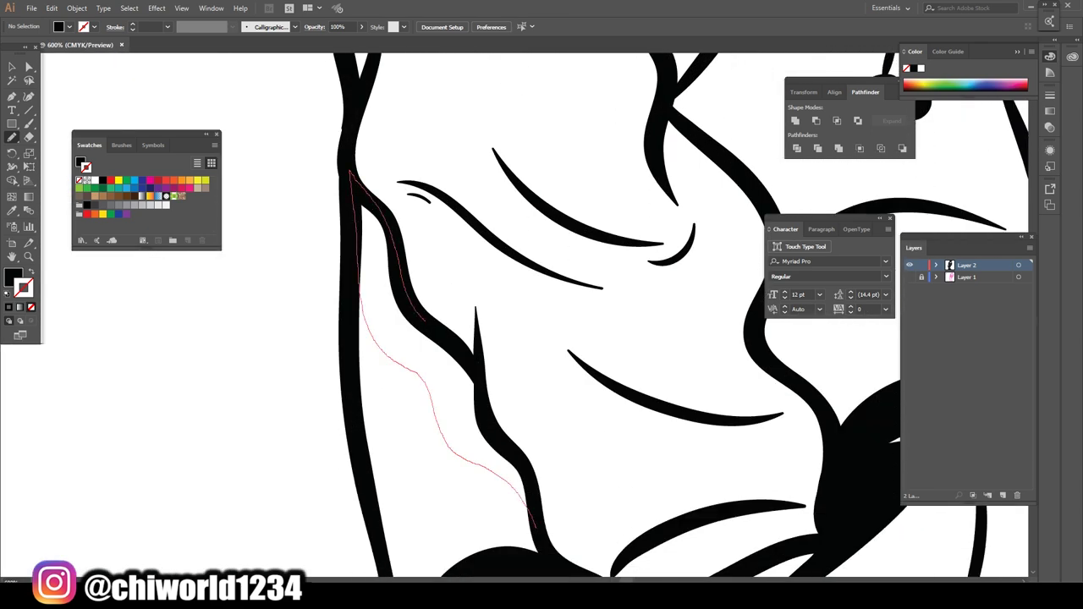
drag(535, 528, 534, 528)
key(ctrl+minus)
key(ctrl+minus)
key(ctrl+minus)
key(ctrl+equal)
key(ctrl+equal)
key(ctrl+equal)
drag(508, 482, 572, 455)
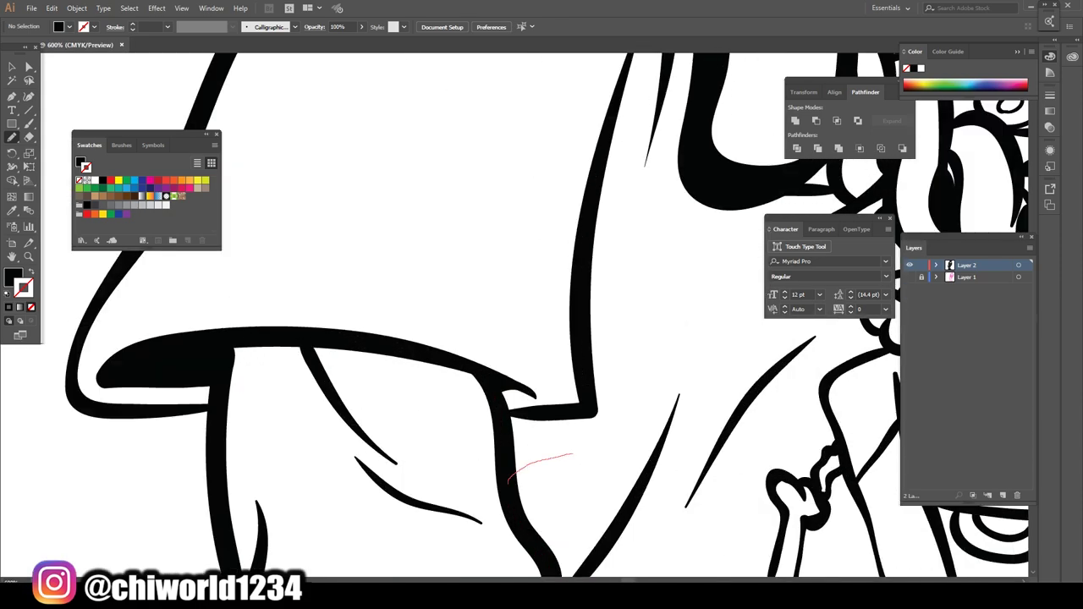
Zoom out to the whole character and select all the artwork.
key(ctrl+minus)
key(ctrl+minus)
key(ctrl+minus)
scroll(542, 313, down, 2)
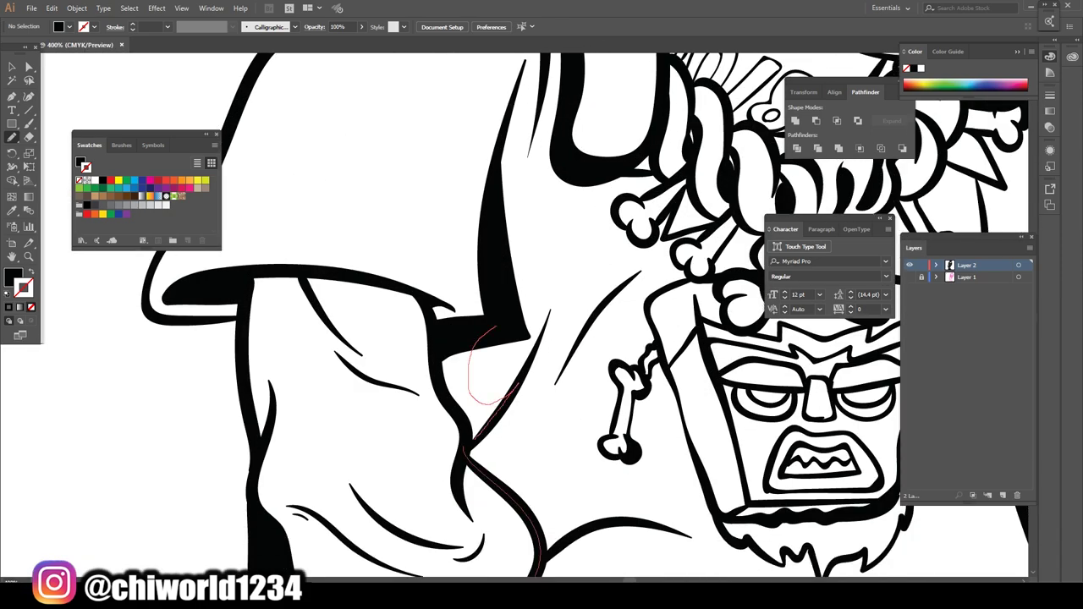
scroll(542, 313, right, 4)
key(ctrl+minus)
key(ctrl+minus)
key(ctrl+minus)
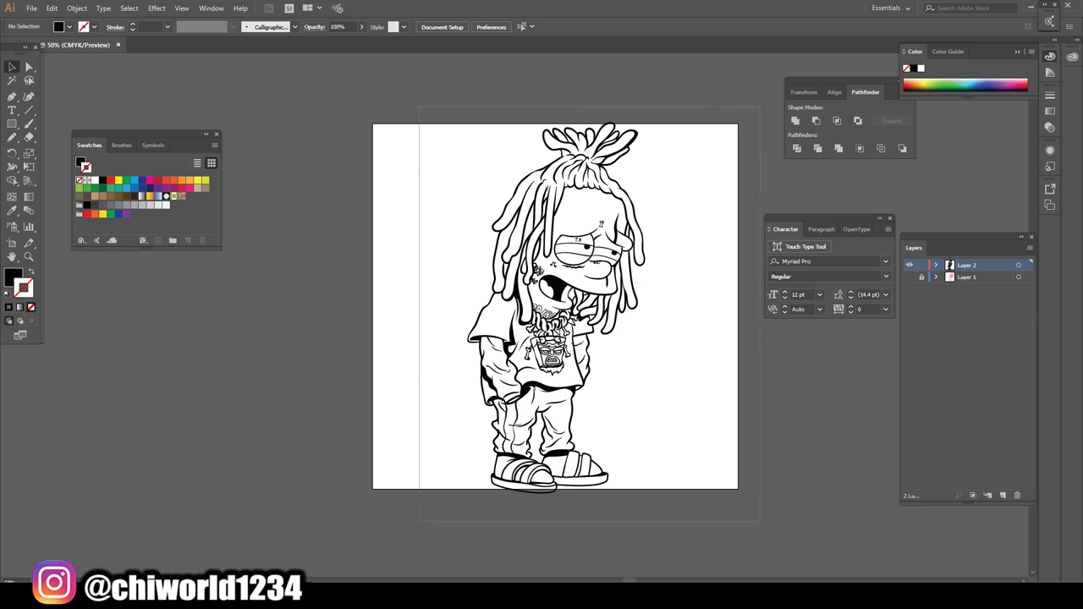
key(ctrl+a)
Expand the artwork's appearance and duplicate the line-art layer as a backup.
click(77, 7)
click(93, 138)
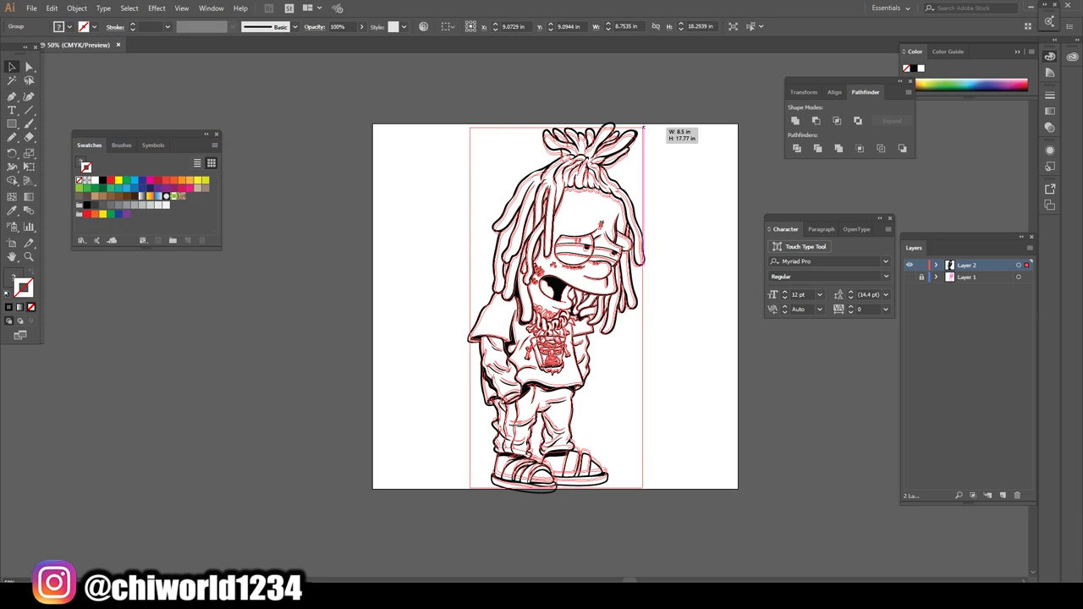
key(ctrl+shift+a)
drag(966, 264, 987, 495)
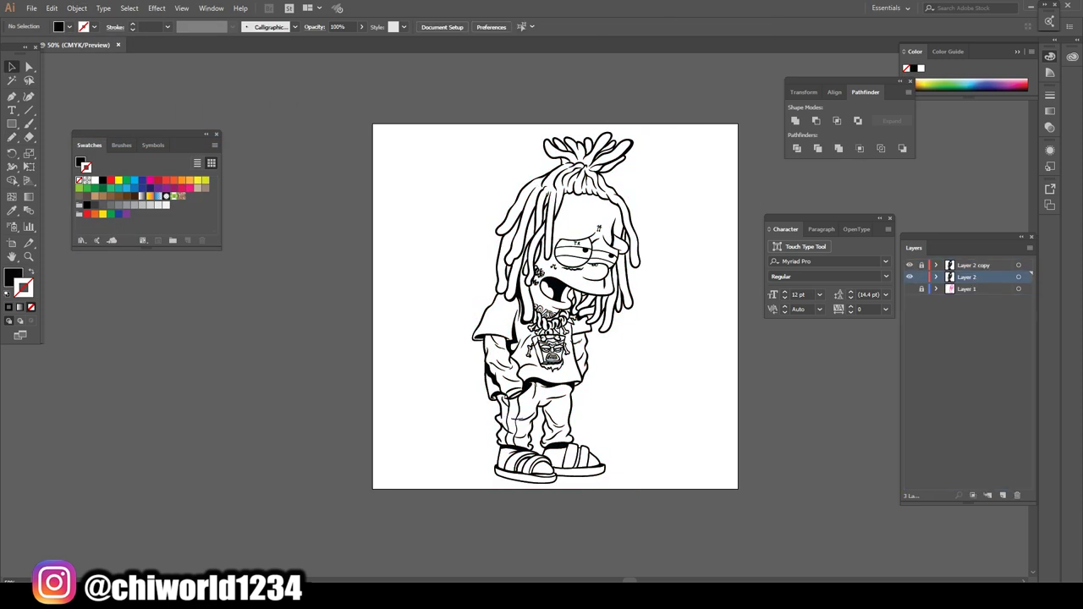
Draw a peach FFBB83 rectangle over the character and send it behind the line art.
double_click(13, 276)
text(FFBB83)
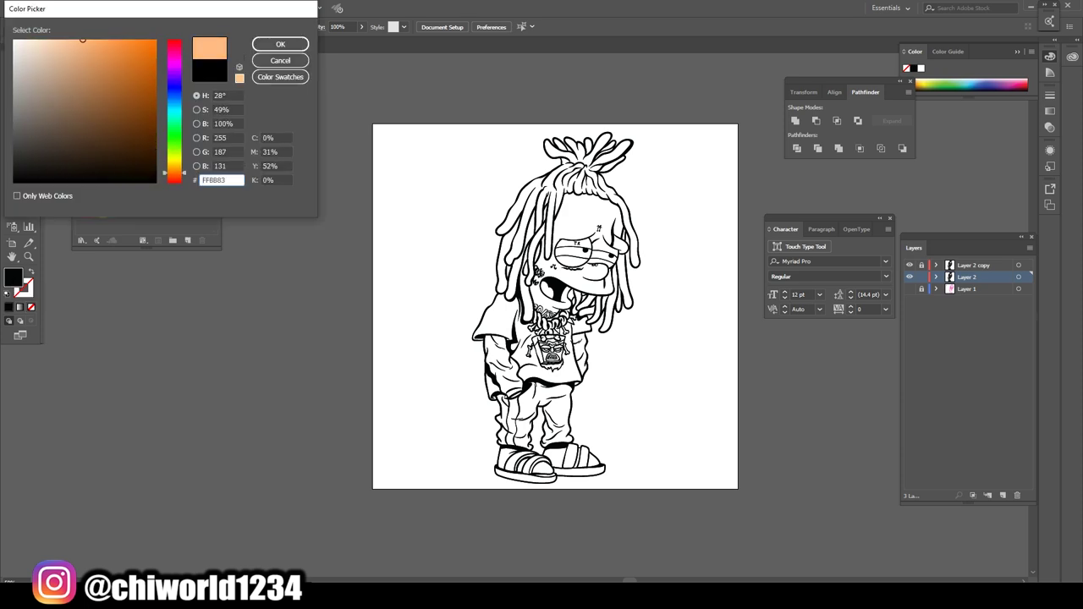
key(Return)
drag(467, 103, 732, 488)
right_click(476, 159)
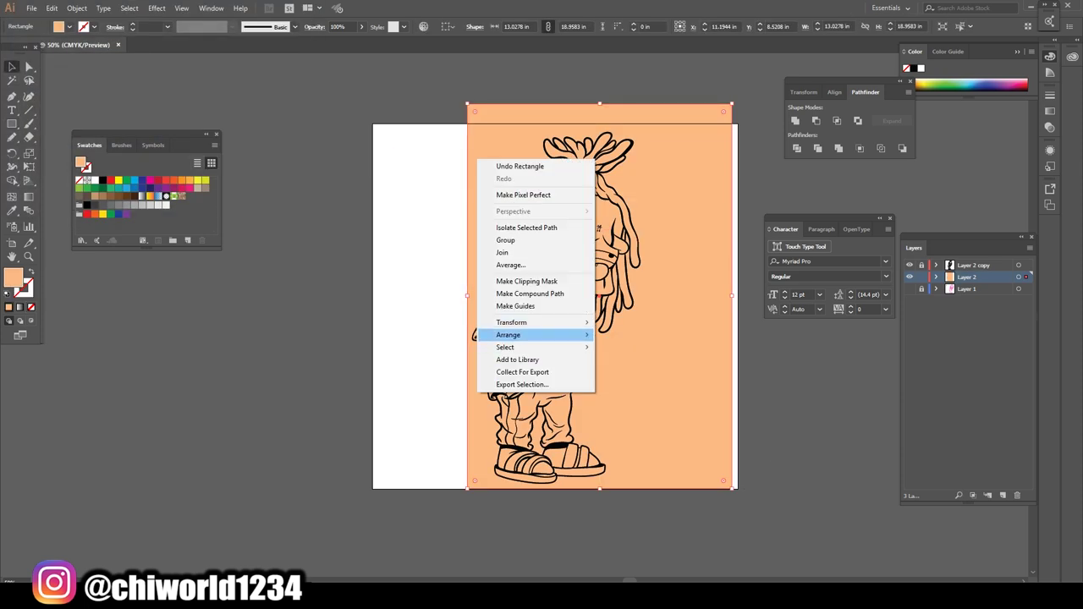
click(643, 372)
Use Recolor Artwork on the isolated character group to apply the peach fill.
double_click(693, 306)
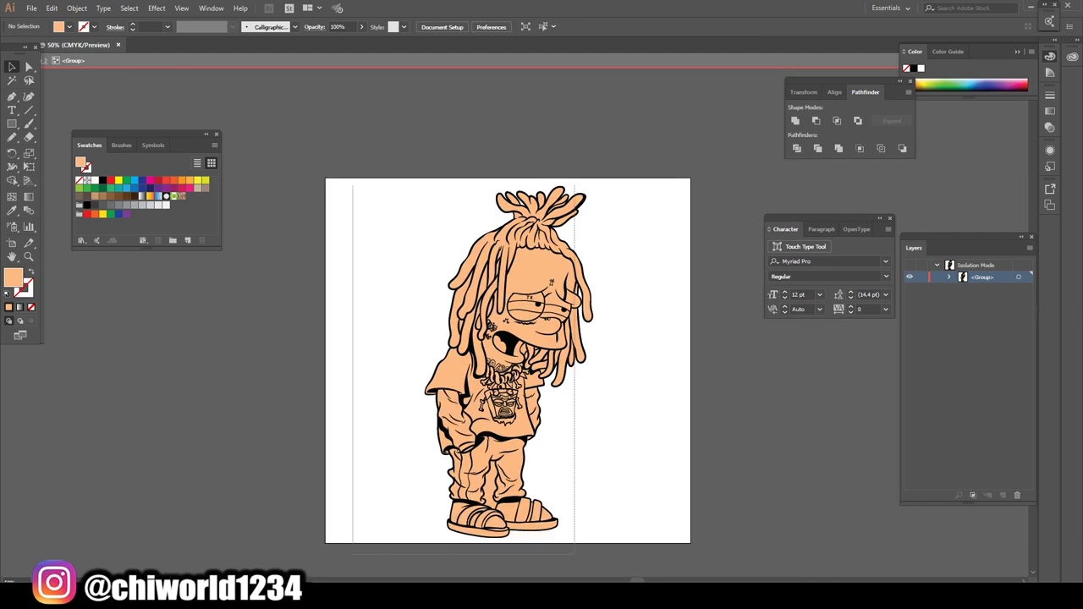
key(ctrl+plus)
click(52, 8)
click(314, 235)
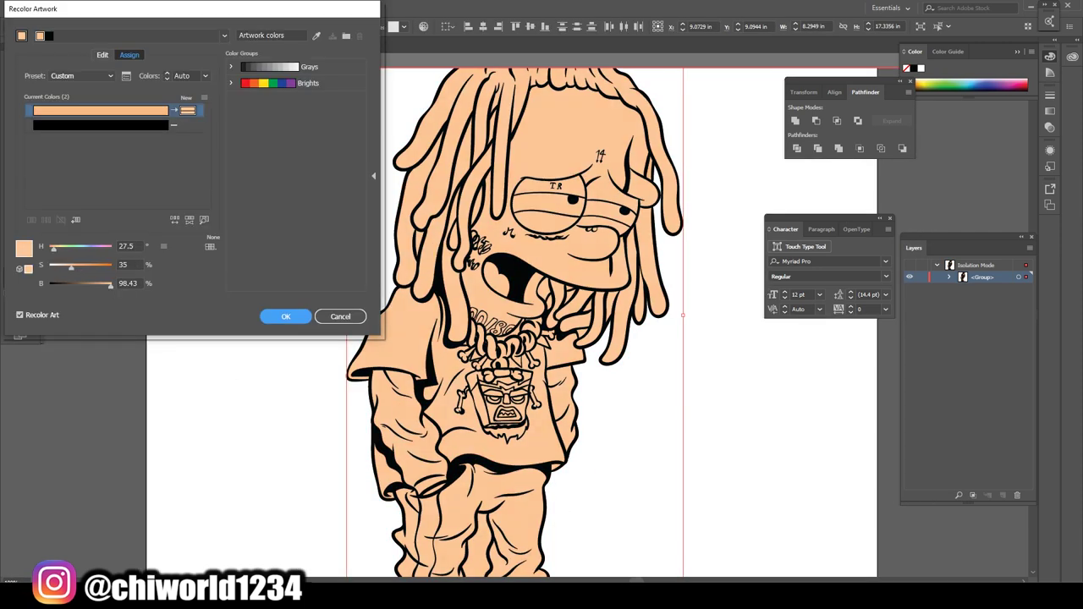
key(Return)
key(Escape)
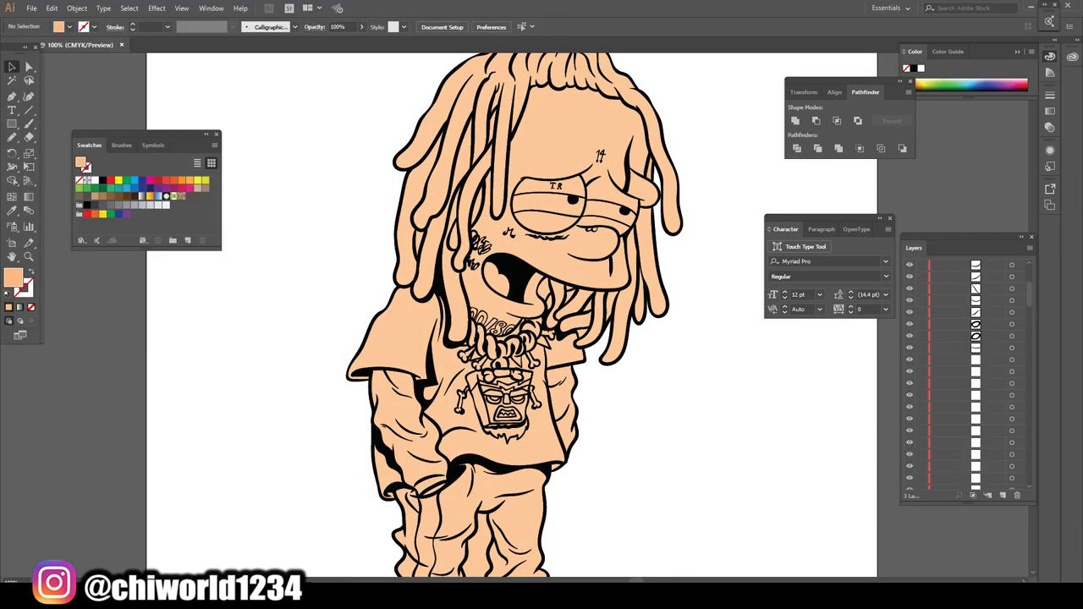
key(ctrl+minus)
Fill the hair group red, including the lower-right dreadlocks.
key(ctrl+plus)
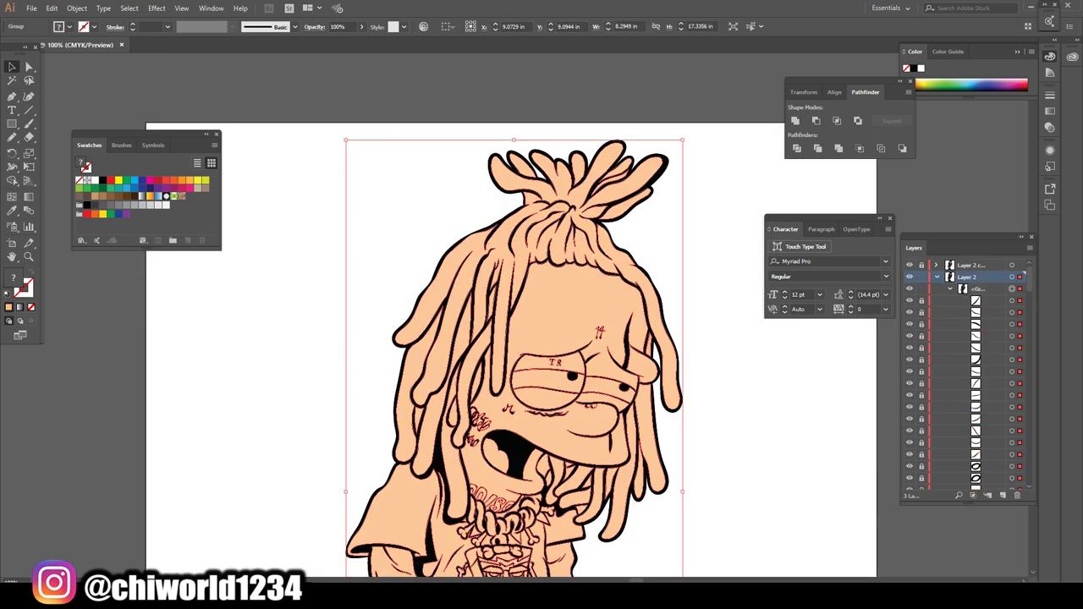
double_click(575, 186)
click(157, 181)
scroll(542, 339, down, 2)
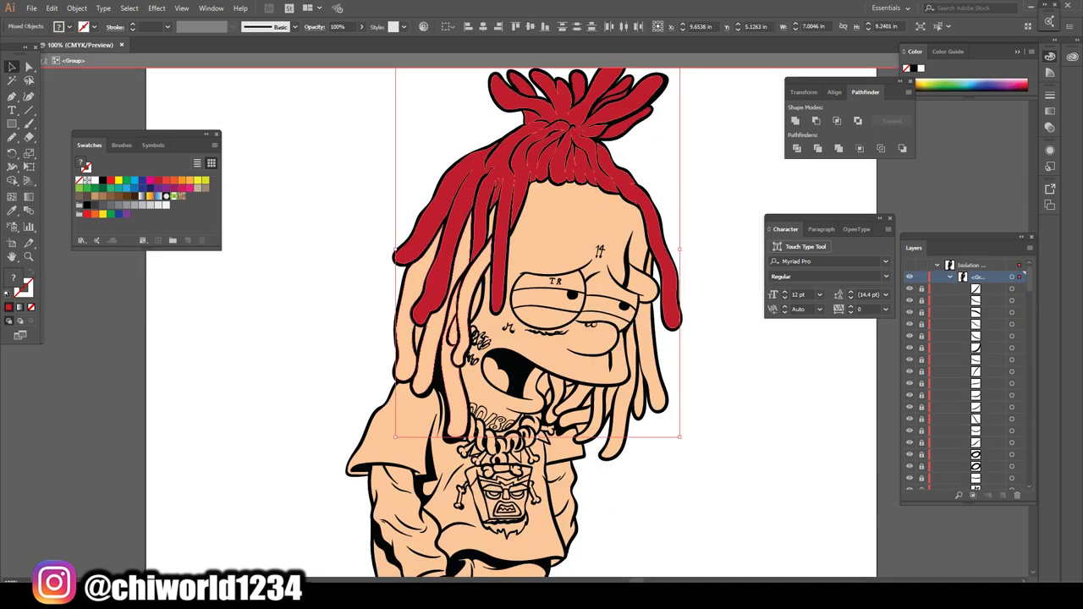
key(ctrl+shift+a)
key(ctrl+plus)
drag(790, 520, 579, 444)
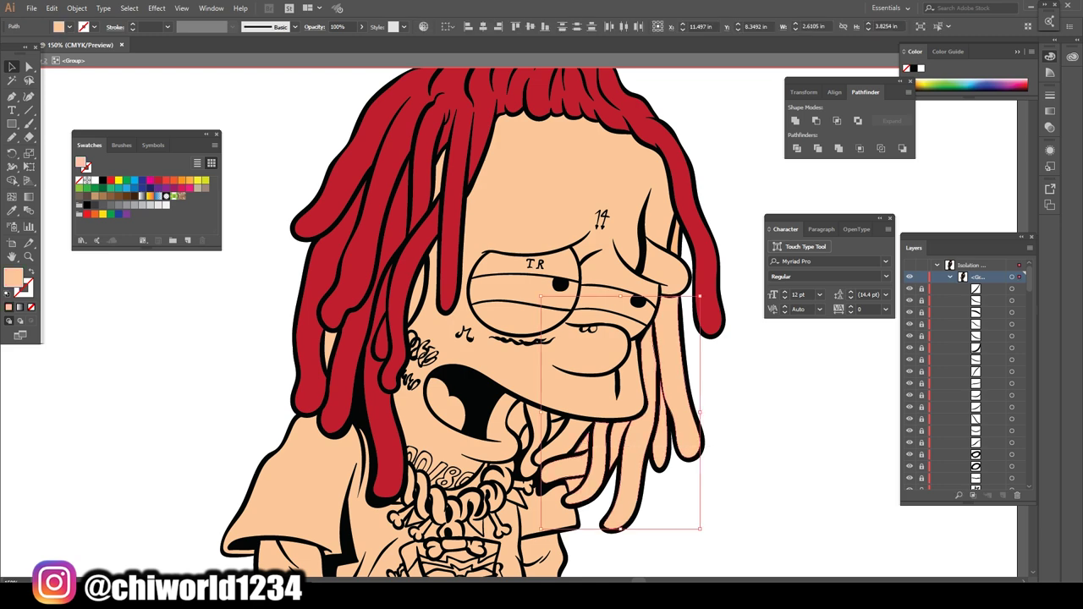
click(157, 181)
click(677, 254)
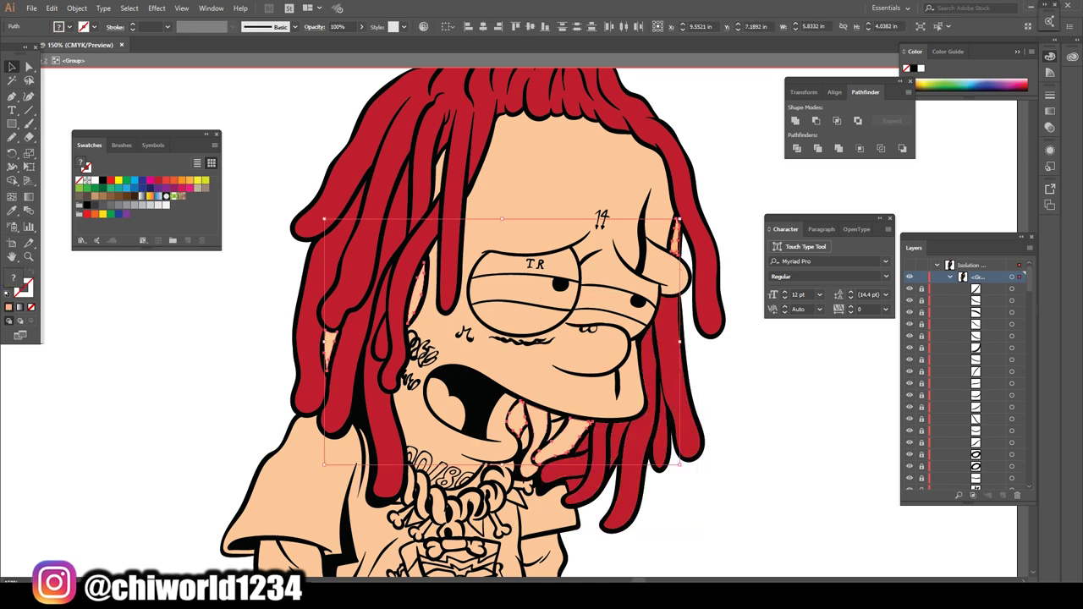
click(550, 433)
Make the eye whites white and colour the tongue pink.
click(558, 287)
click(445, 403)
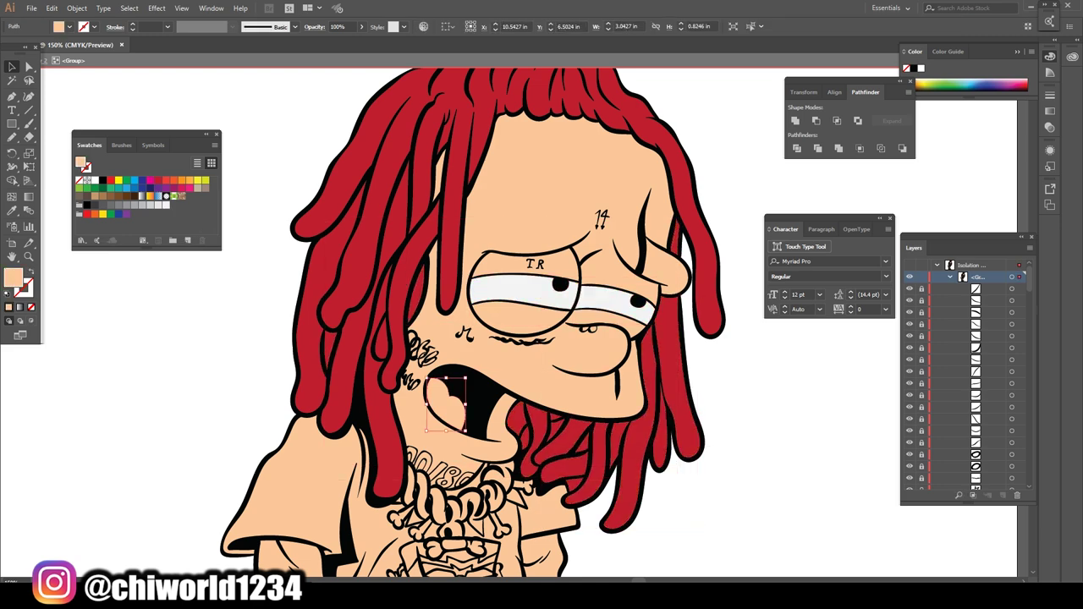
click(111, 180)
double_click(13, 278)
click(283, 42)
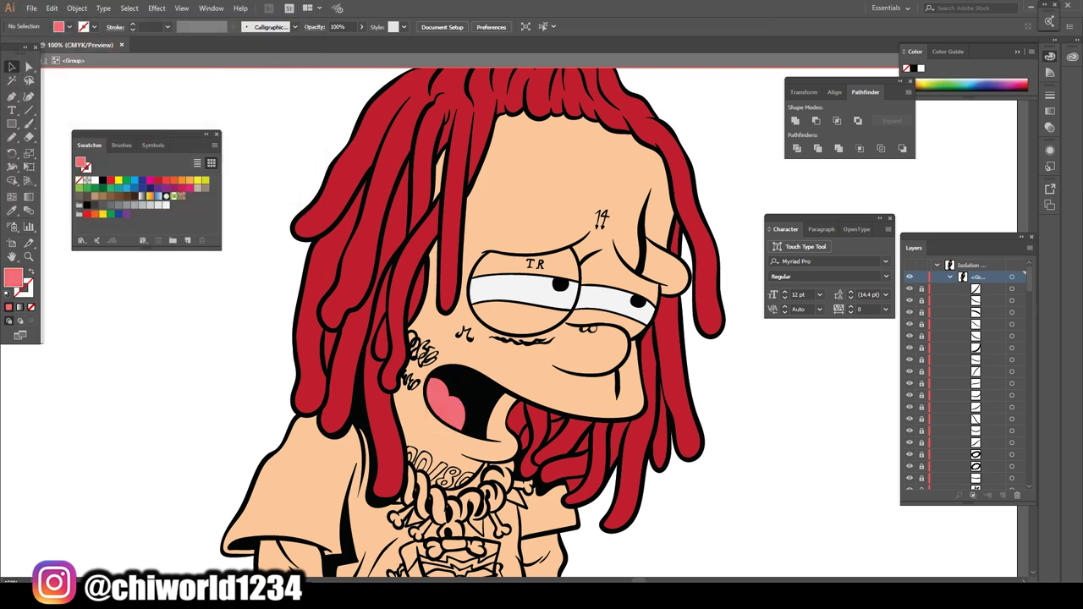
key(ctrl+0)
key(ctrl+shift+a)
scroll(469, 356, up, 3)
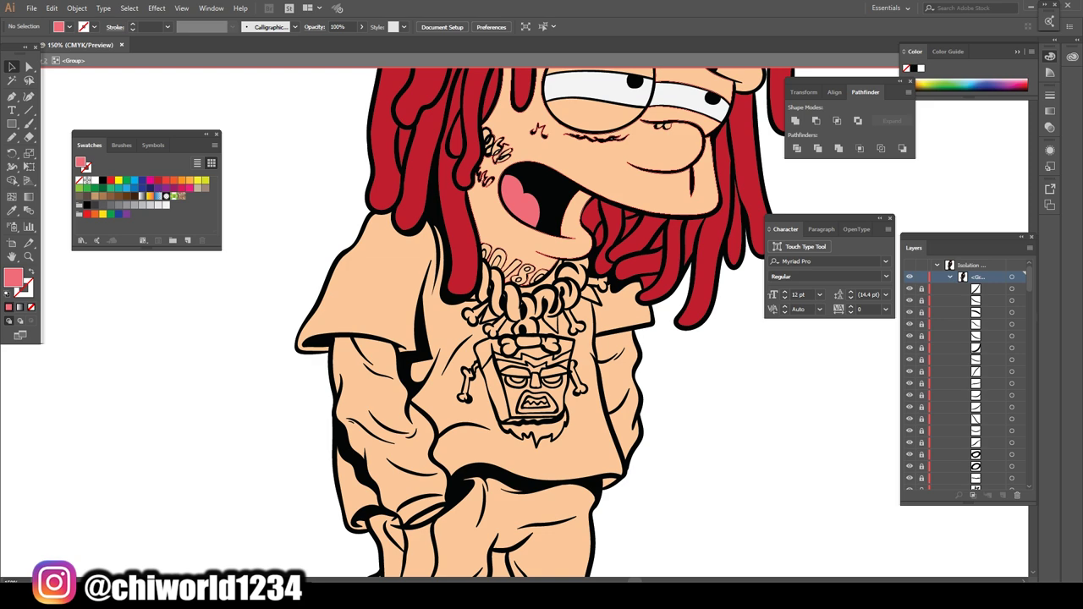
Colour the shirt and fill the sandal straps a dark purple-grey.
click(360, 516)
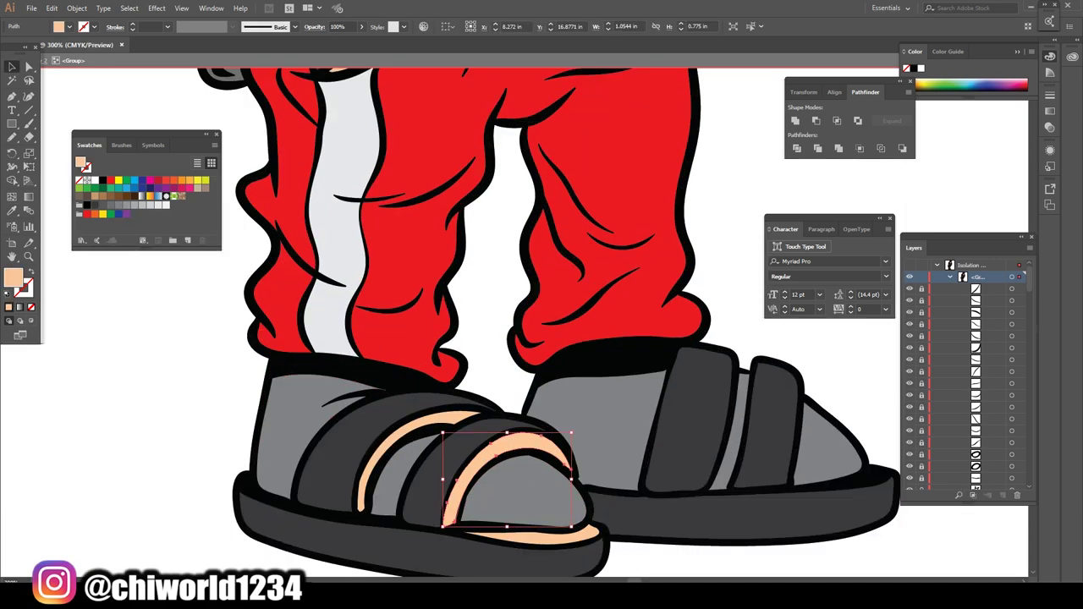
shift+click(397, 457)
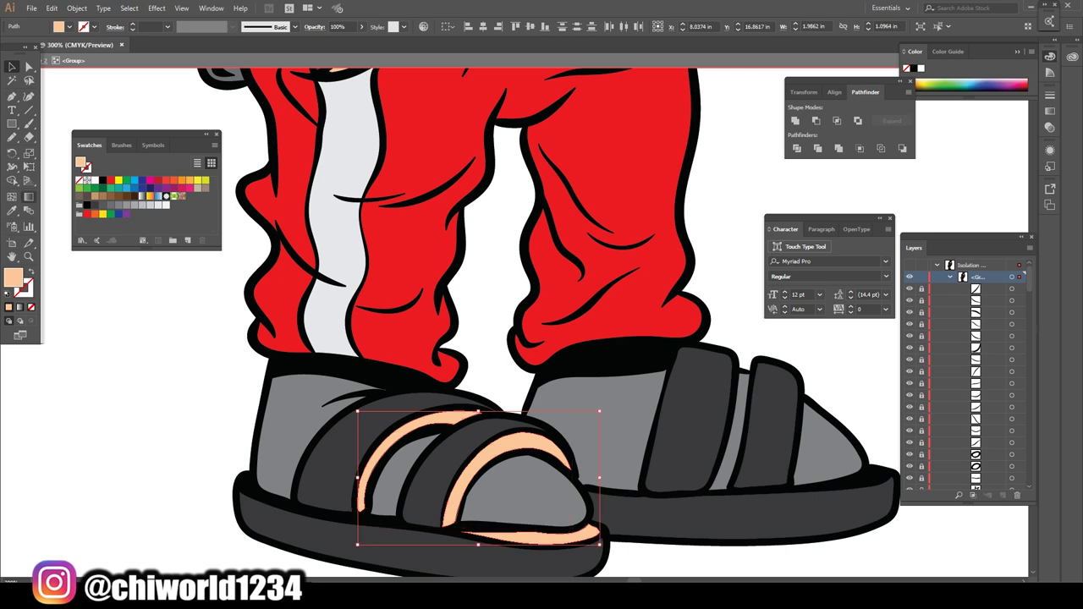
double_click(13, 278)
click(51, 161)
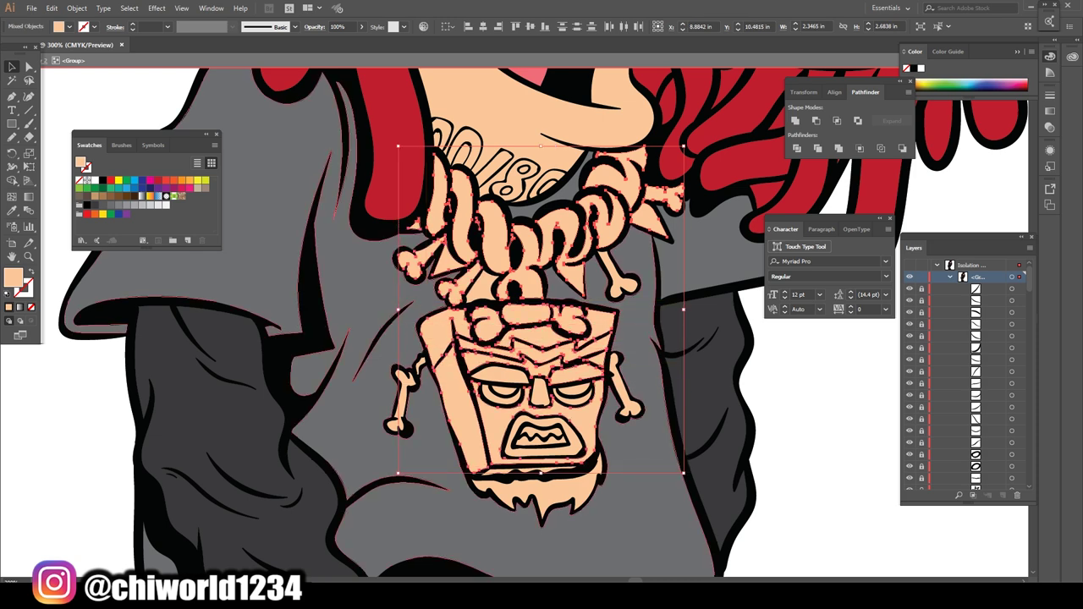
Fill the chain and tiki pendant light yellow FAFFCC.
click(136, 204)
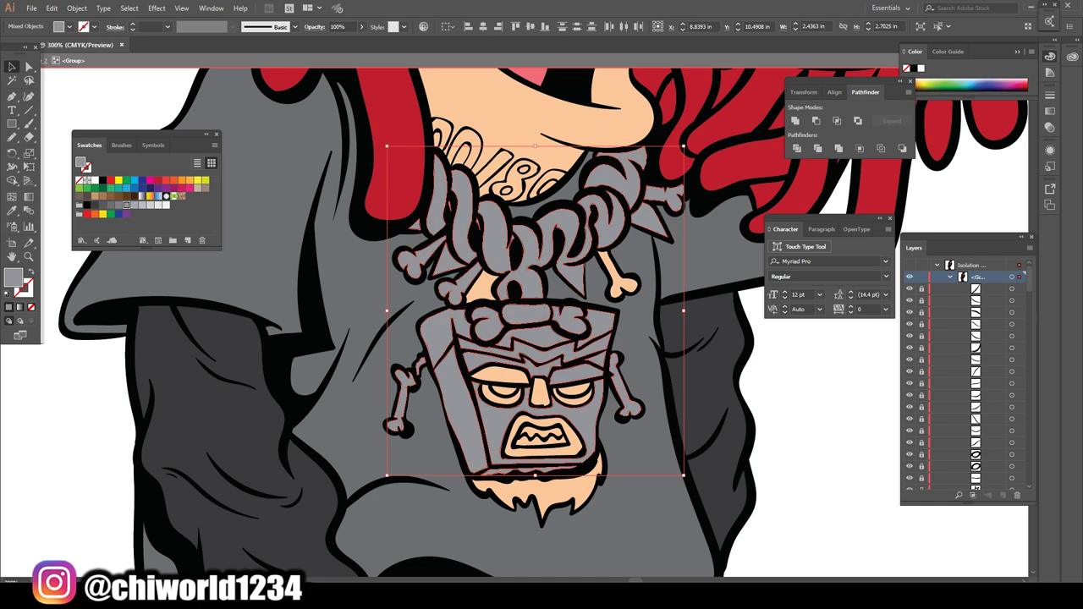
double_click(13, 276)
click(40, 39)
key(Return)
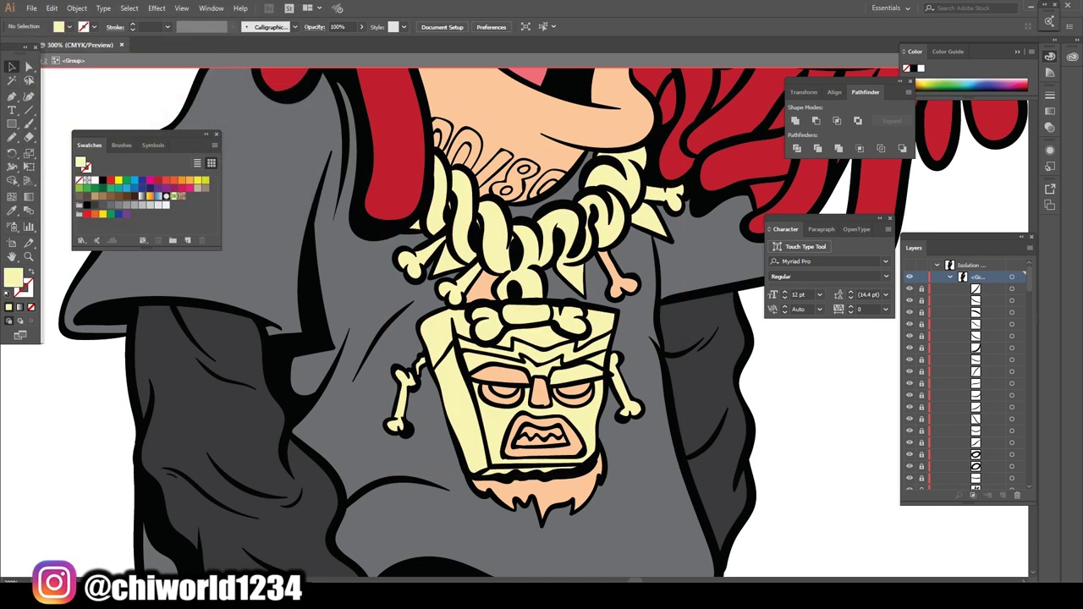
key(ctrl+0)
scroll(465, 254, up, 5)
Check the peach bones and beard group, then deselect and exit isolation mode.
key(v)
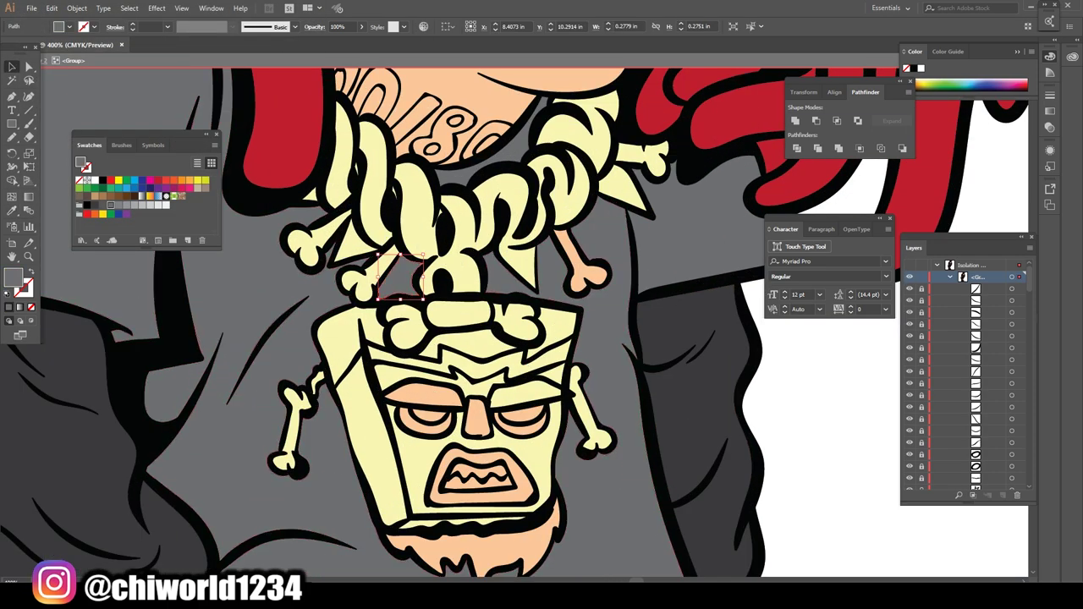
click(584, 271)
scroll(584, 271, down, 2)
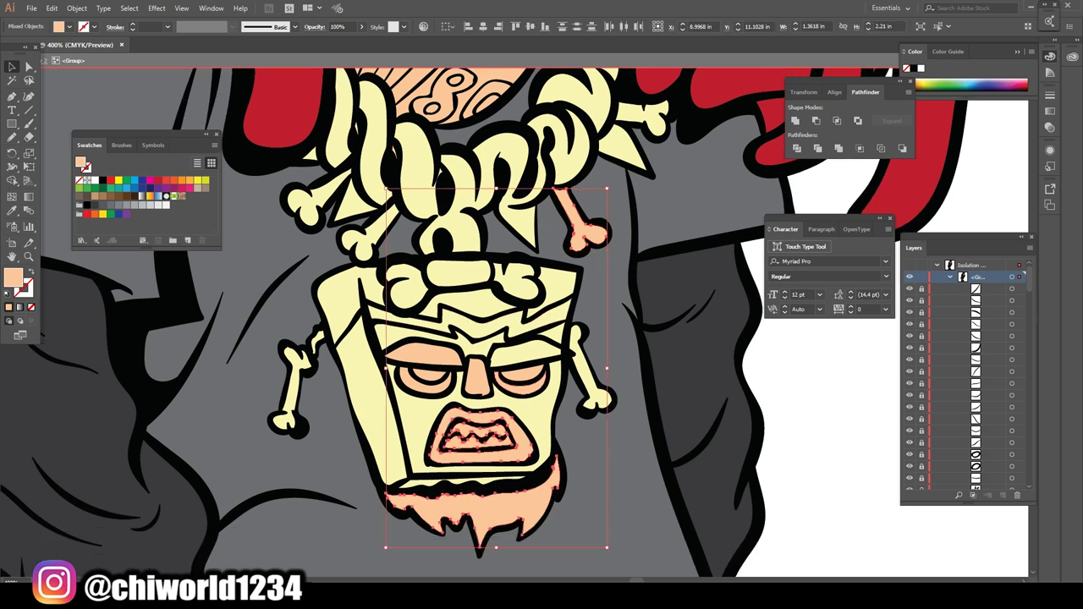
key(ctrl+shift+a)
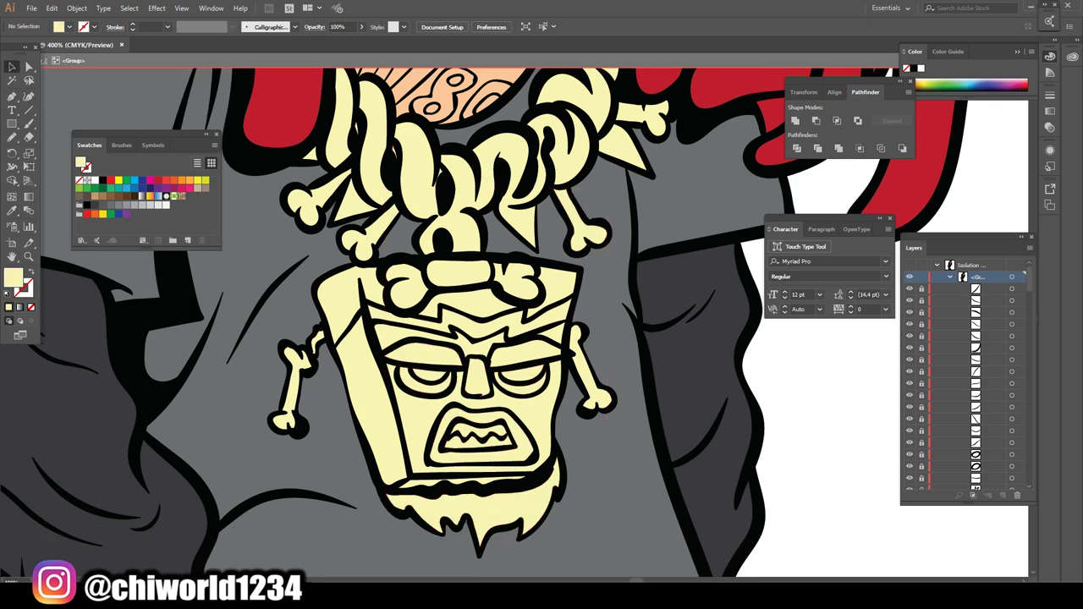
key(ctrl+0)
key(Escape)
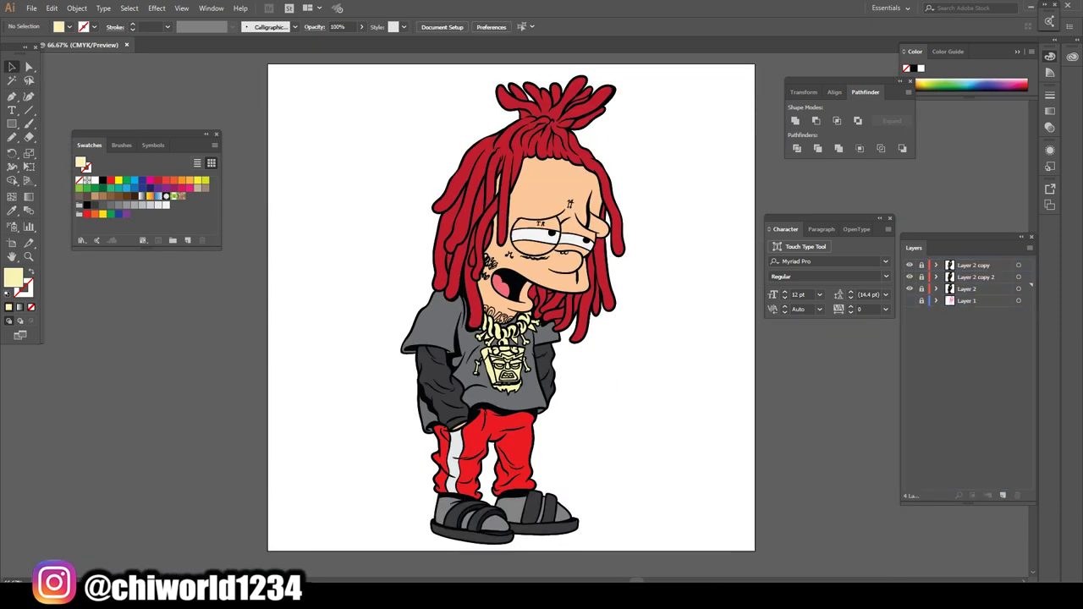
Isolate the character group and zoom in on the head and chest.
scroll(584, 157, up, 4)
right_click(597, 144)
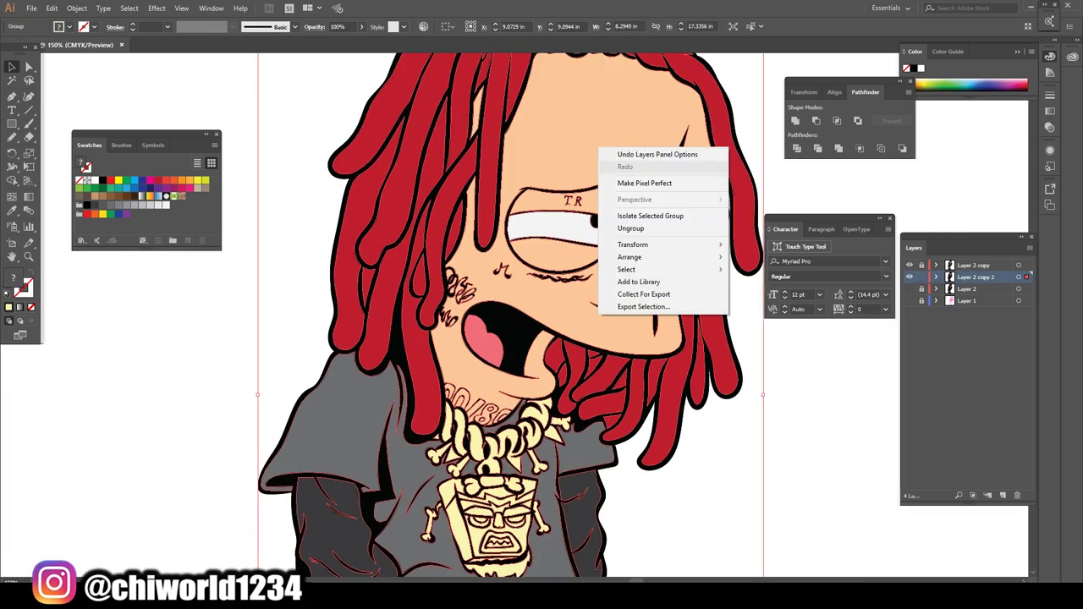
click(641, 215)
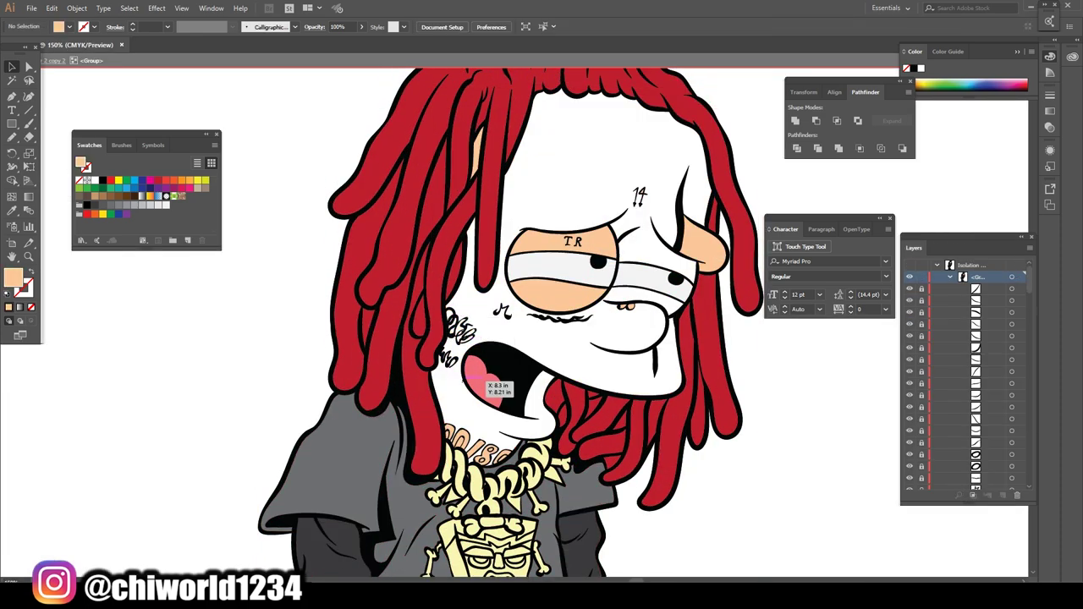
scroll(541, 321, up, 1)
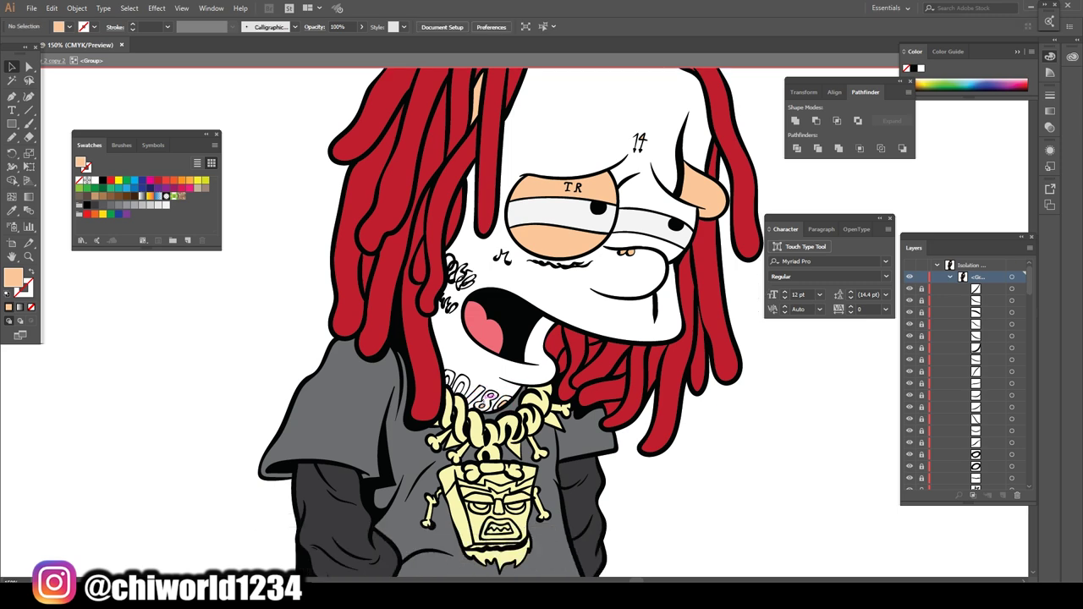
scroll(542, 321, up, 1)
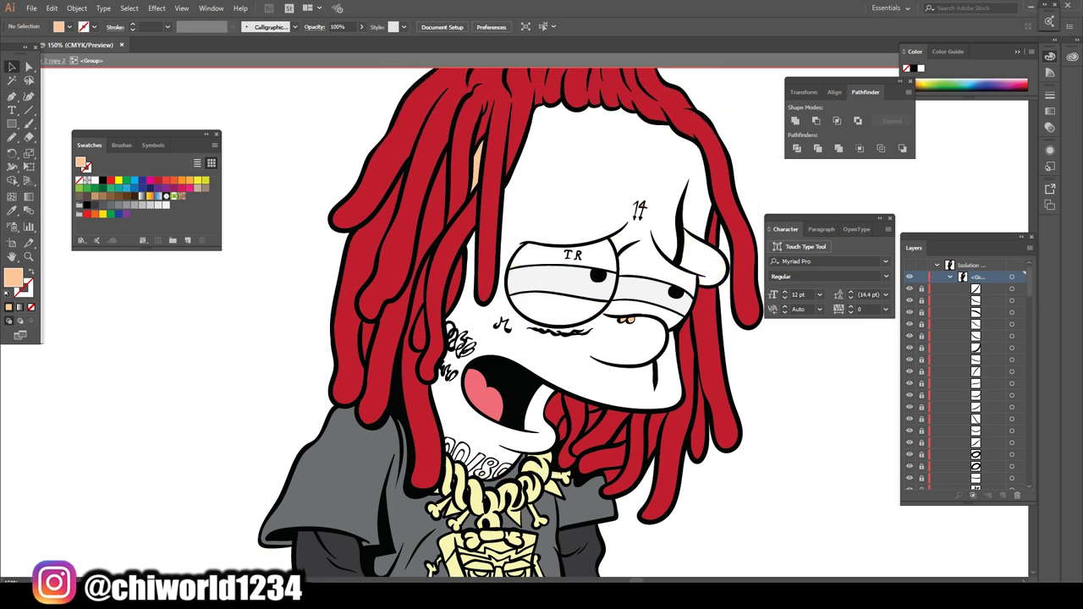
key(ctrl+minus)
key(ctrl+minus)
key(ctrl+minus)
key(ctrl+plus)
key(ctrl+plus)
key(ctrl+plus)
key(ctrl+minus)
key(ctrl+minus)
key(ctrl+minus)
key(ctrl+plus)
key(ctrl+plus)
key(ctrl+plus)
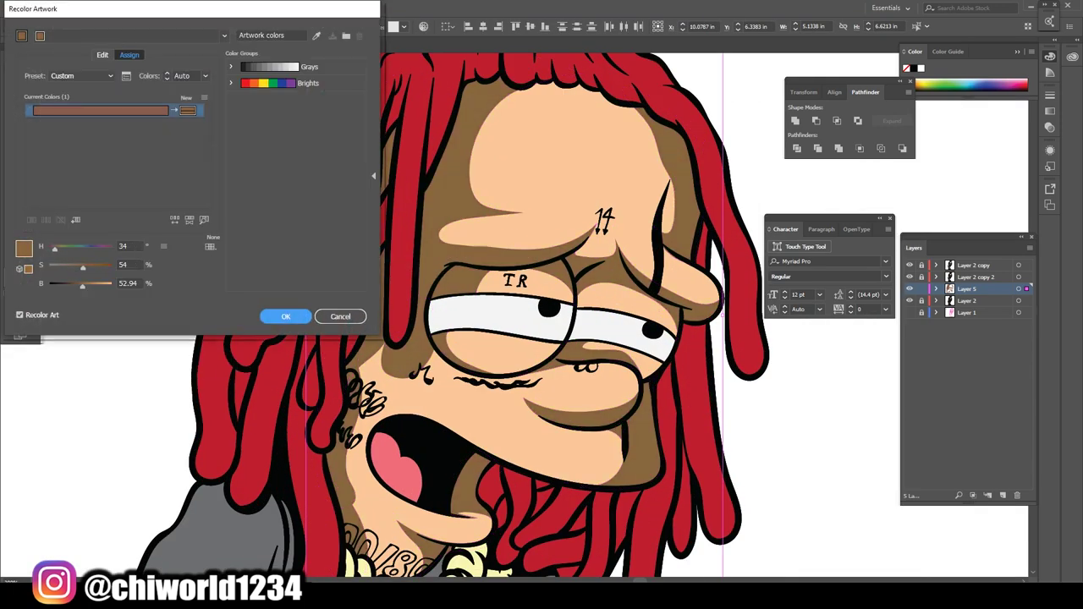
Retune the skin shadow colour in Recolor Artwork to hue 244 and saturation 61.
text(2)
text(44)
key(Tab)
text(61)
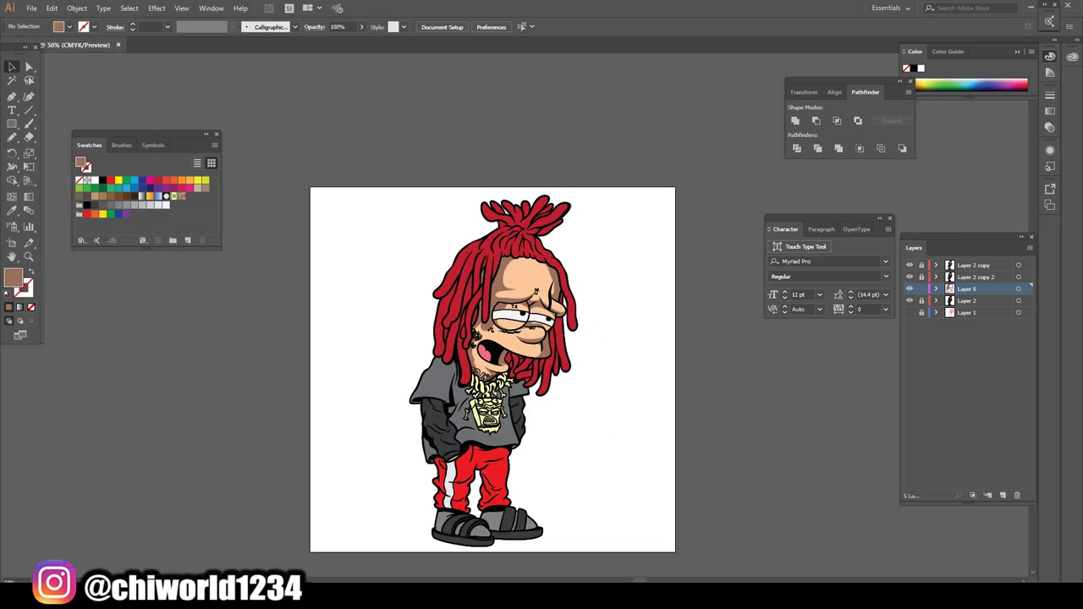
key(ctrl+plus)
scroll(486, 308, down, 1)
key(ctrl+plus)
key(ctrl+plus)
key(ctrl+plus)
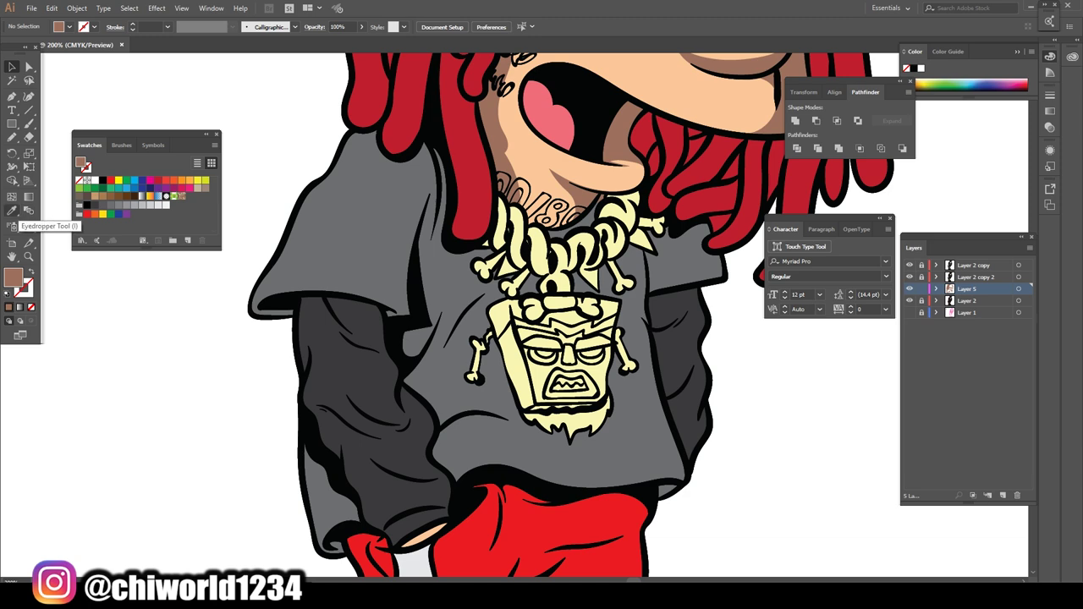
Set a dark grey fill and draw a shadow shape on the shirt above the pants.
double_click(12, 276)
click(285, 43)
key(ctrl+plus)
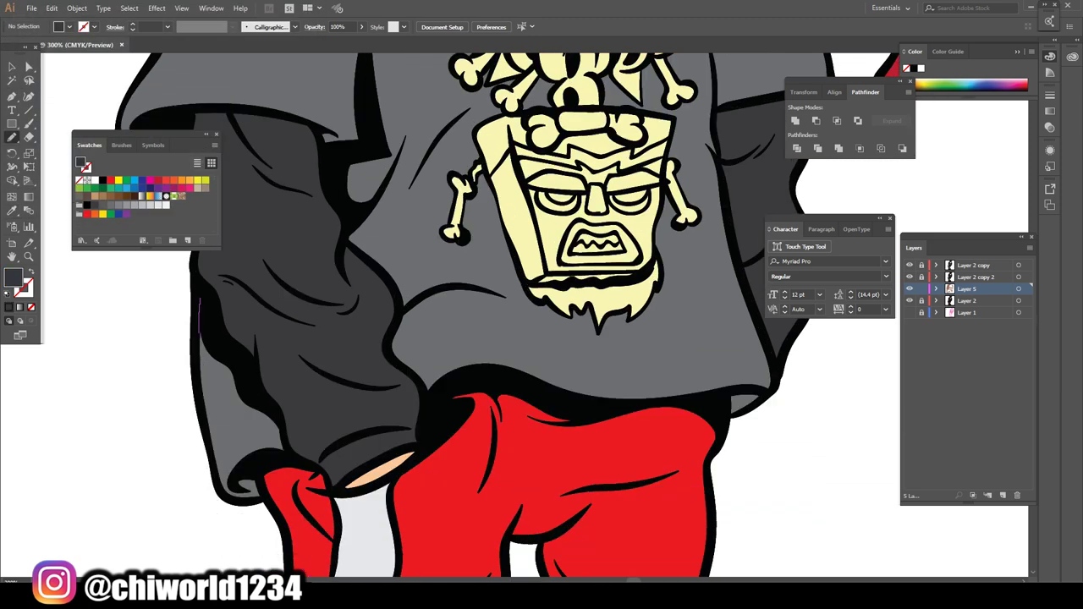
scroll(464, 315, up, 2)
drag(369, 467, 576, 440)
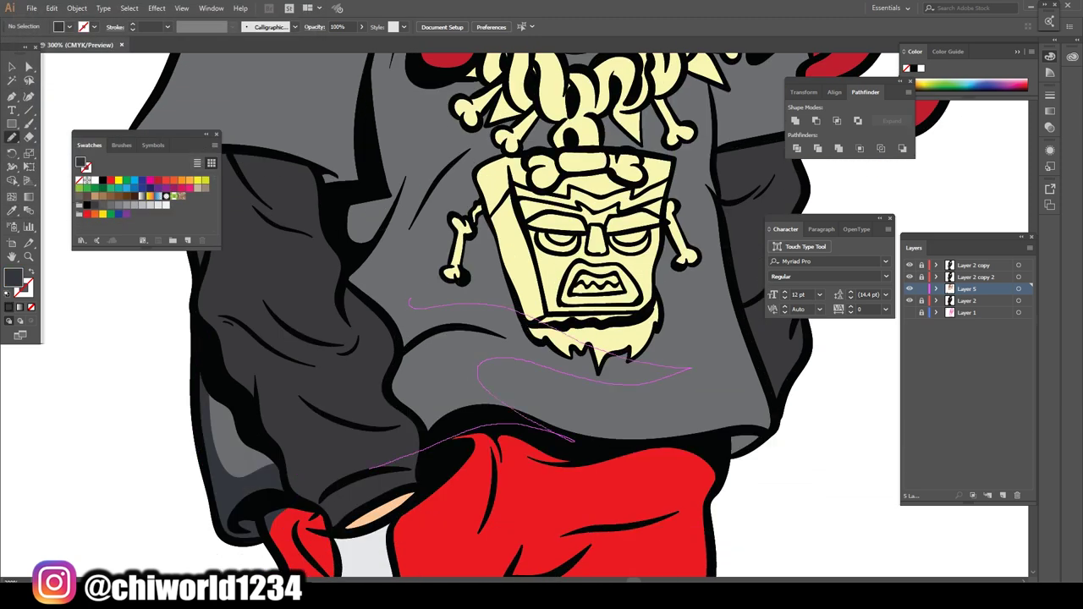
Draw a dark grey shadow along the shoulder beside the dreadlocks.
key(ctrl+0)
key(ctrl+plus)
key(ctrl+plus)
key(ctrl+plus)
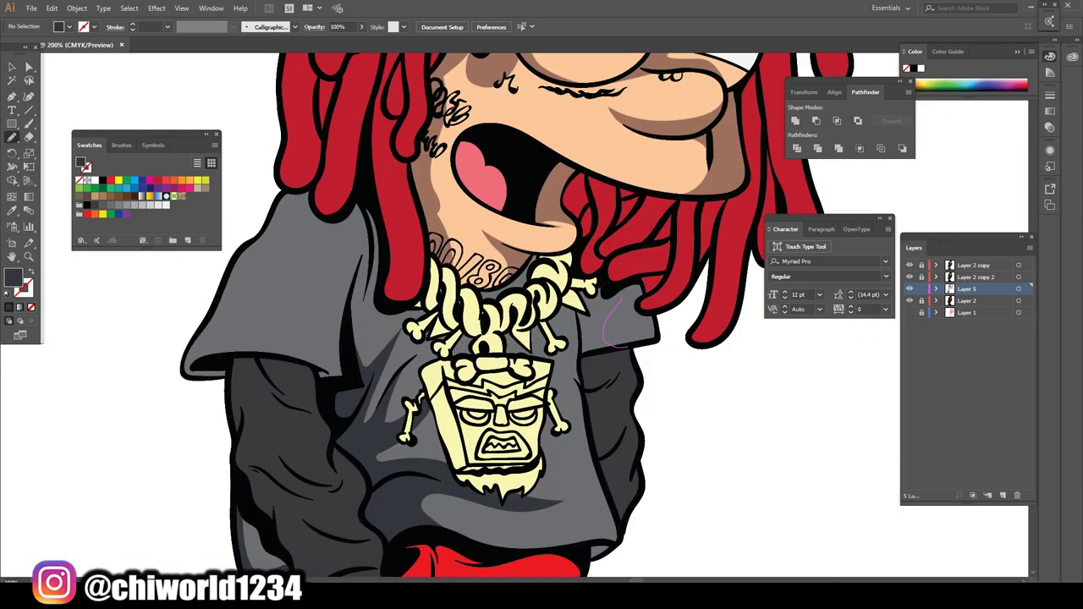
key(ctrl+plus)
key(ctrl+plus)
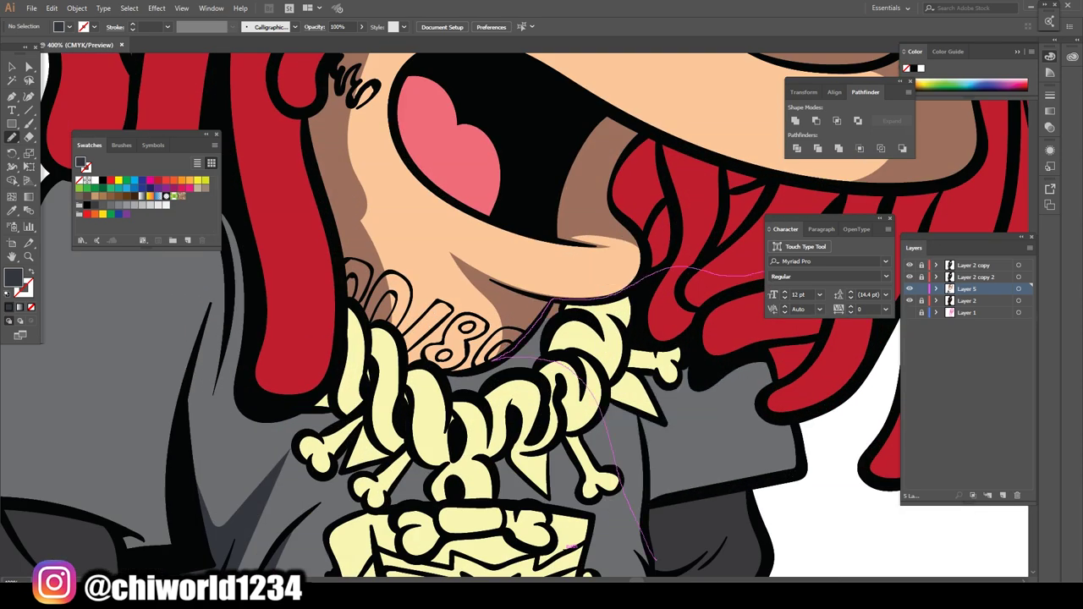
scroll(541, 313, down, 8)
scroll(542, 313, down, 3)
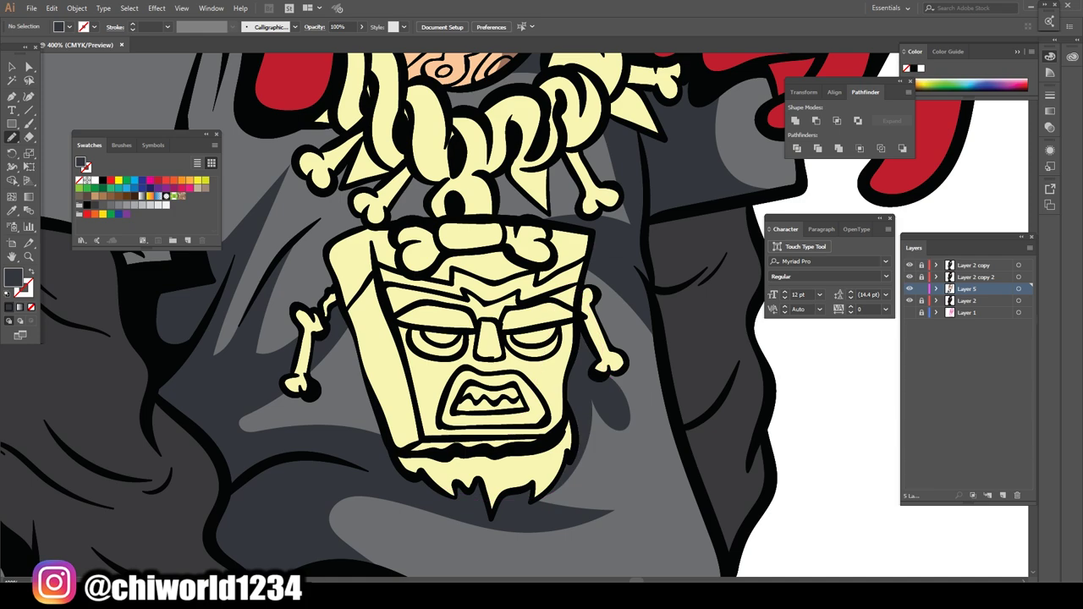
scroll(541, 313, up, 3)
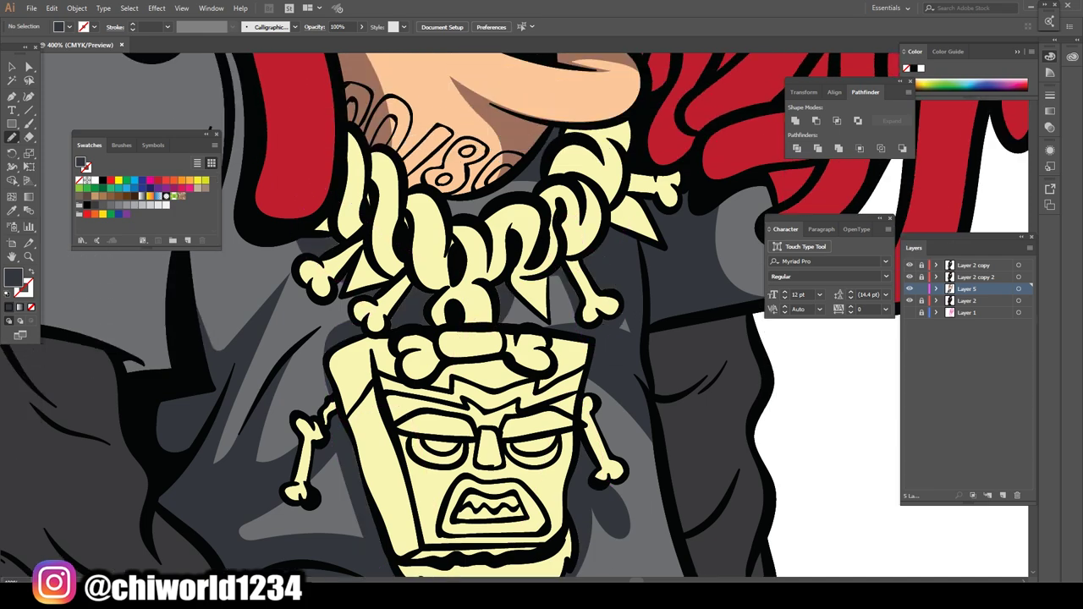
key(ctrl+0)
key(ctrl+plus)
key(ctrl+plus)
key(ctrl+plus)
key(ctrl+plus)
drag(567, 273, 668, 329)
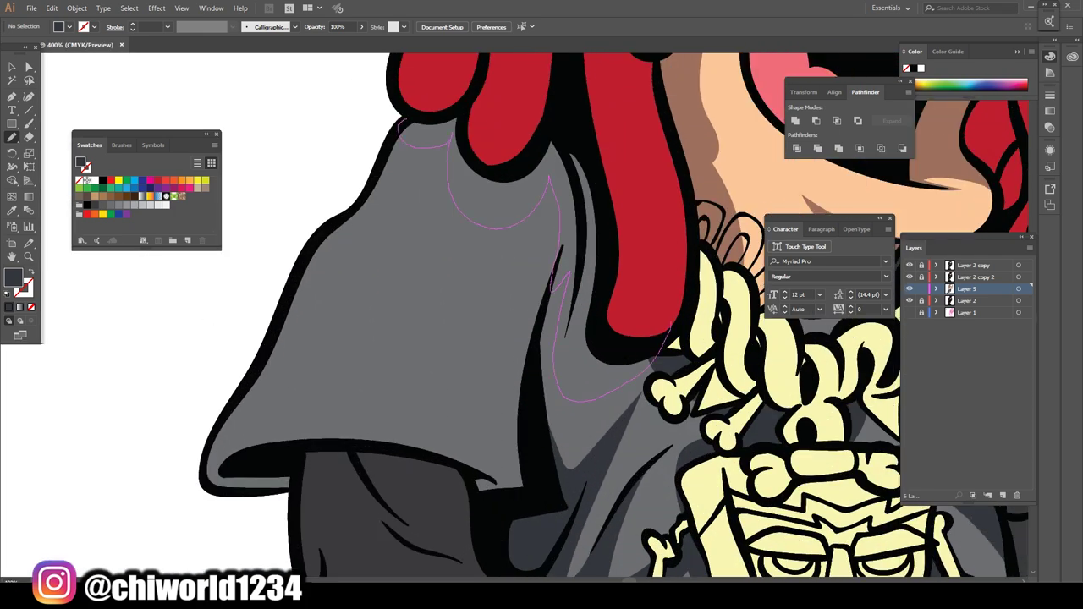
key(ctrl+0)
key(ctrl+plus)
key(ctrl+plus)
key(ctrl+plus)
key(ctrl+plus)
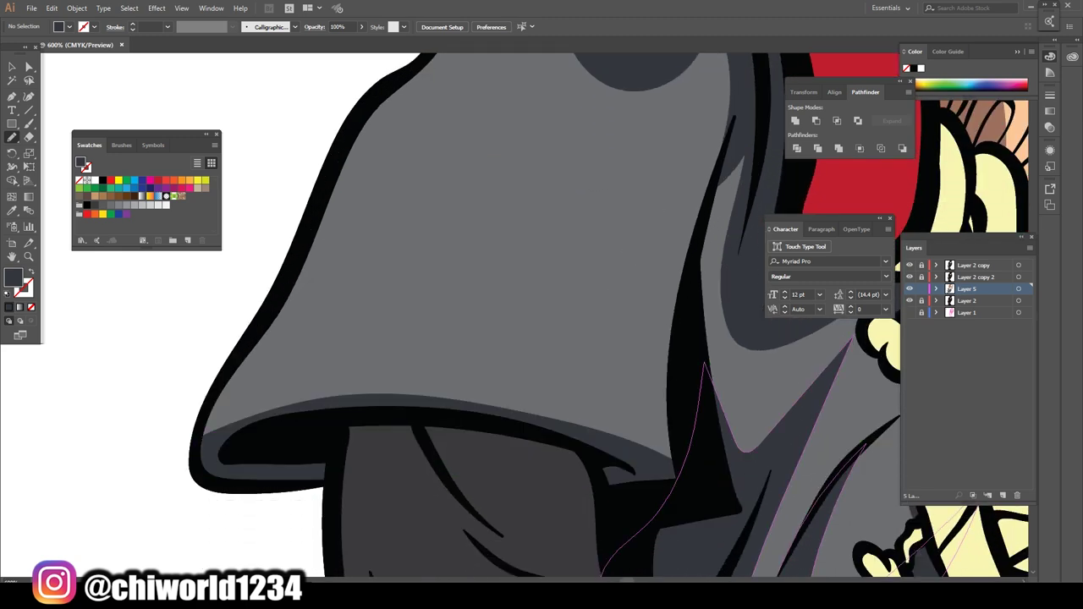
key(ctrl+0)
Set a dark red fill and paint shading on a pants fold.
double_click(12, 278)
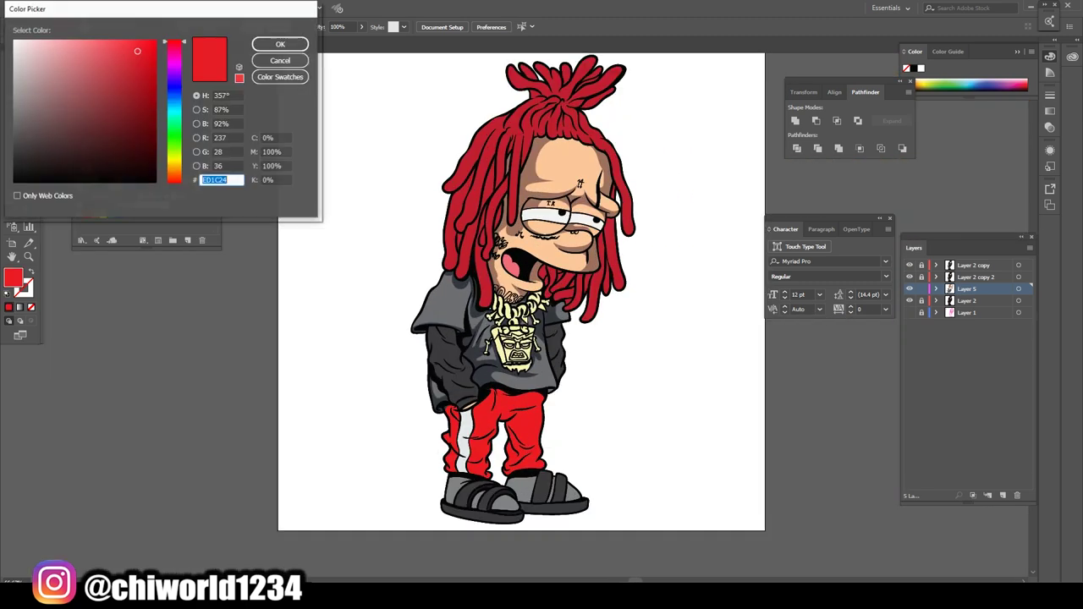
click(130, 127)
click(282, 41)
scroll(520, 338, down, 2)
key(ctrl+plus)
key(ctrl+plus)
key(ctrl+plus)
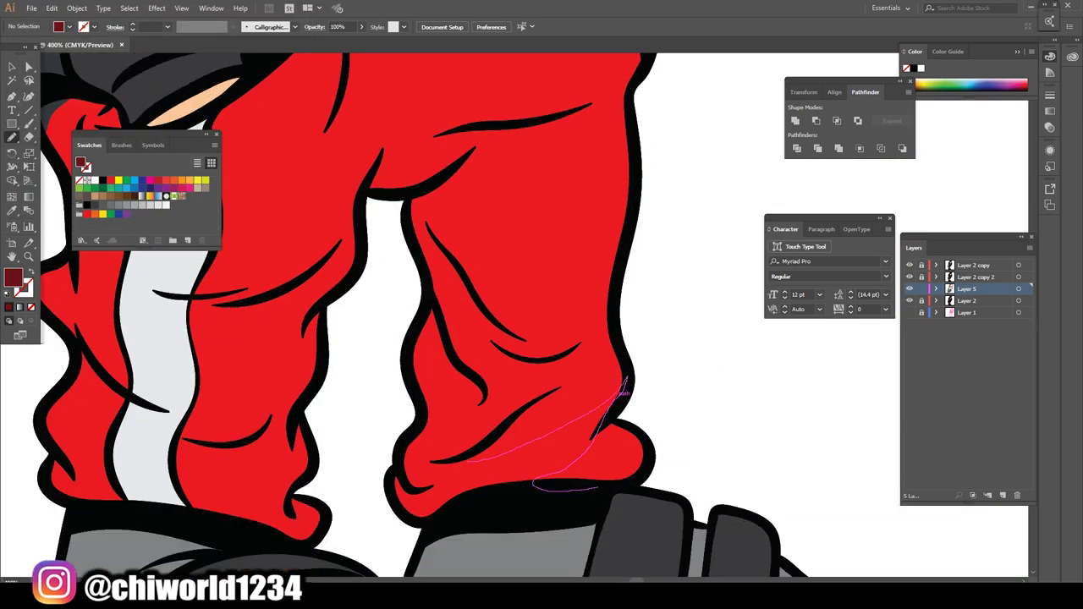
key(ctrl+0)
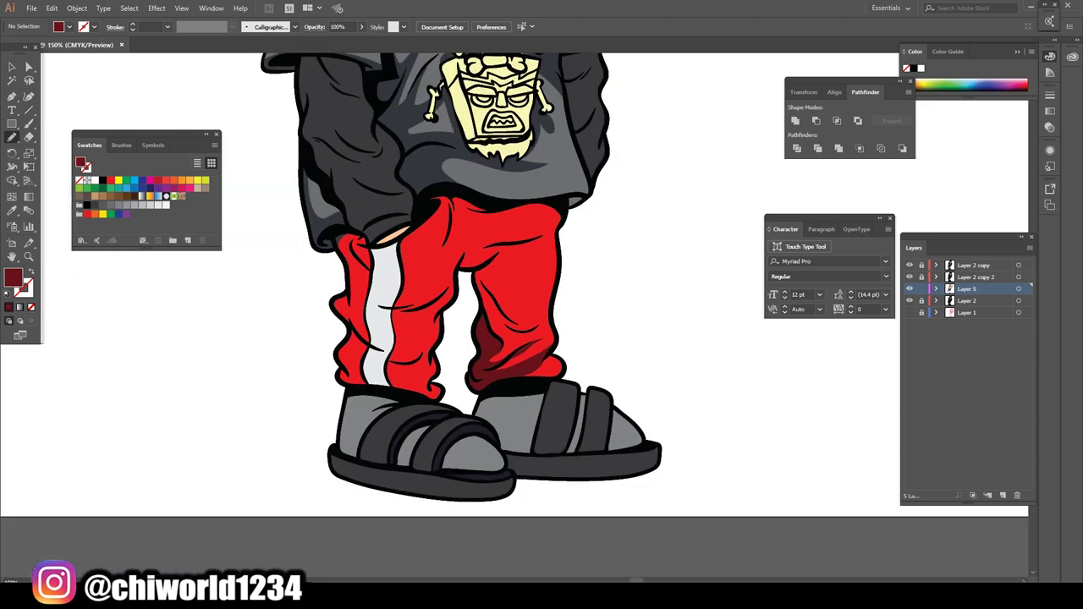
key(ctrl+plus)
key(ctrl+plus)
key(ctrl+plus)
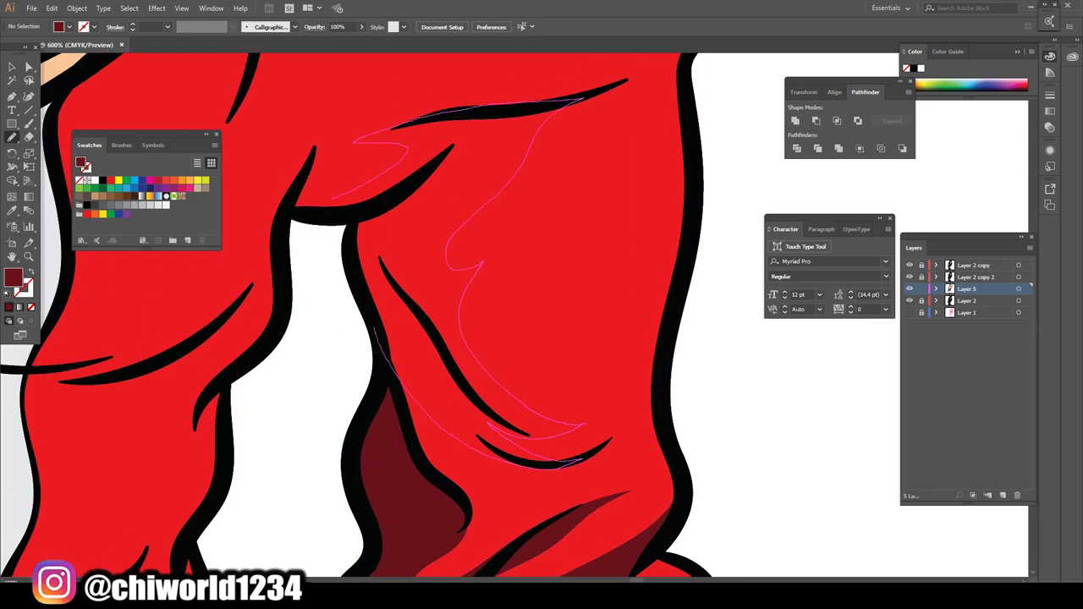
drag(334, 200, 291, 219)
Shade the pant leg hem and lower leg, undoing a stray mark on the shoe.
key(ctrl+0)
key(ctrl+plus)
key(ctrl+plus)
key(ctrl+plus)
key(ctrl+plus)
key(ctrl+plus)
drag(502, 492, 567, 479)
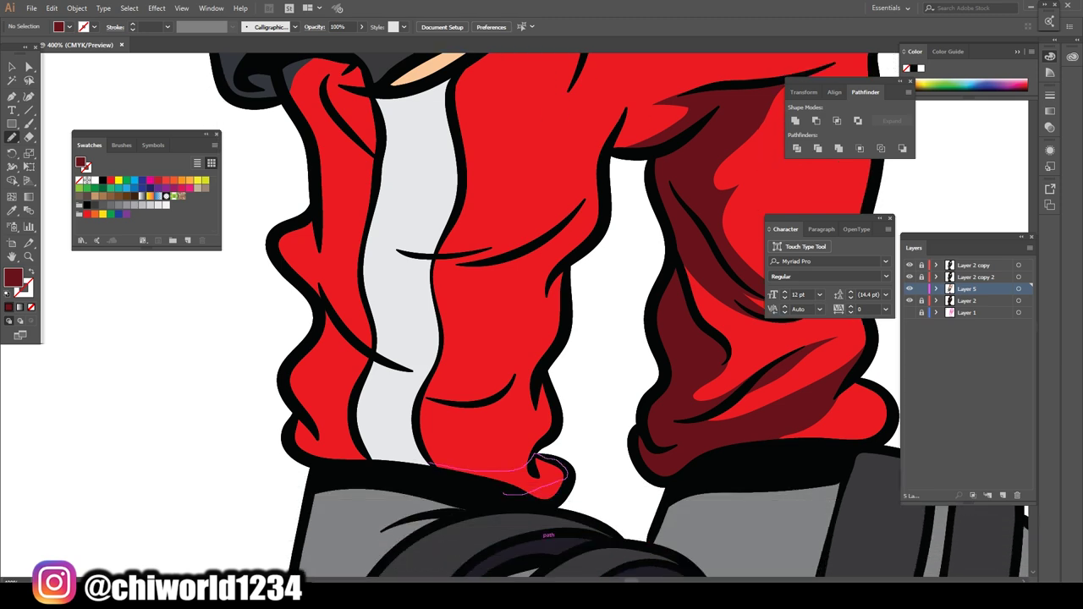
drag(396, 411, 546, 429)
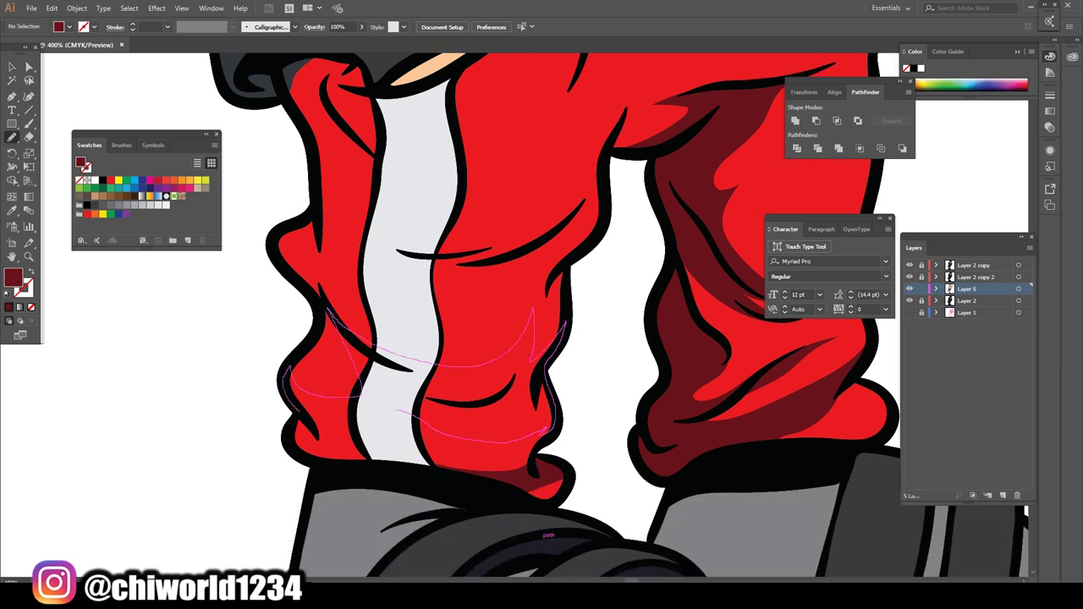
scroll(548, 530, down, 2)
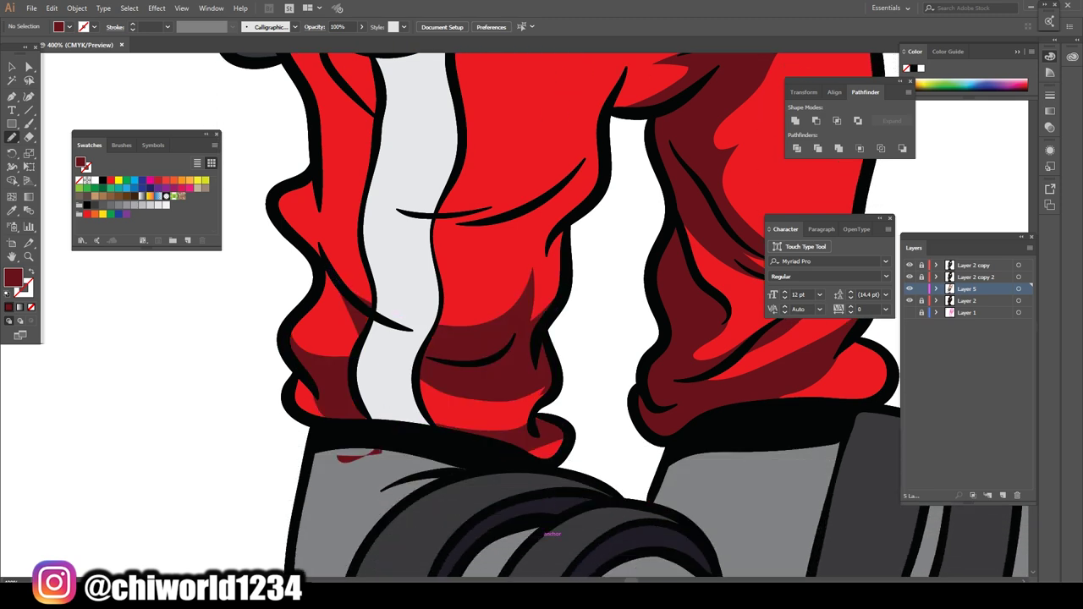
key(ctrl+z)
Scroll around and fit the view to review the new pants shading.
scroll(541, 313, up, 10)
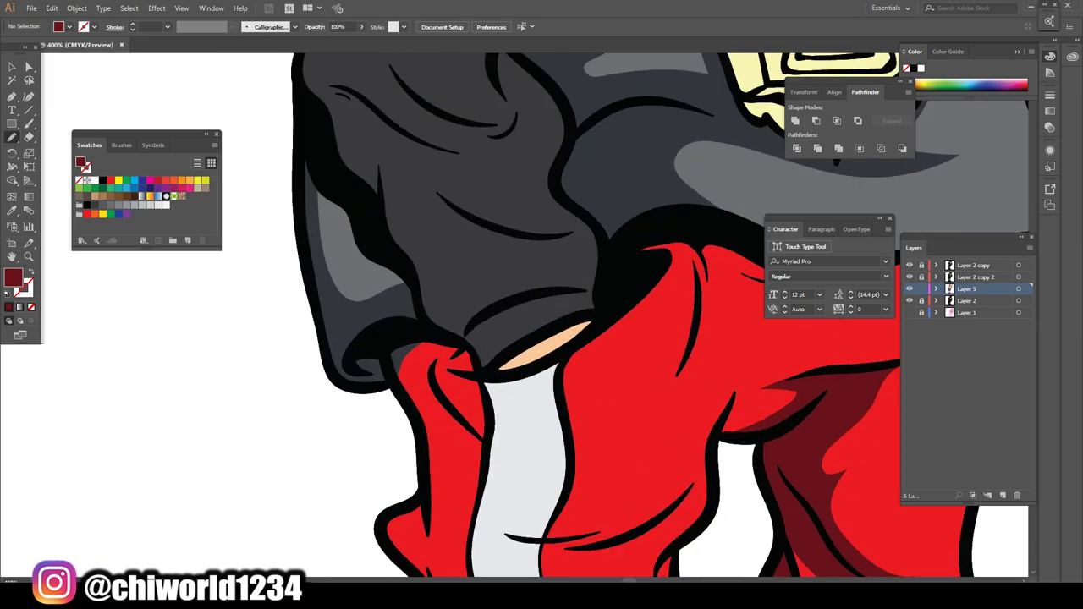
scroll(541, 313, down, 3)
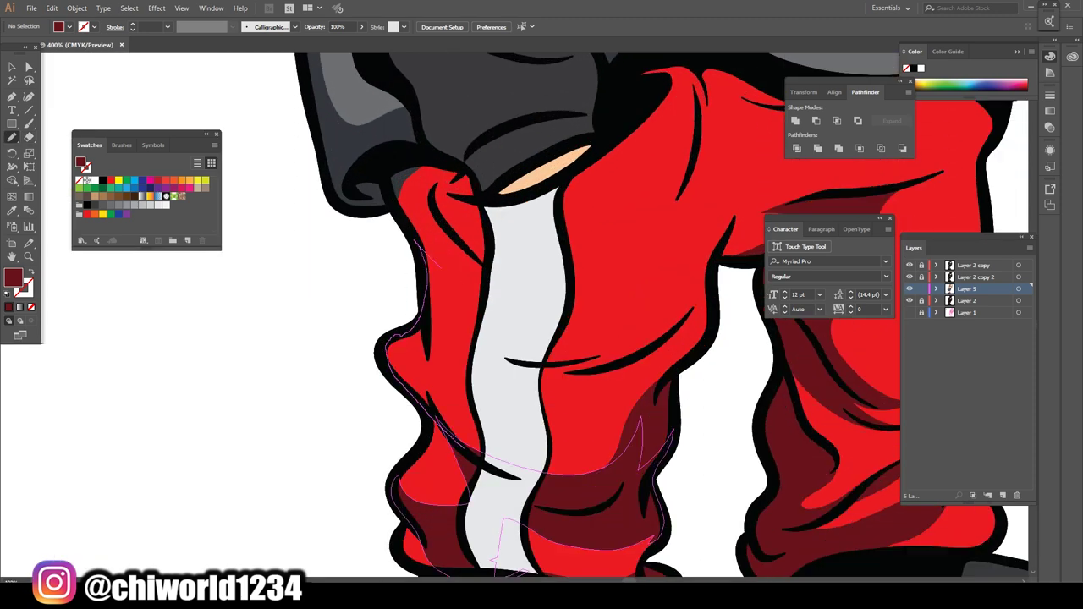
scroll(541, 313, up, 3)
scroll(660, 315, up, 2)
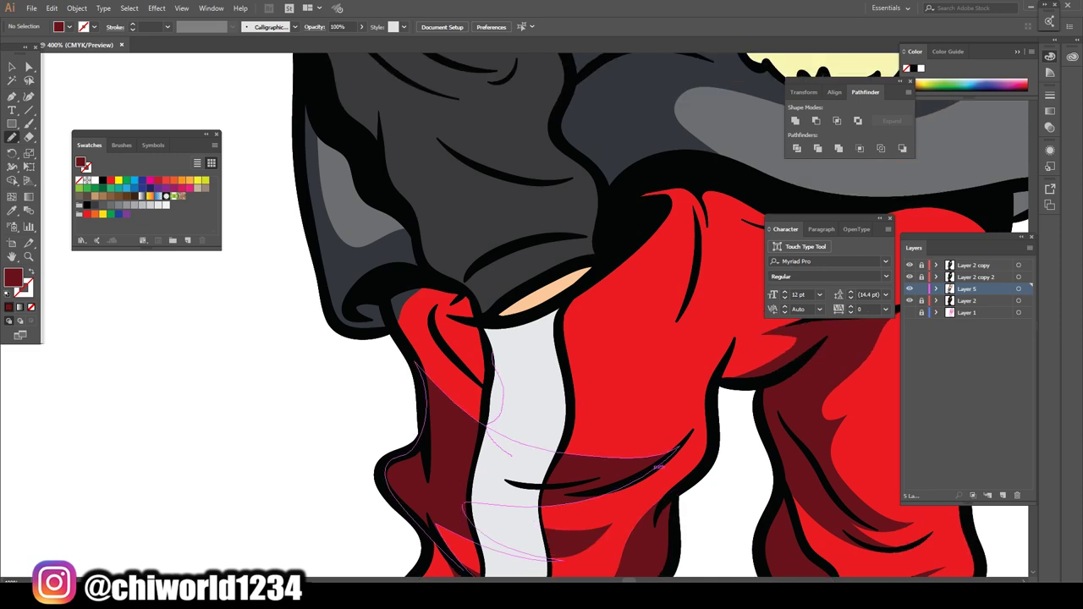
key(ctrl+0)
scroll(453, 191, up, 5)
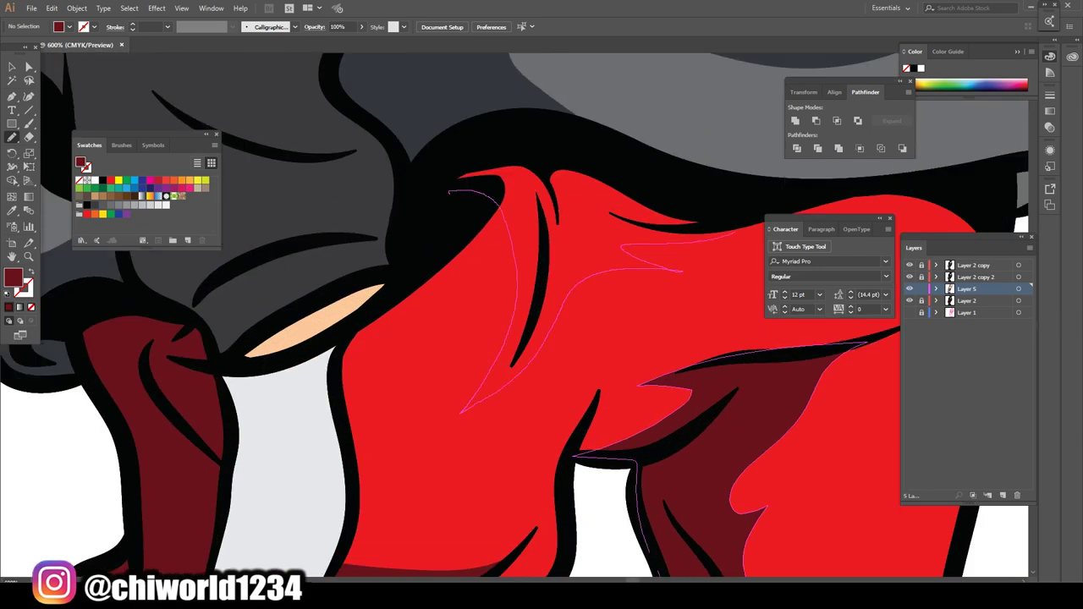
scroll(542, 313, down, 5)
scroll(542, 313, up, 3)
scroll(542, 313, up, 3)
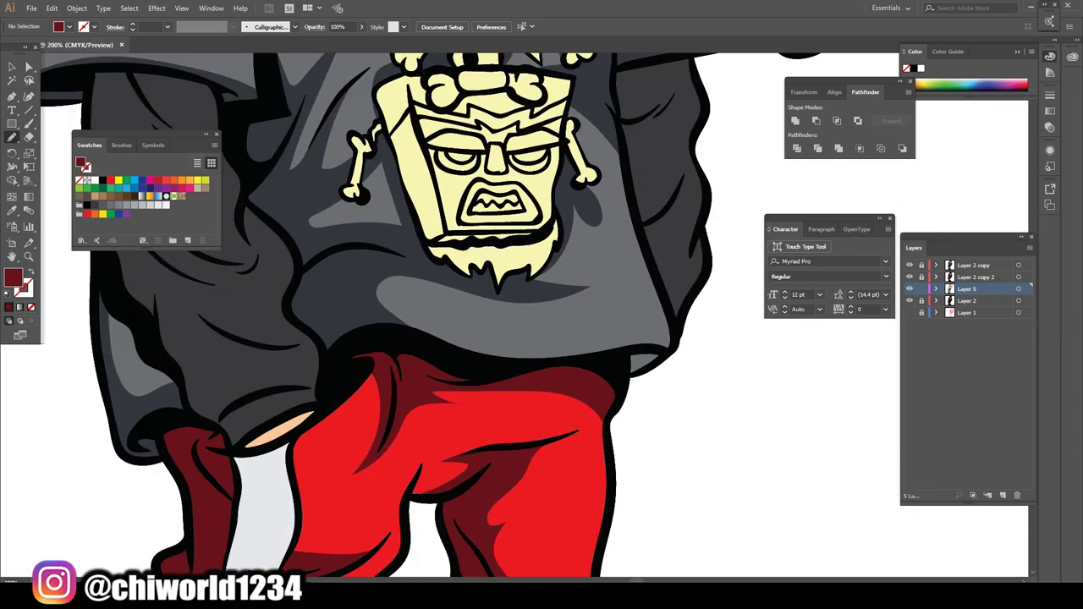
key(ctrl+0)
scroll(495, 508, up, 2)
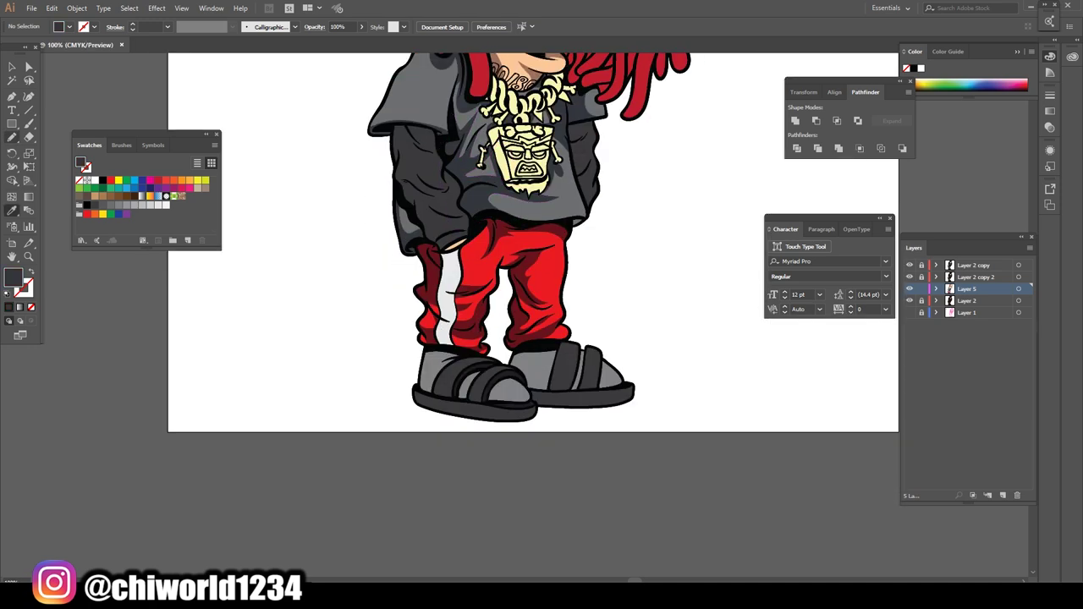
scroll(465, 369, up, 4)
scroll(388, 325, down, 2)
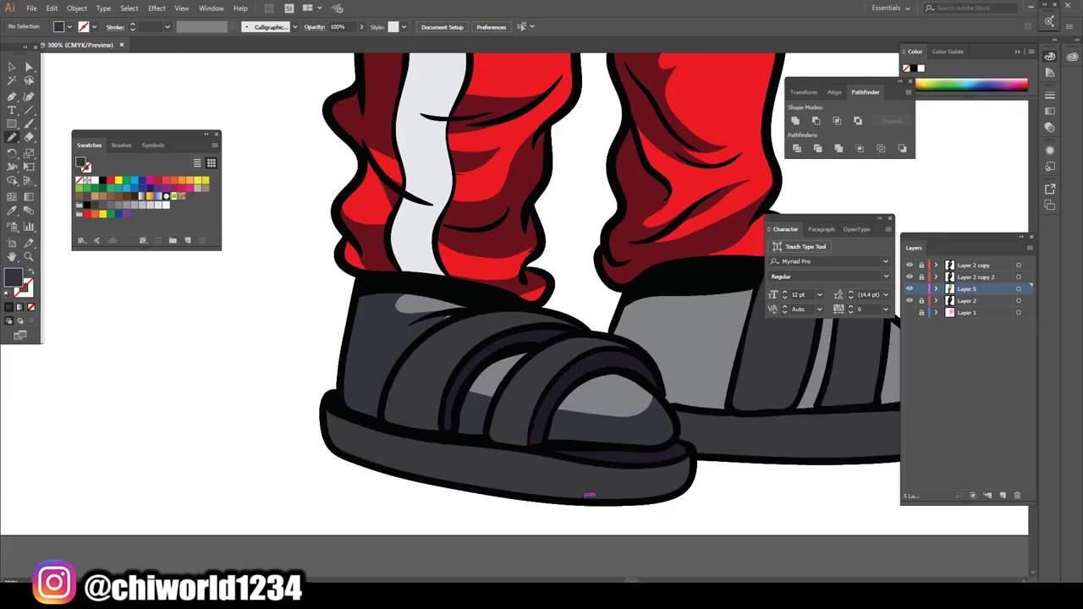
scroll(643, 355, up, 4)
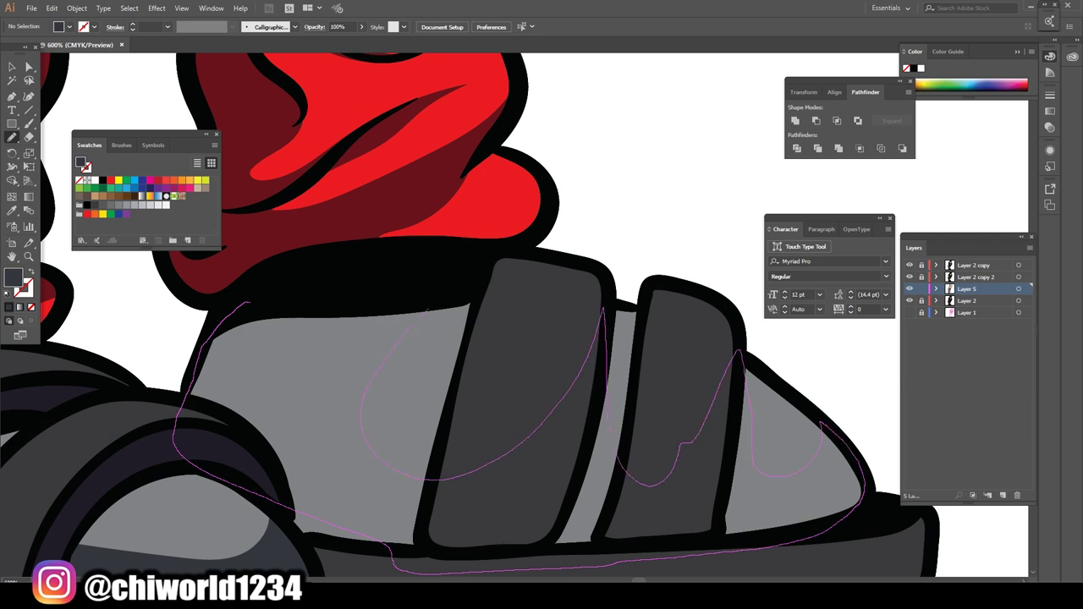
scroll(542, 338, down, 5)
key(ctrl+0)
Set the fill to purple-grey 6F6784 for the under-eye shadow.
scroll(541, 254, up, 1)
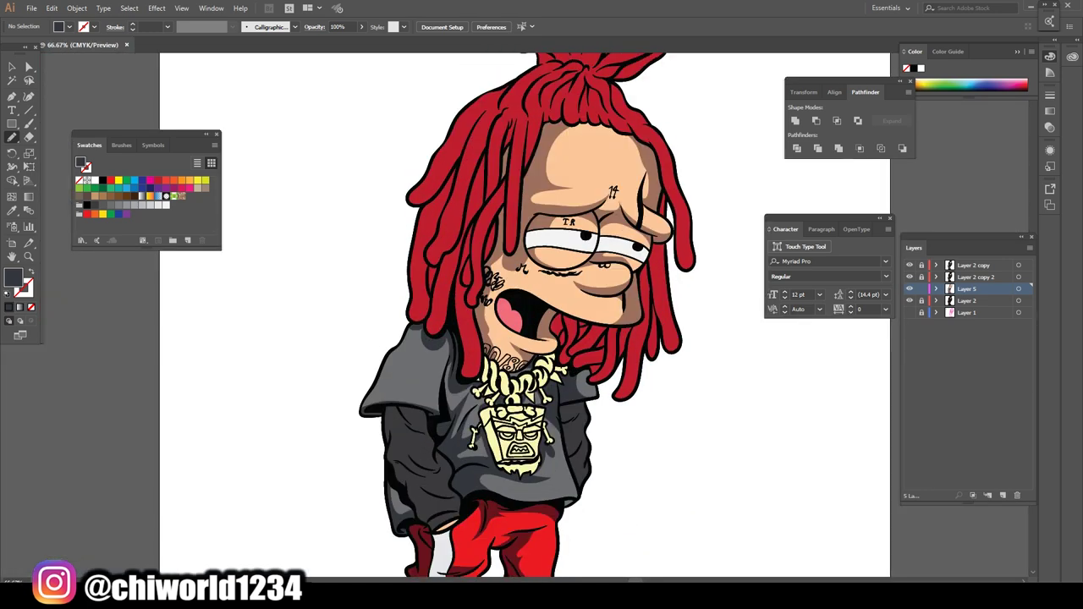
scroll(393, 321, down, 2)
scroll(516, 254, up, 3)
scroll(516, 253, up, 2)
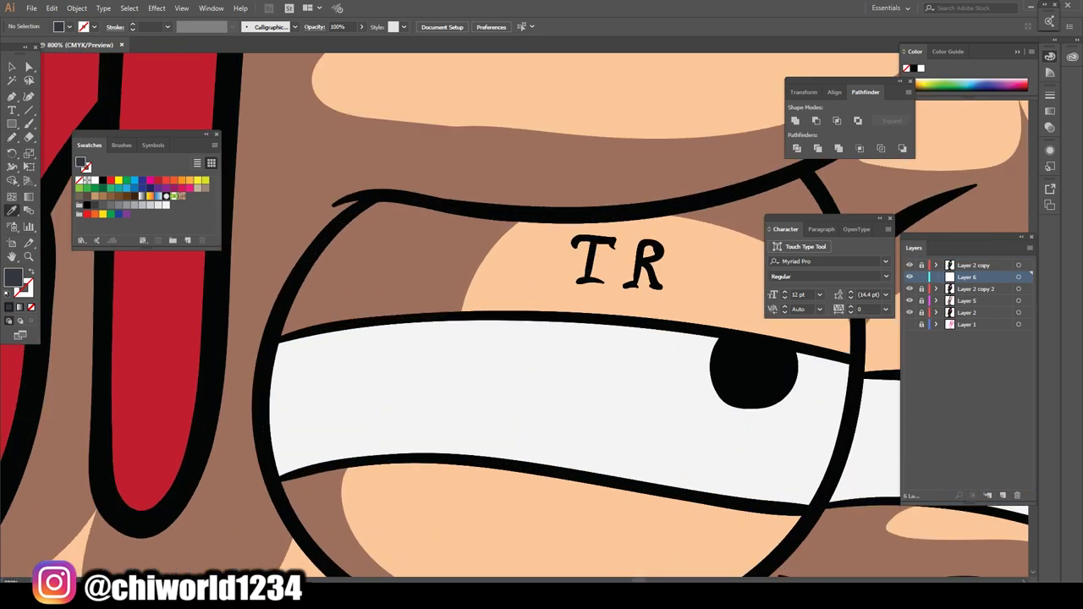
double_click(13, 277)
key(Return)
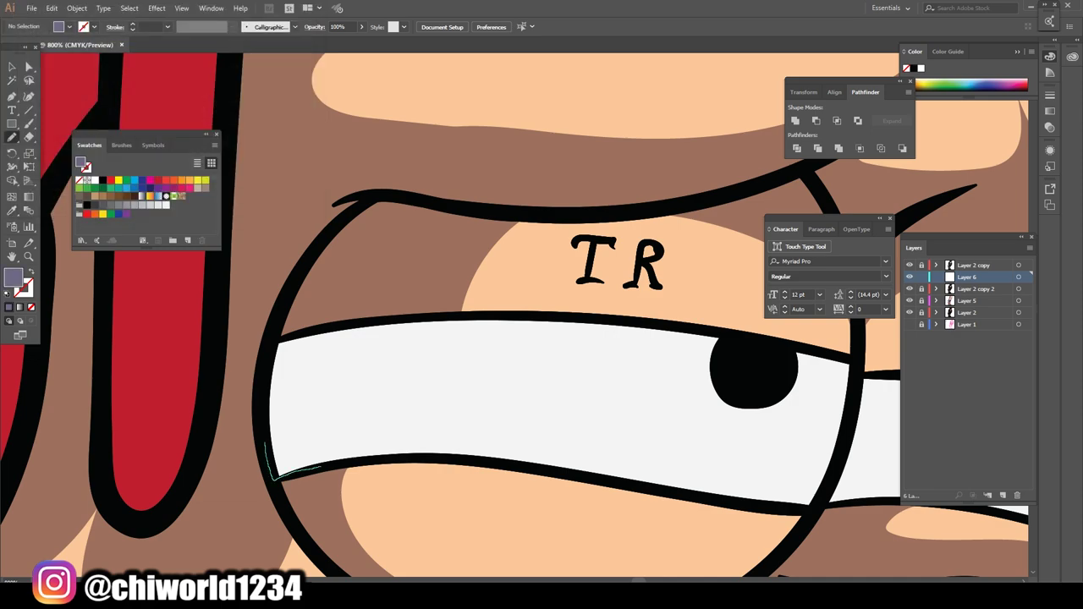
Shade beneath the eyes, then pick dark maroon as the next fill.
scroll(512, 314, down, 3)
scroll(381, 474, up, 2)
scroll(323, 508, up, 1)
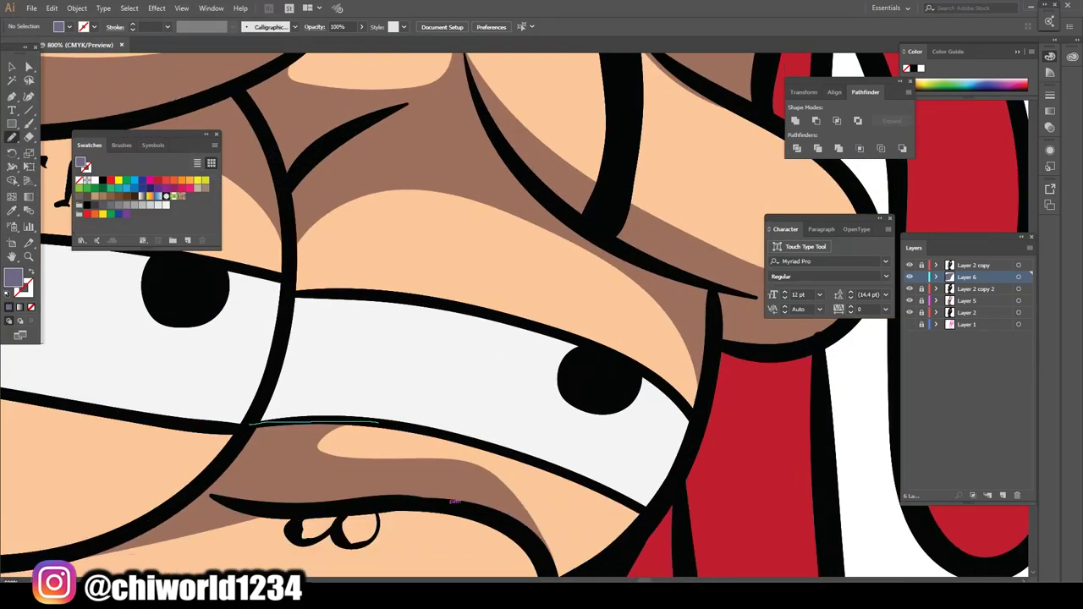
scroll(455, 502, down, 3)
scroll(454, 502, down, 2)
scroll(454, 501, up, 2)
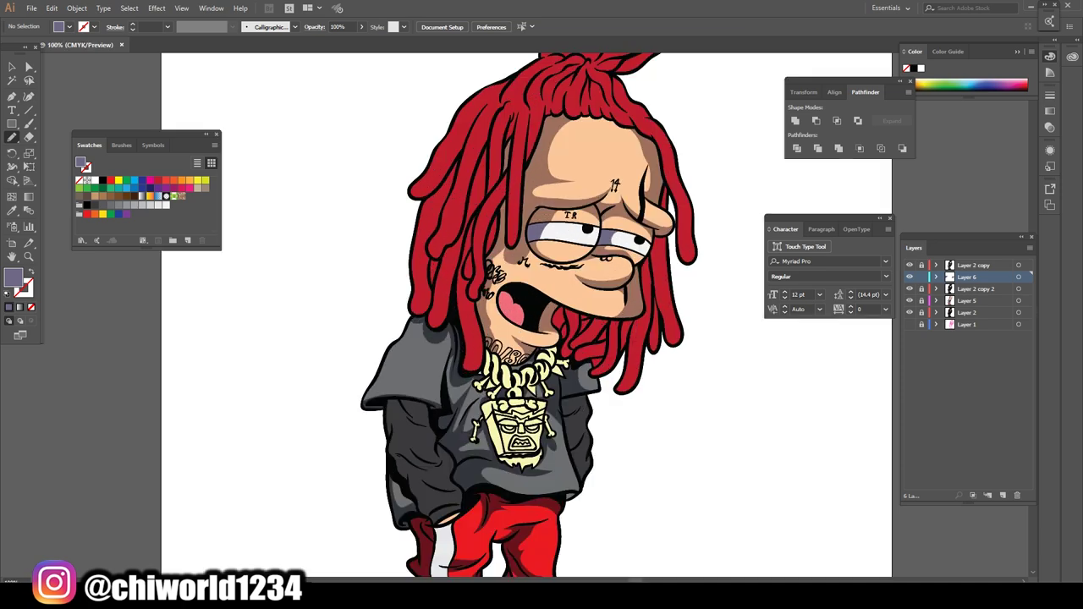
scroll(455, 502, up, 1)
double_click(13, 278)
Confirm the dark maroon fill and shade the dreadlocks by the chin.
key(Return)
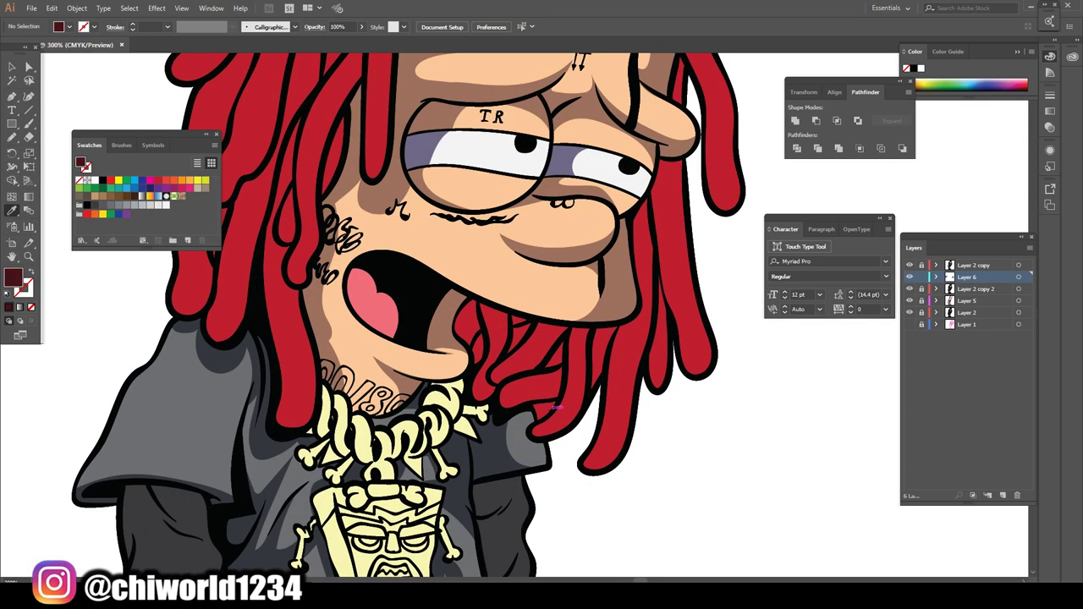
scroll(507, 330, up, 4)
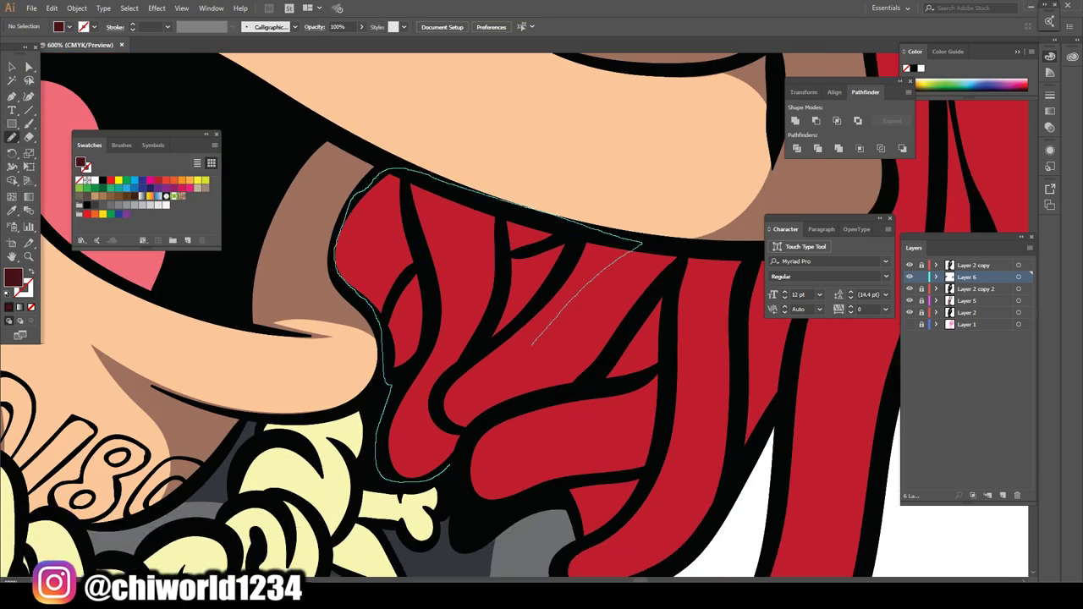
drag(531, 344, 448, 467)
drag(659, 373, 482, 495)
drag(664, 284, 597, 381)
Draw a closed maroon shadow shape on the dreads below the chin.
key(ctrl+0)
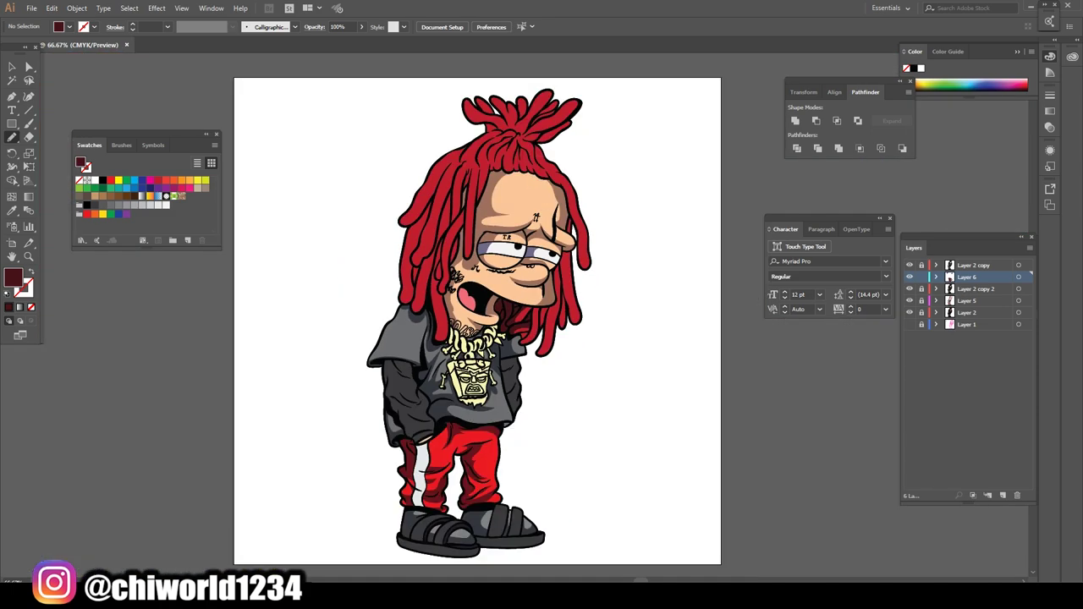
scroll(535, 301, up, 6)
drag(230, 293, 319, 333)
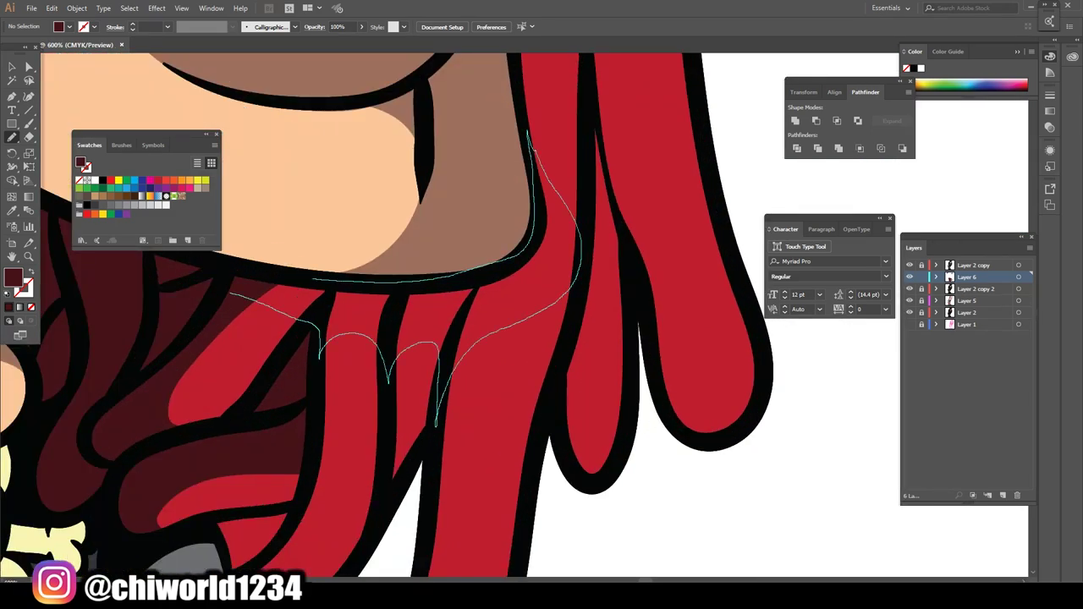
drag(528, 132, 527, 132)
Shade the dreadlocks beside the cheek with maroon shadow.
key(ctrl+0)
scroll(467, 246, up, 2)
scroll(467, 246, up, 3)
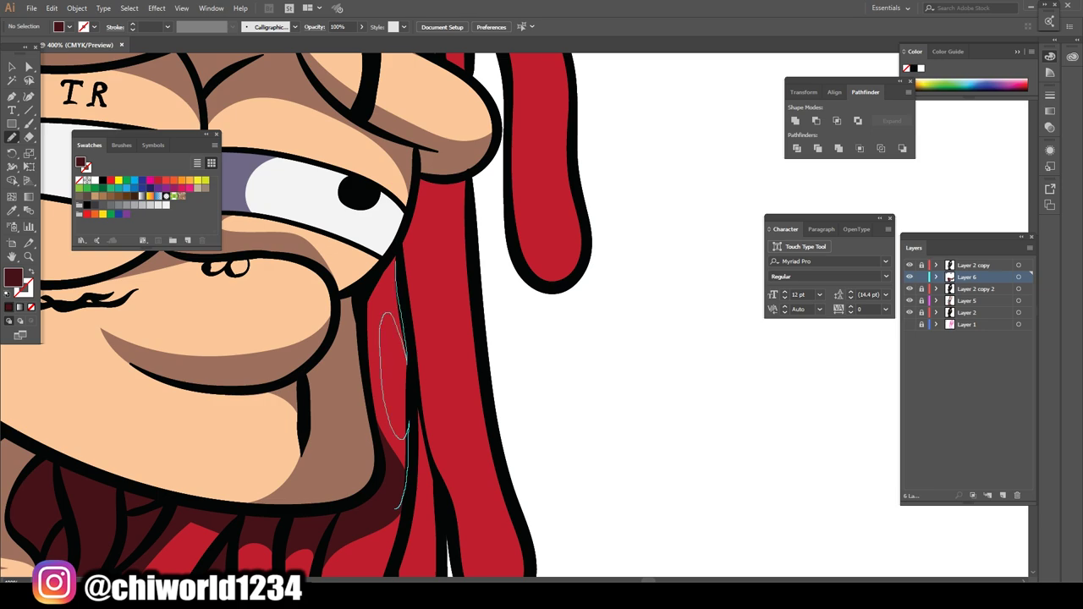
drag(400, 508, 399, 507)
scroll(399, 440, up, 1)
drag(395, 298, 406, 456)
drag(467, 297, 421, 406)
scroll(423, 339, down, 3)
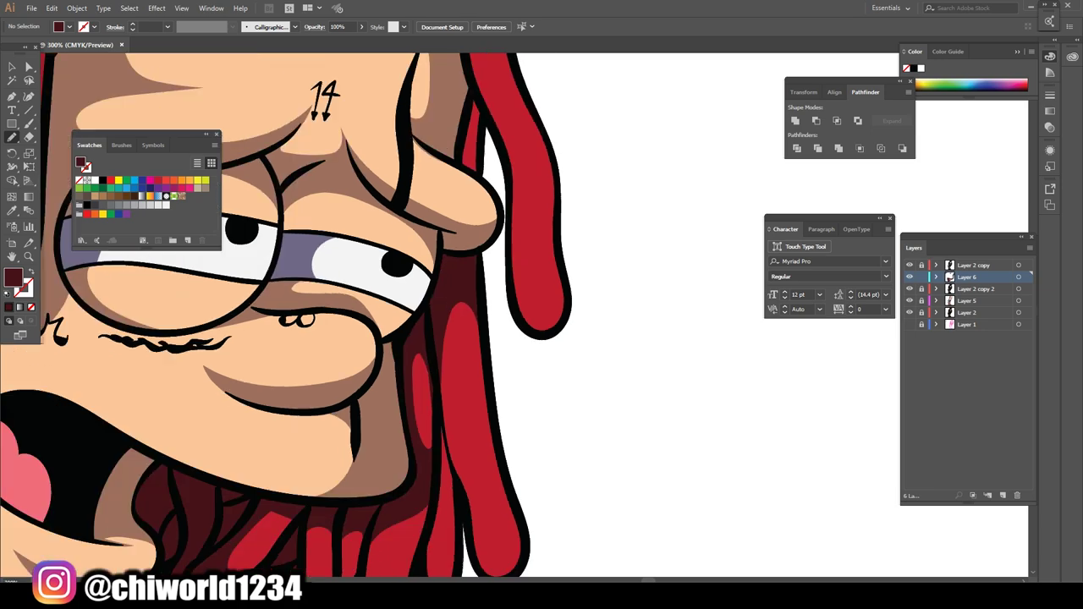
scroll(423, 339, down, 2)
scroll(423, 338, up, 5)
Fill a gap between the dreadlocks with maroon shadow.
key(ctrl+0)
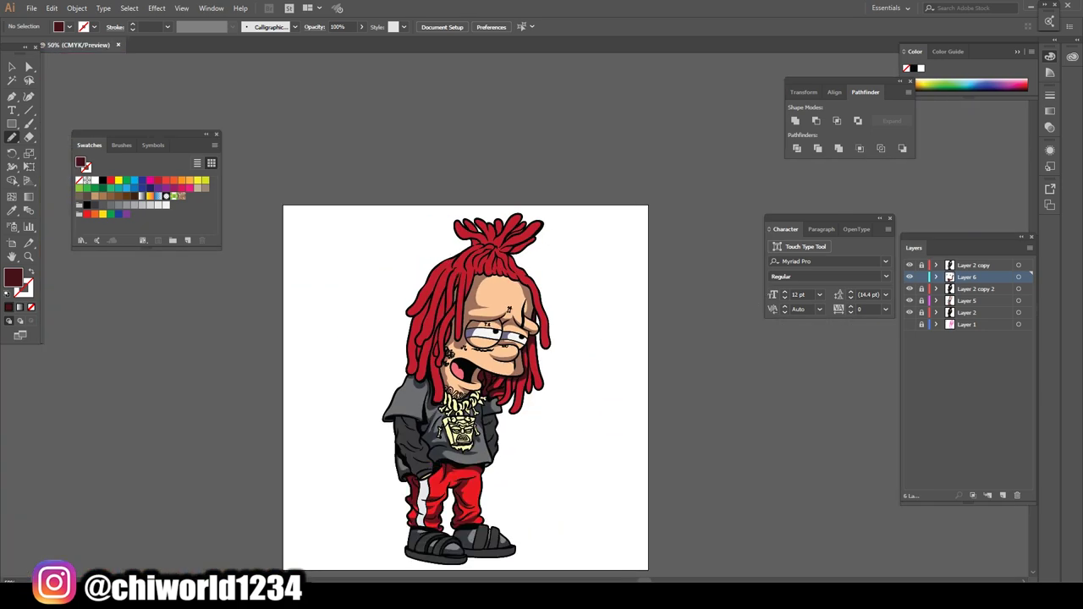
scroll(390, 211, up, 3)
scroll(389, 211, up, 3)
scroll(508, 313, up, 1)
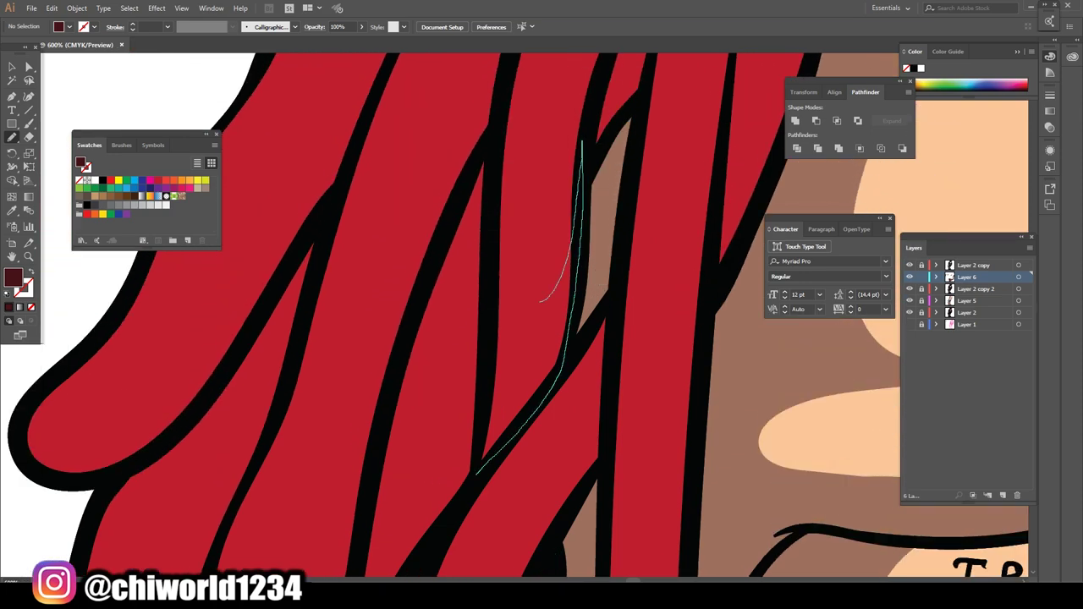
drag(540, 301, 540, 301)
key(ctrl+0)
scroll(507, 211, up, 5)
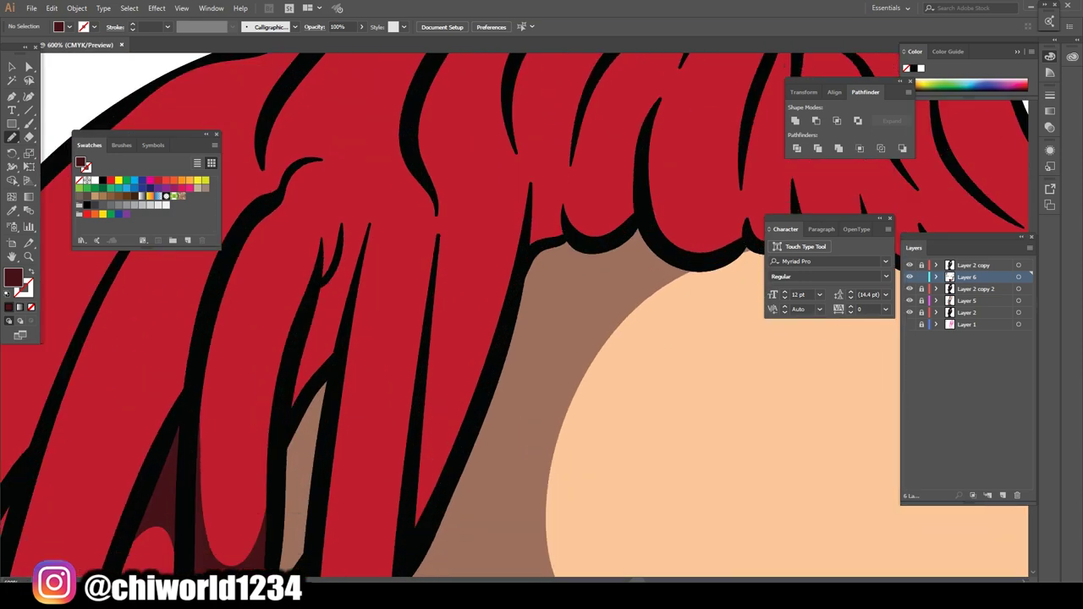
scroll(459, 313, down, 1)
Add maroon shadows to the left dreadlocks and the top hair tuft.
key(ctrl+0)
scroll(423, 339, up, 3)
scroll(423, 338, up, 2)
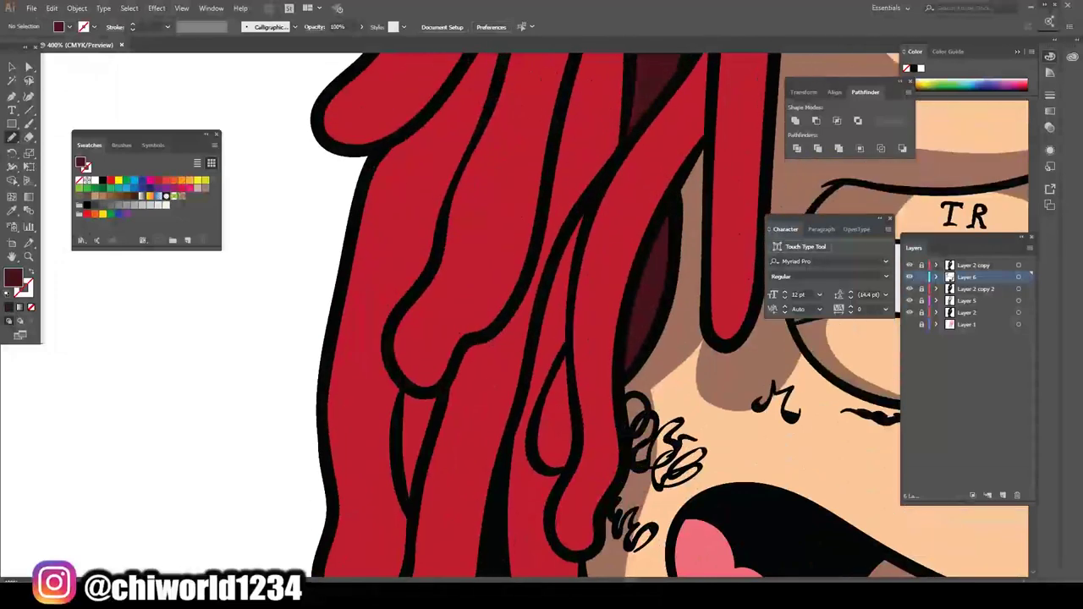
mouse_move(382, 351)
mouse_down()
mouse_move(445, 408)
mouse_move(550, 173)
mouse_up()
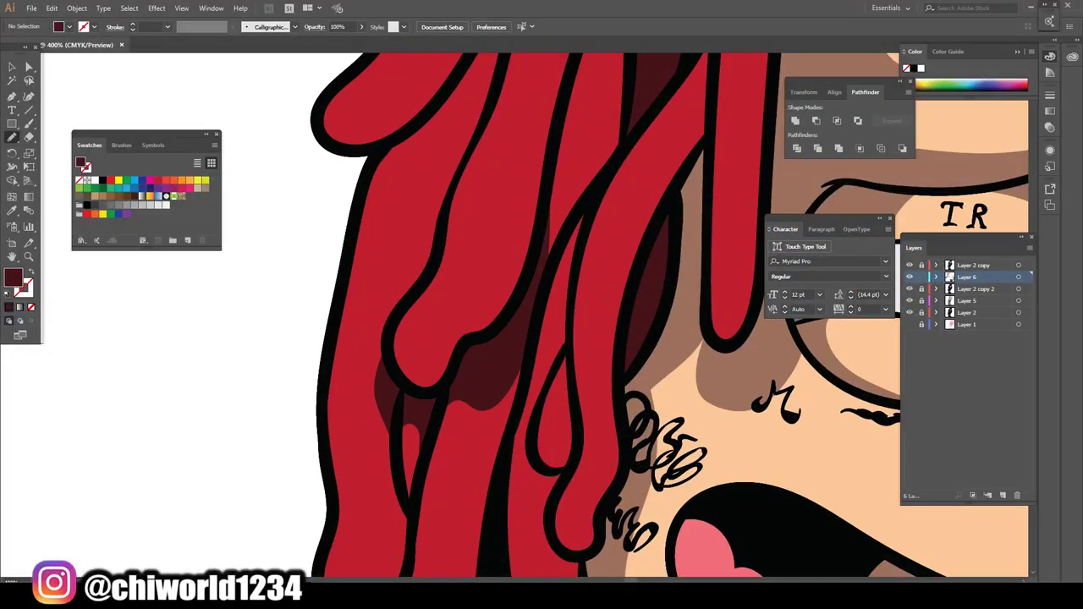
key(ctrl+0)
scroll(448, 373, up, 2)
scroll(449, 372, up, 2)
drag(475, 315, 421, 442)
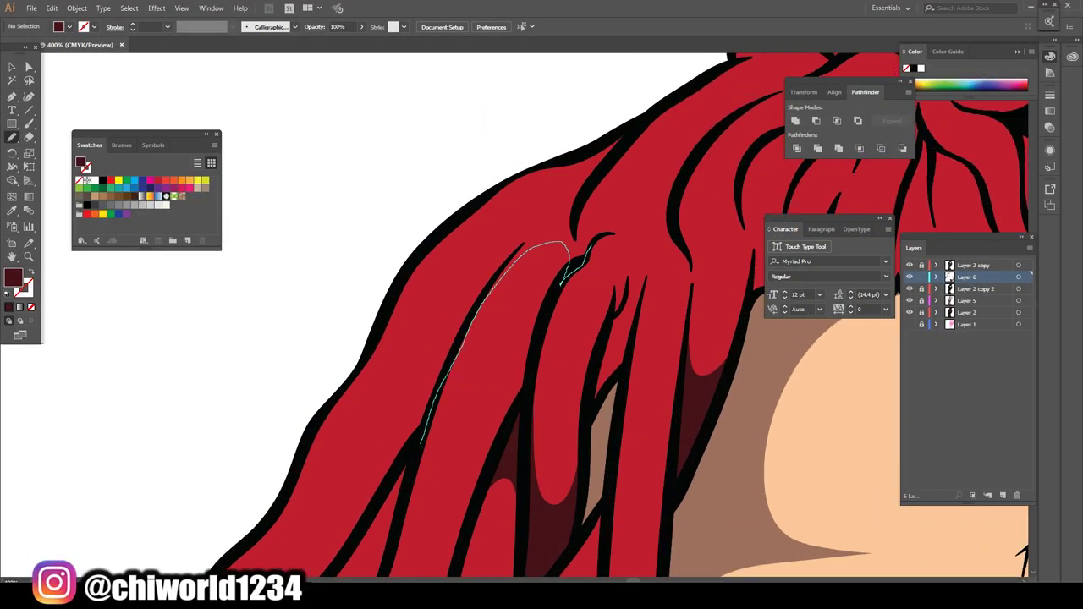
Draw a maroon shadow along one hair strand.
key(ctrl+0)
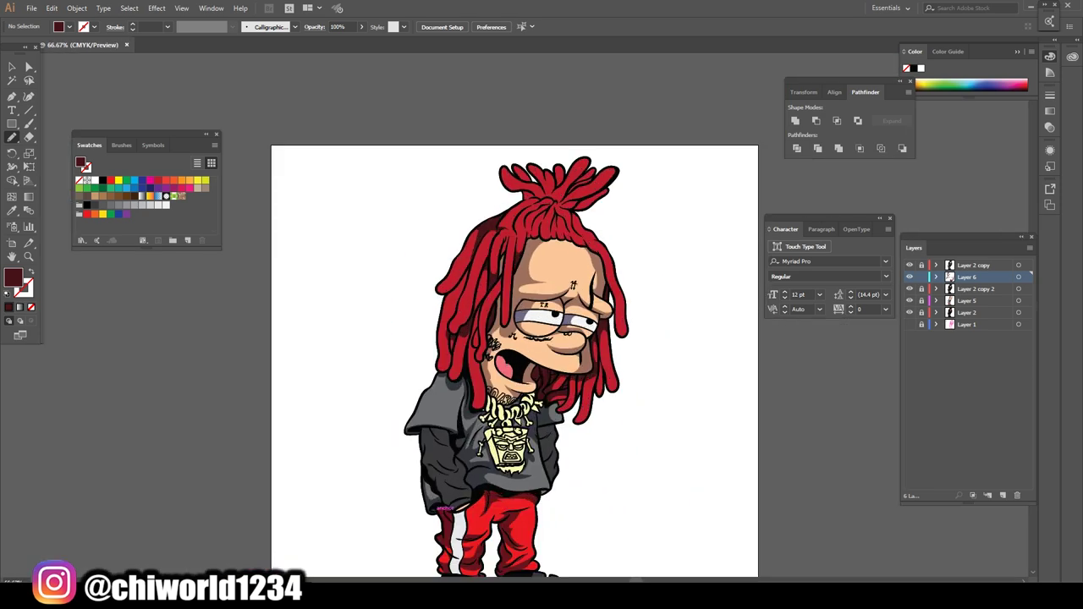
scroll(559, 246, up, 3)
scroll(448, 313, down, 1)
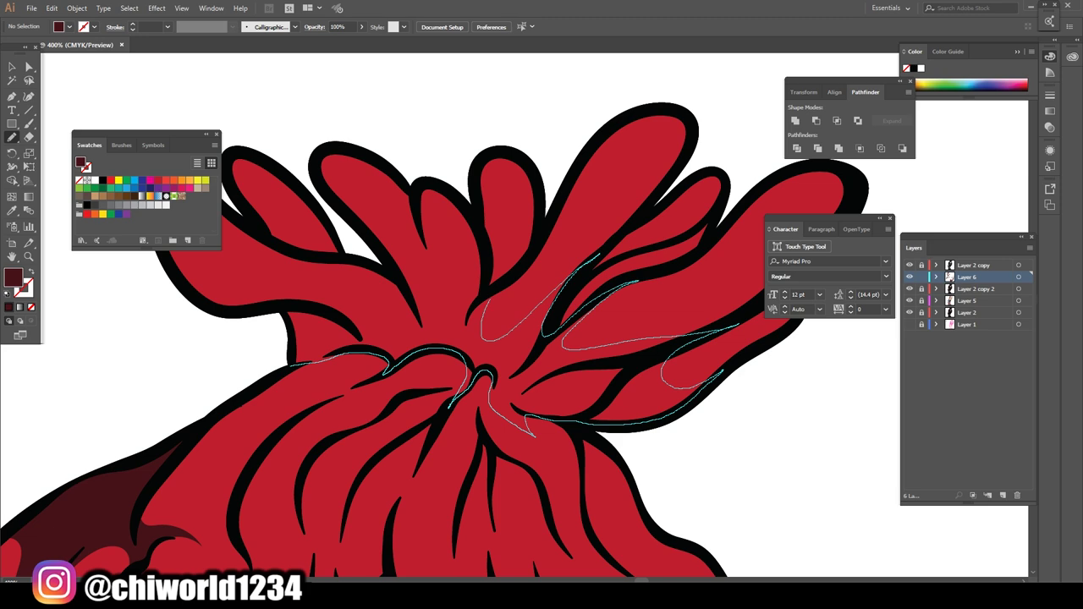
key(ctrl+0)
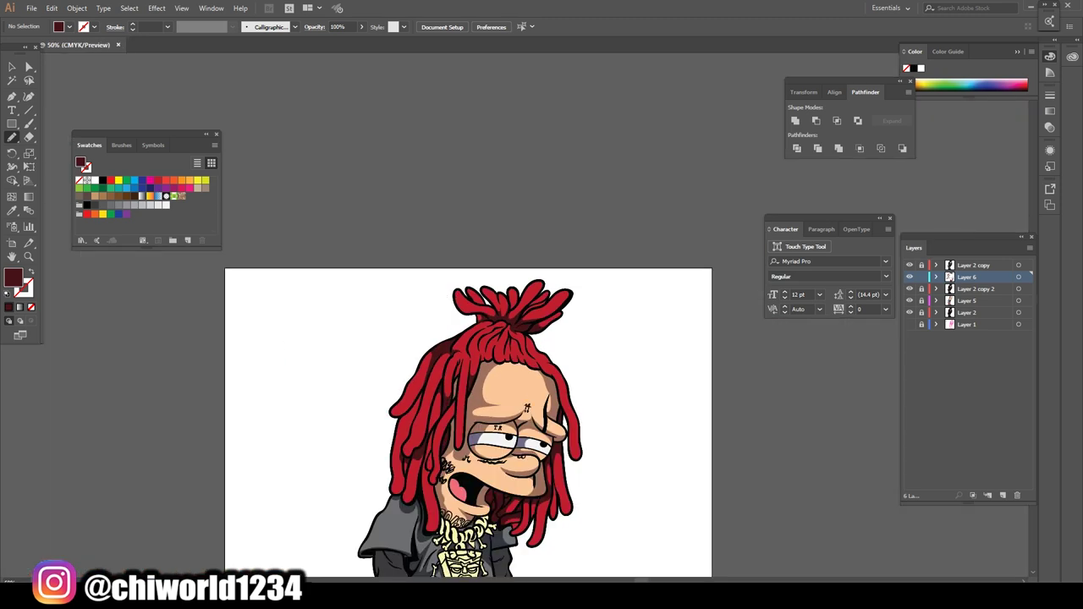
scroll(541, 339, up, 1)
scroll(541, 338, up, 1)
scroll(558, 339, up, 6)
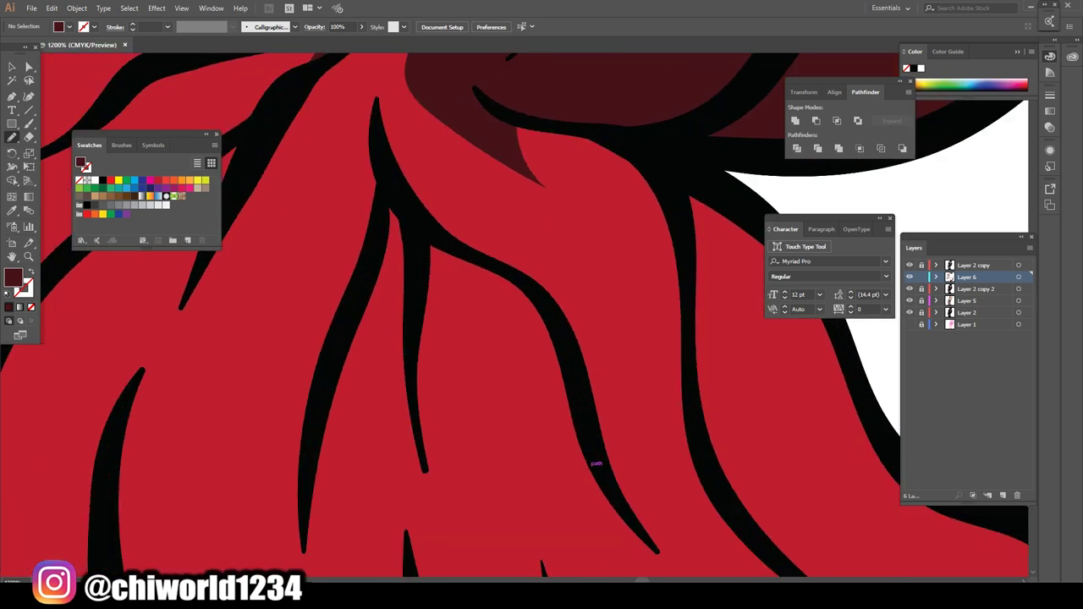
drag(557, 239, 575, 556)
scroll(541, 338, down, 5)
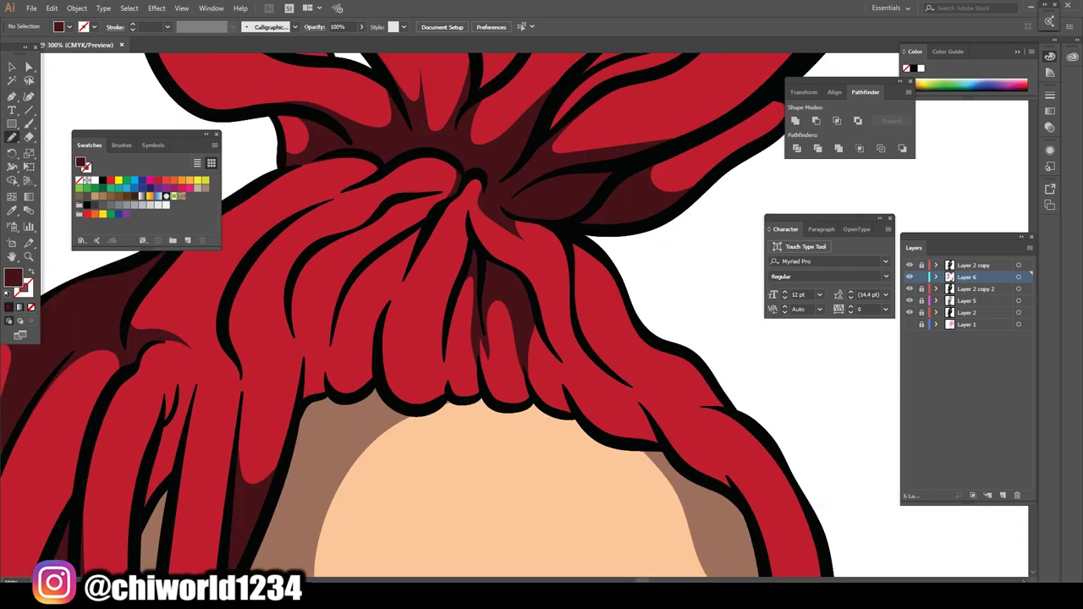
Set a new darker red fill colour, then zoom in on the chain pendant.
key(ctrl+0)
scroll(508, 304, up, 3)
scroll(508, 305, up, 2)
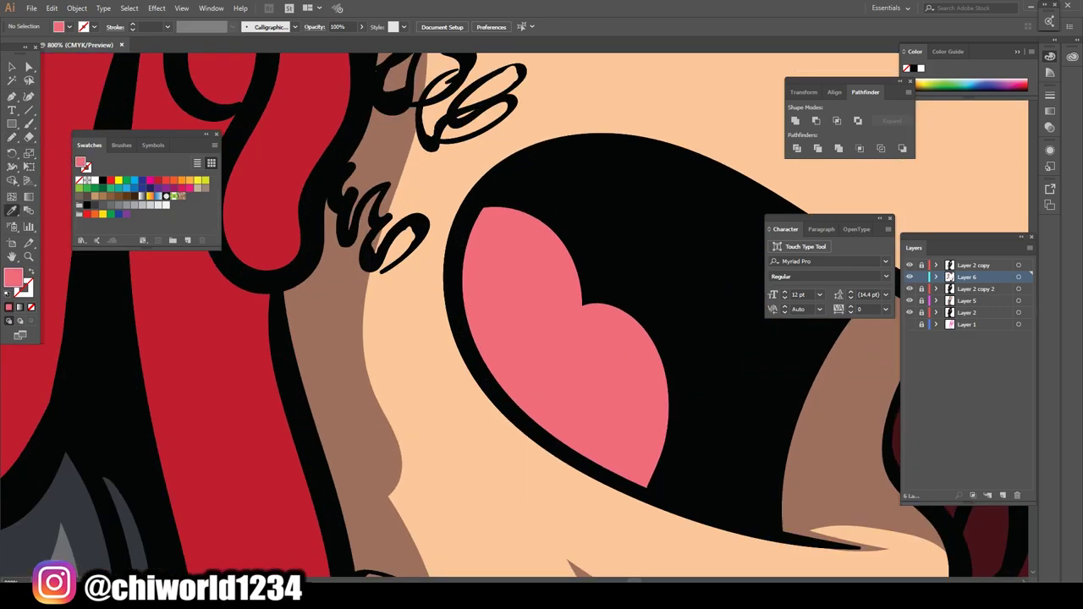
double_click(12, 277)
key(Return)
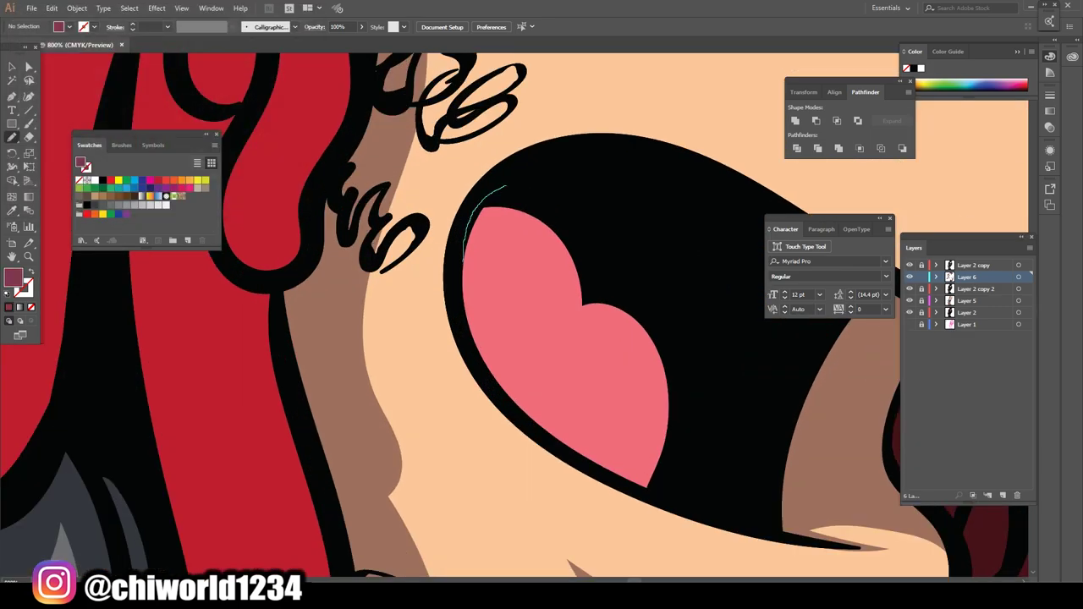
key(ctrl+0)
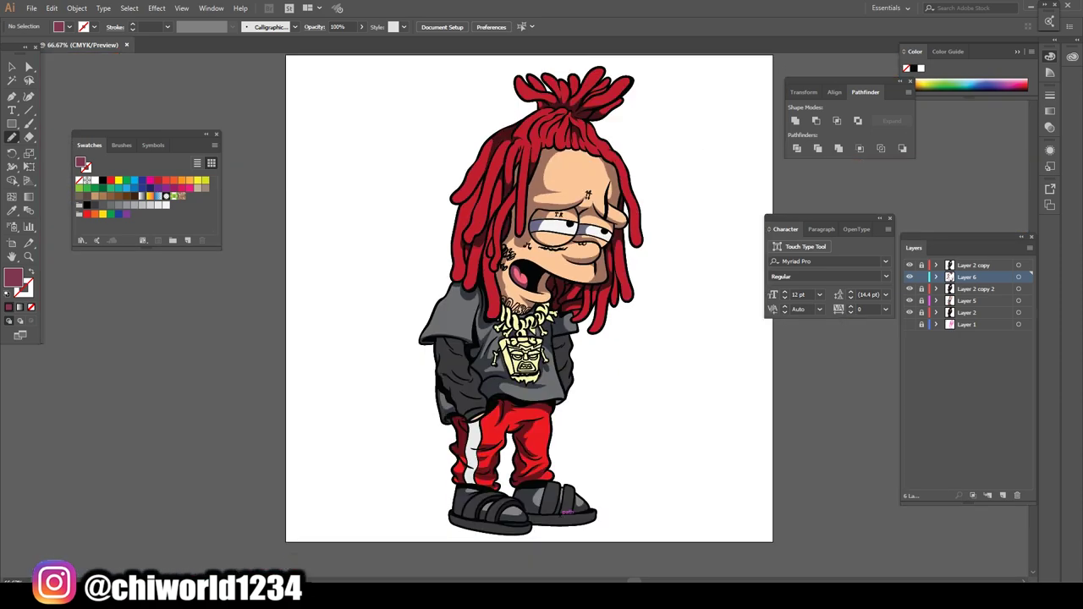
key(ctrl+plus)
key(ctrl+plus)
key(ctrl+plus)
key(ctrl+plus)
Sample the chain's pale yellow and set a darker olive shadow fill.
key(i)
click(525, 288)
double_click(12, 278)
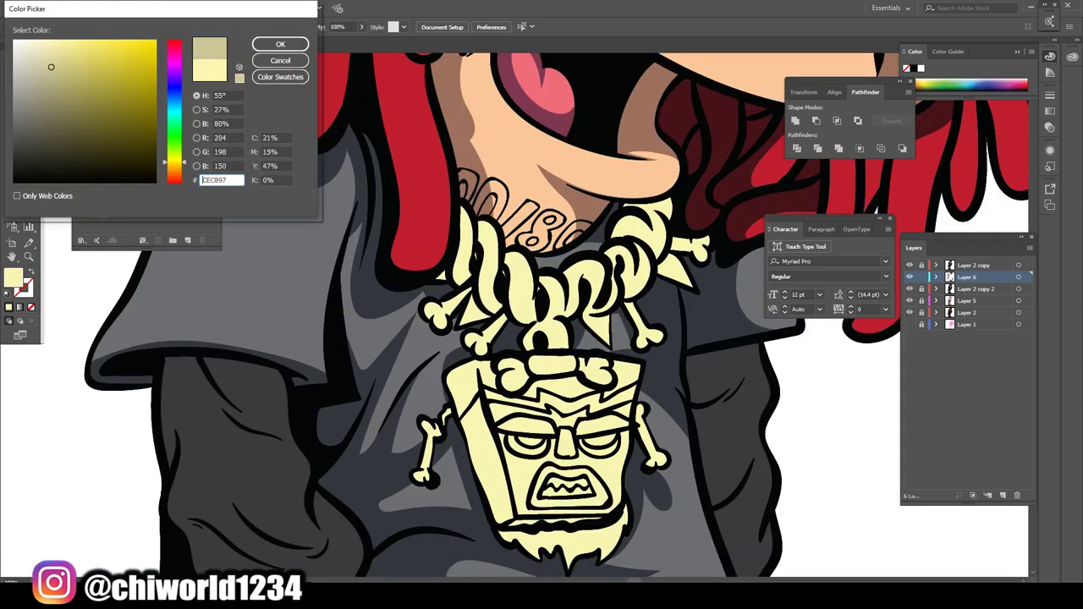
key(Return)
key(ctrl+plus)
key(ctrl+plus)
key(ctrl+plus)
Draw olive shadow shapes over the chain bones and links.
key(n)
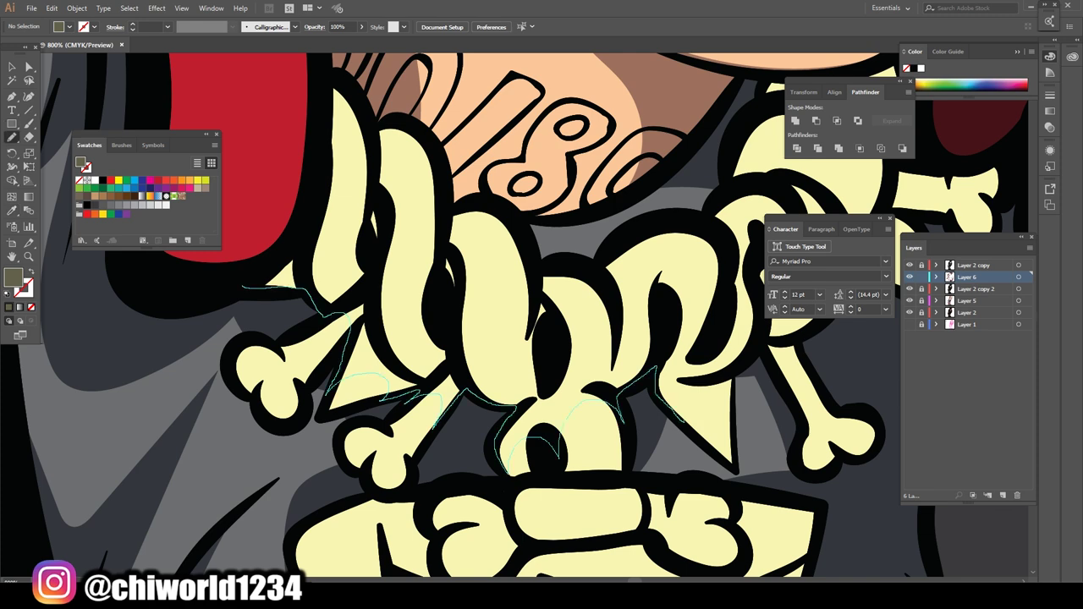
drag(333, 254, 254, 286)
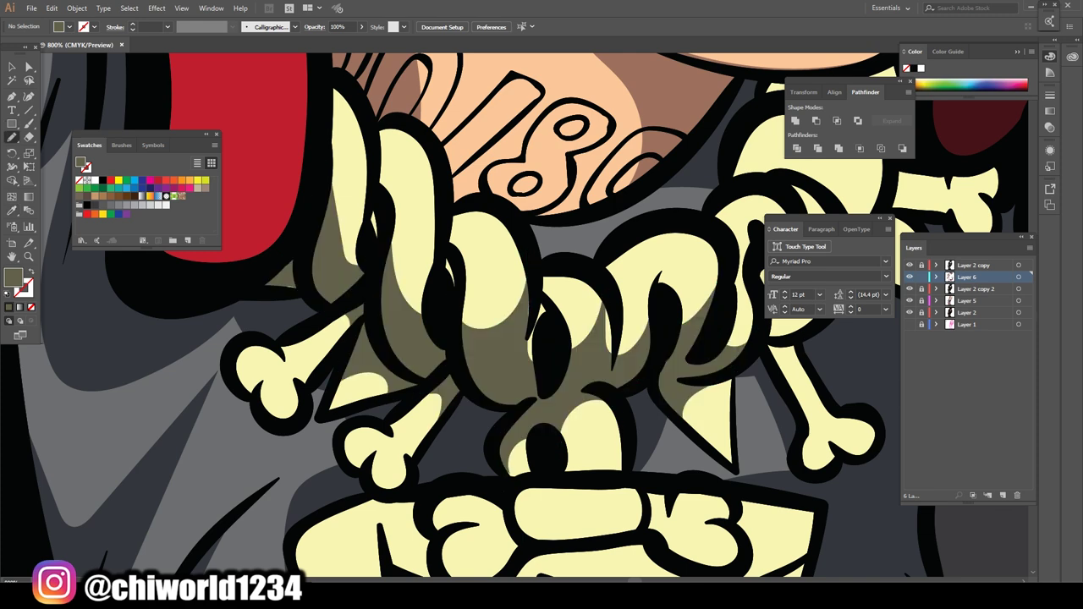
drag(523, 381, 528, 269)
key(ctrl+minus)
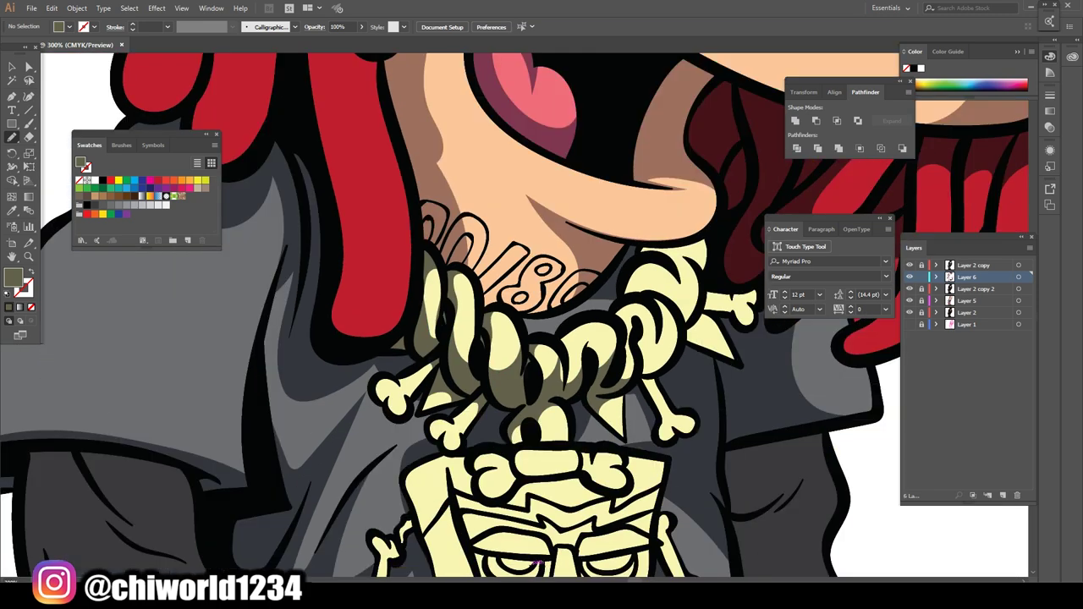
key(ctrl+plus)
key(ctrl+plus)
key(ctrl+plus)
drag(541, 417, 551, 292)
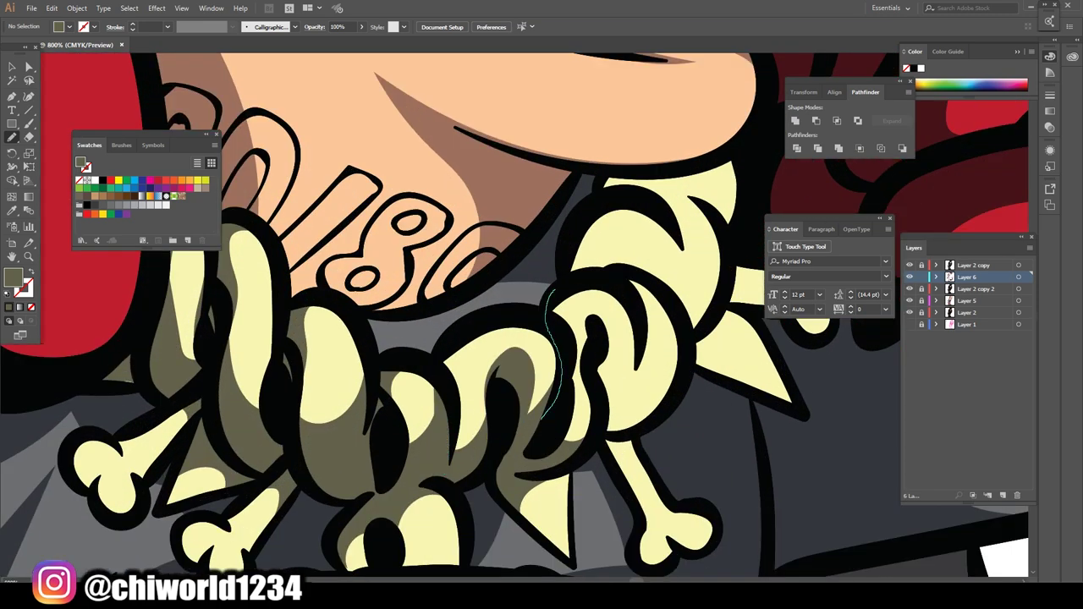
drag(630, 397, 542, 414)
drag(747, 147, 627, 218)
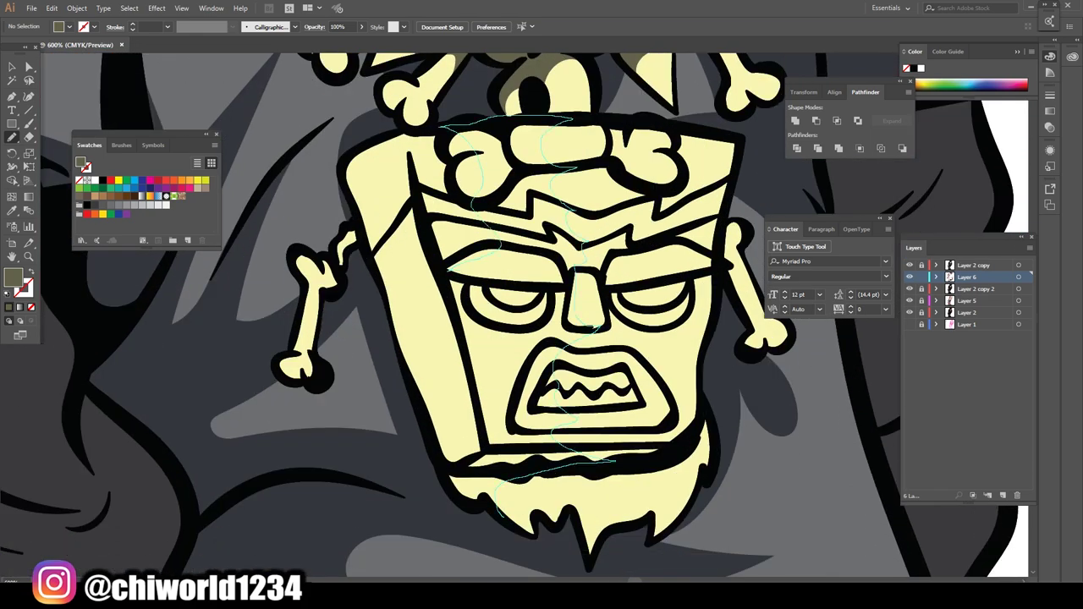
Shade the tiki pendant face: left half, under the nose, and chin.
drag(484, 457, 488, 395)
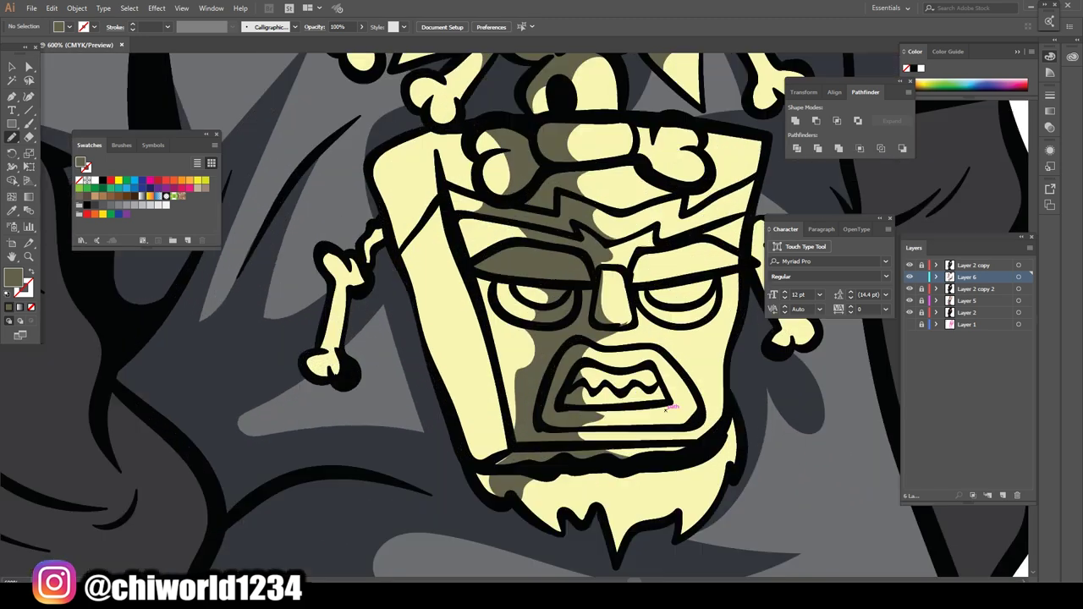
drag(609, 324, 648, 322)
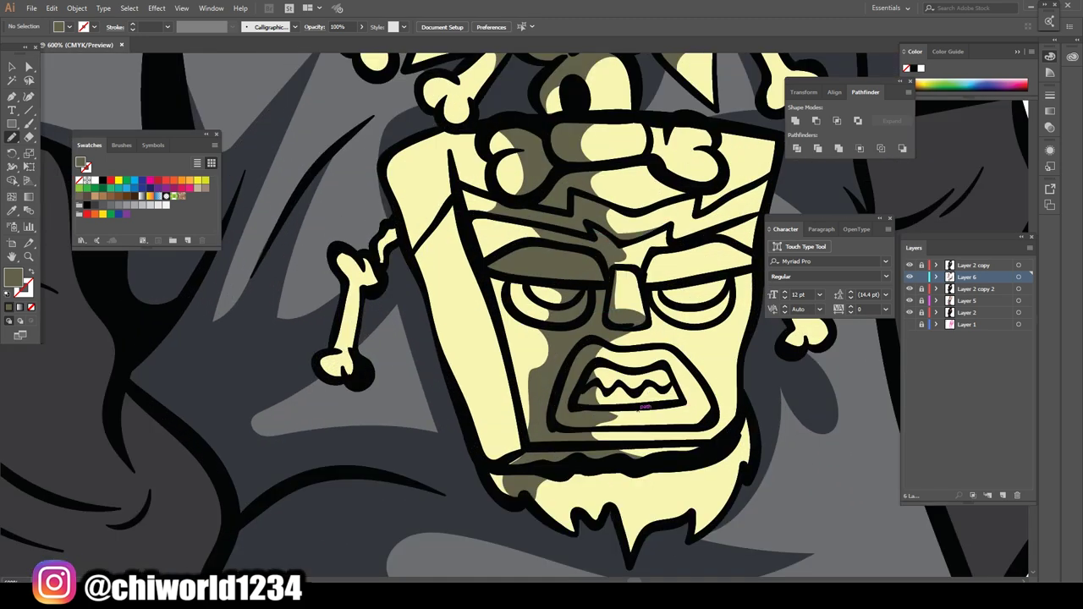
drag(640, 410, 641, 410)
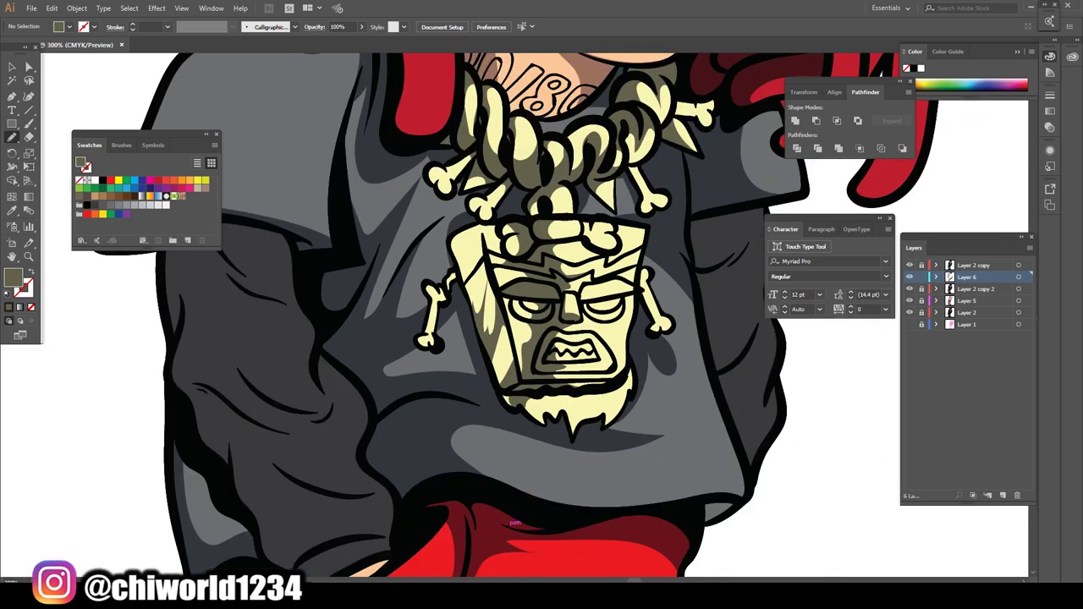
key(ctrl+minus)
key(ctrl+plus)
drag(488, 512, 521, 397)
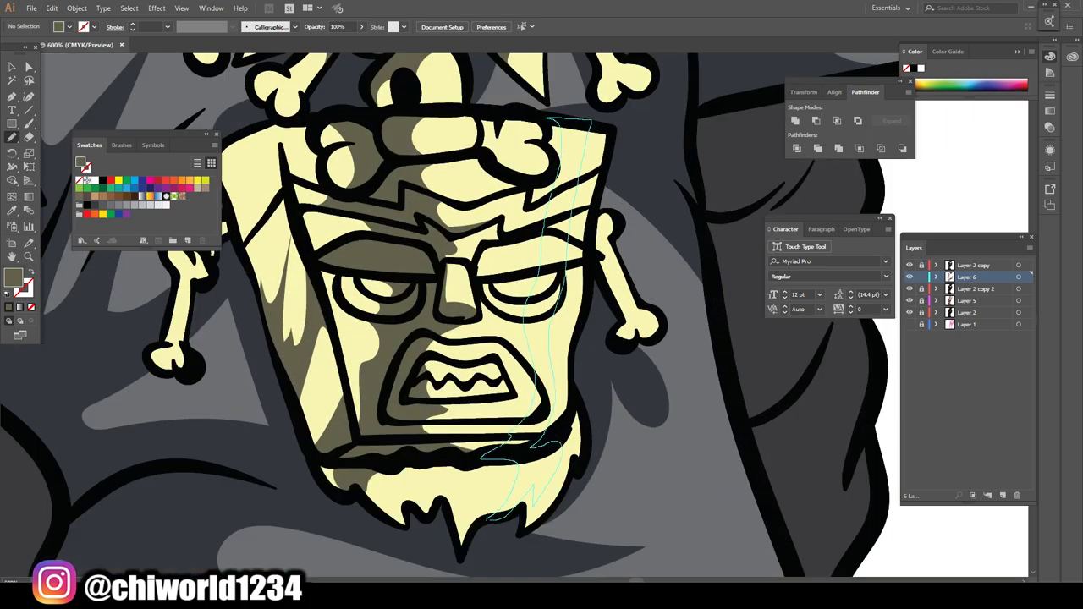
key(ctrl+0)
key(ctrl+1)
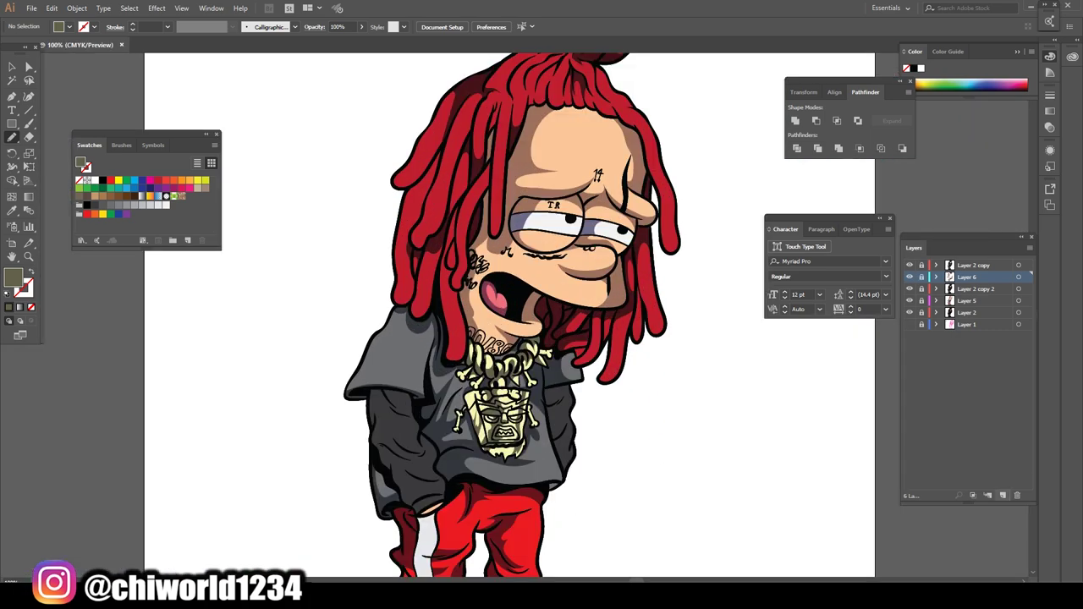
Add a new highlights layer and draw a thin star sparkle on the chain.
click(1002, 495)
scroll(584, 245, up, 3)
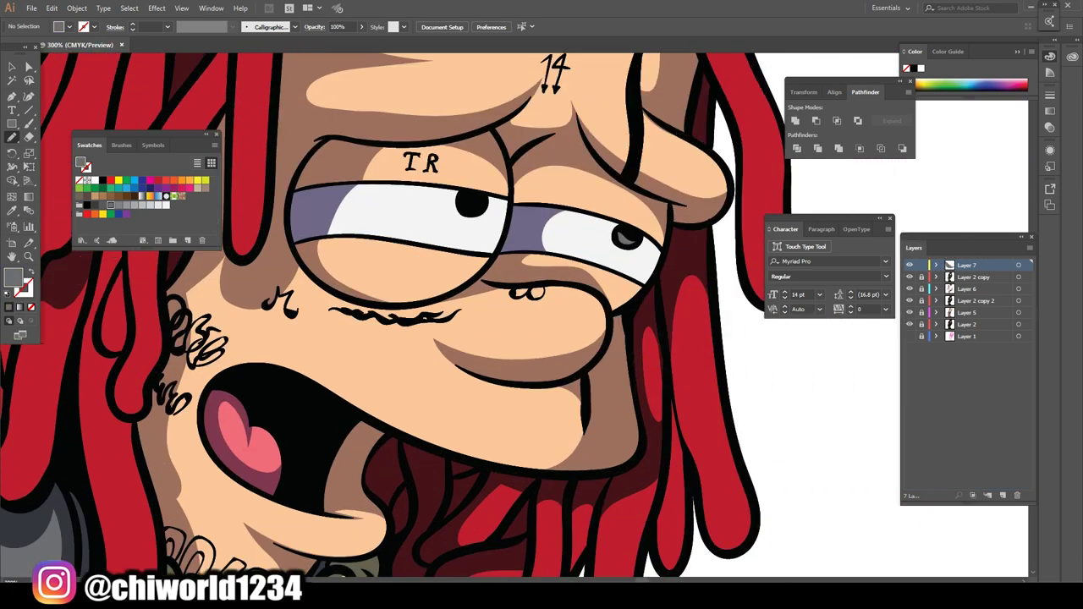
key(ctrl+0)
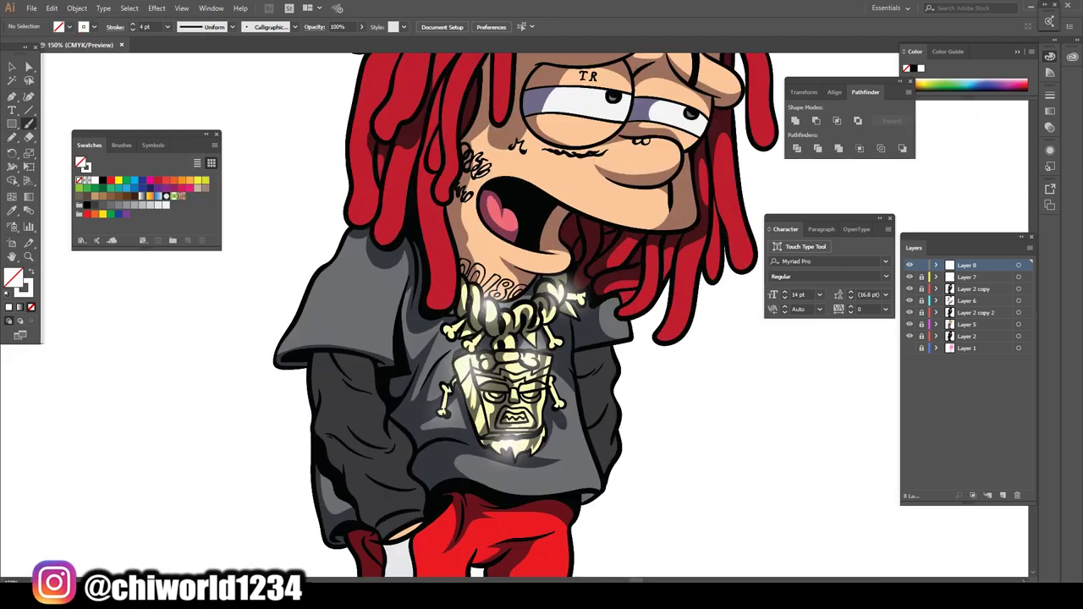
drag(12, 122, 59, 150)
drag(412, 323, 423, 276)
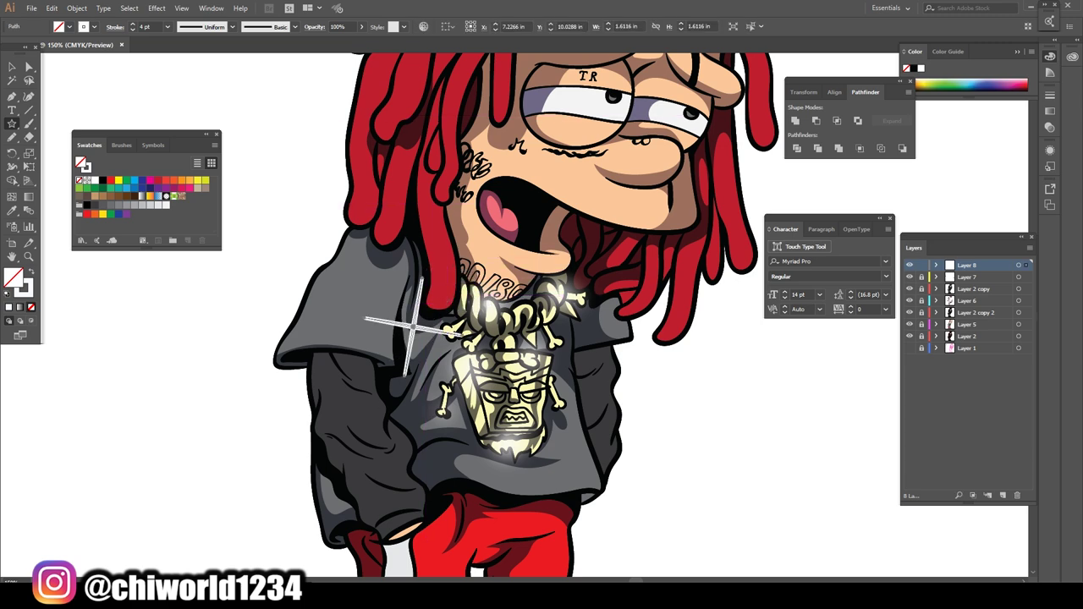